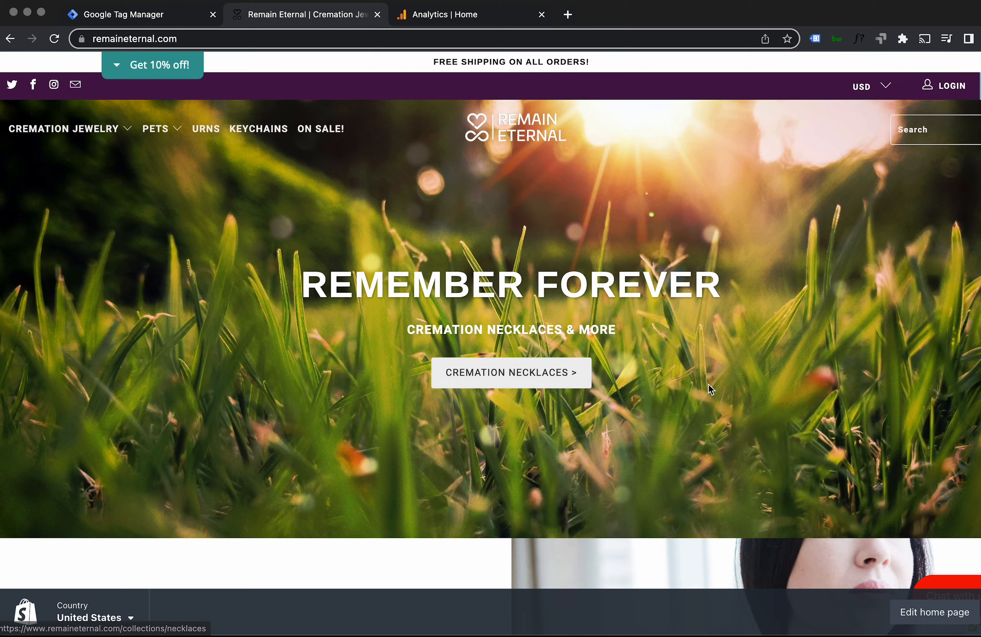
Step: Look over the Remain Eternal home page for its necklace call-to-action buttons
{"action": "scroll", "coordinate": [709, 385], "scroll_direction": "down", "scroll_amount": 10}
{"action": "scroll", "coordinate": [721, 385], "scroll_direction": "up", "scroll_amount": 10}
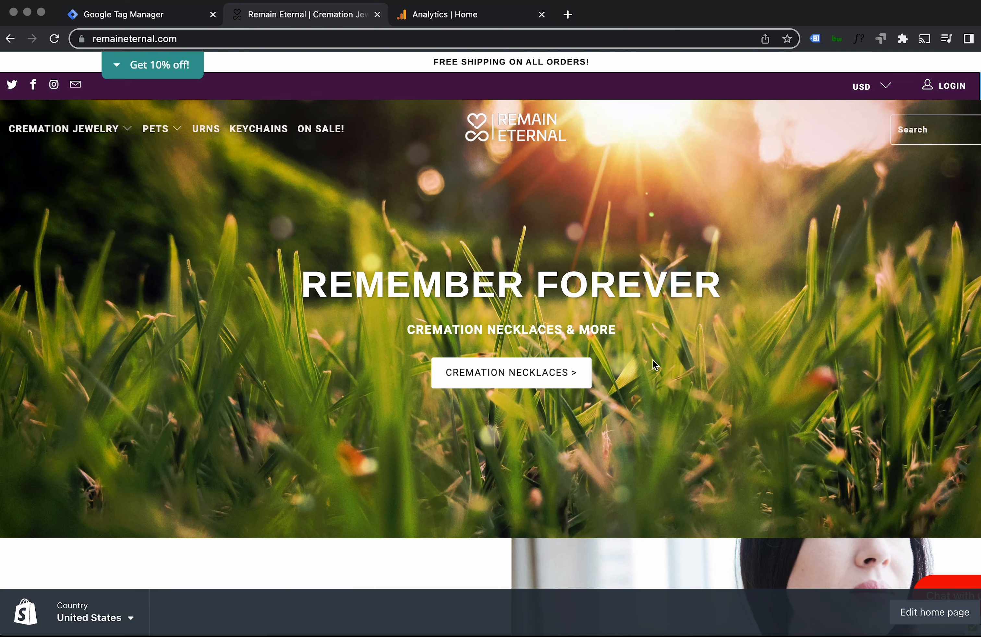
{"action": "scroll", "coordinate": [656, 361], "scroll_direction": "down", "scroll_amount": 1}
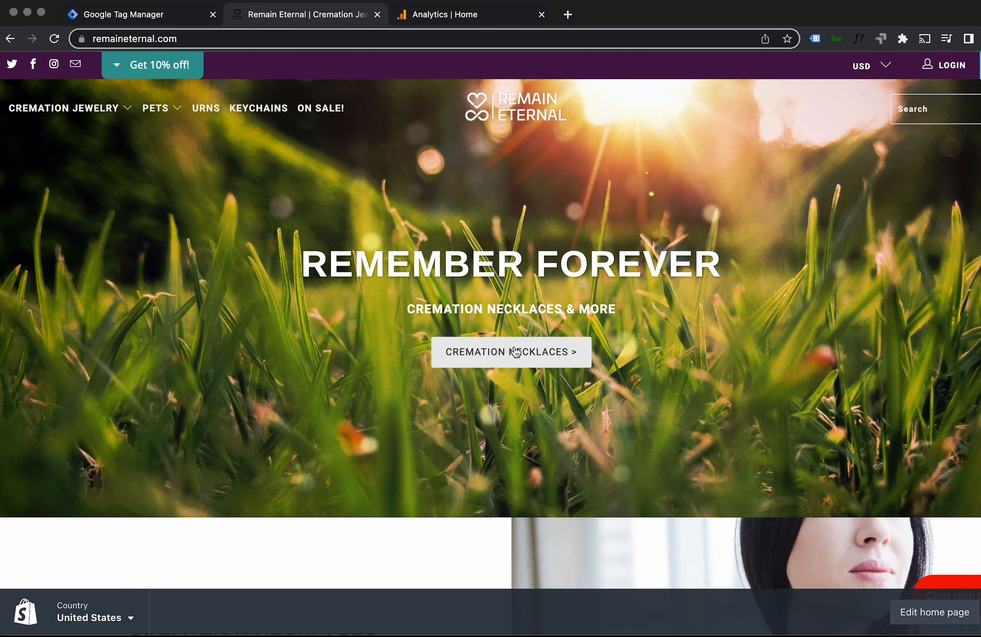
{"action": "scroll", "coordinate": [679, 353], "scroll_direction": "down", "scroll_amount": 10}
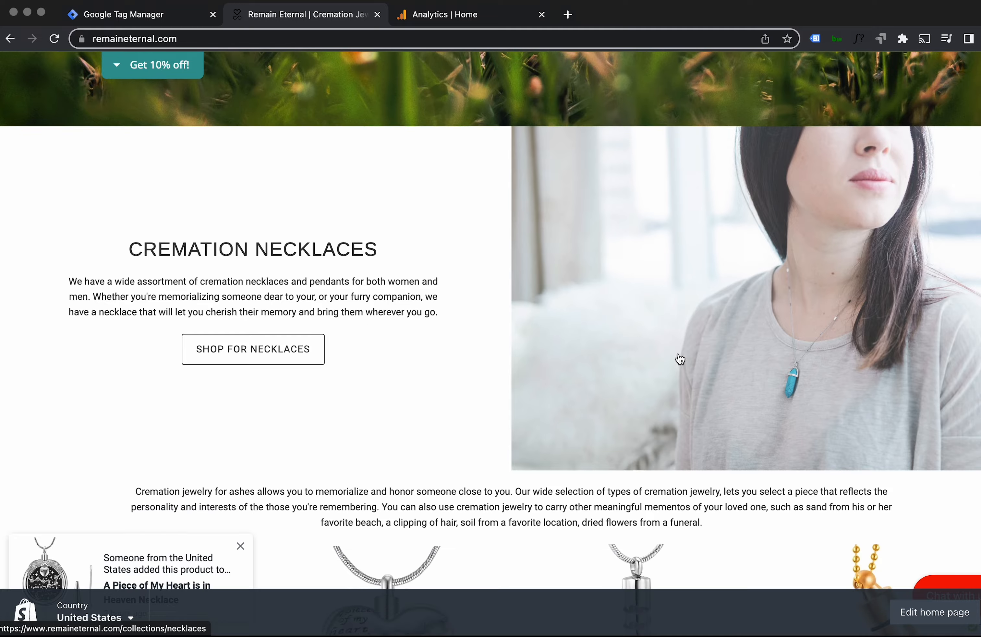
{"action": "scroll", "coordinate": [396, 318], "scroll_direction": "up", "scroll_amount": 10}
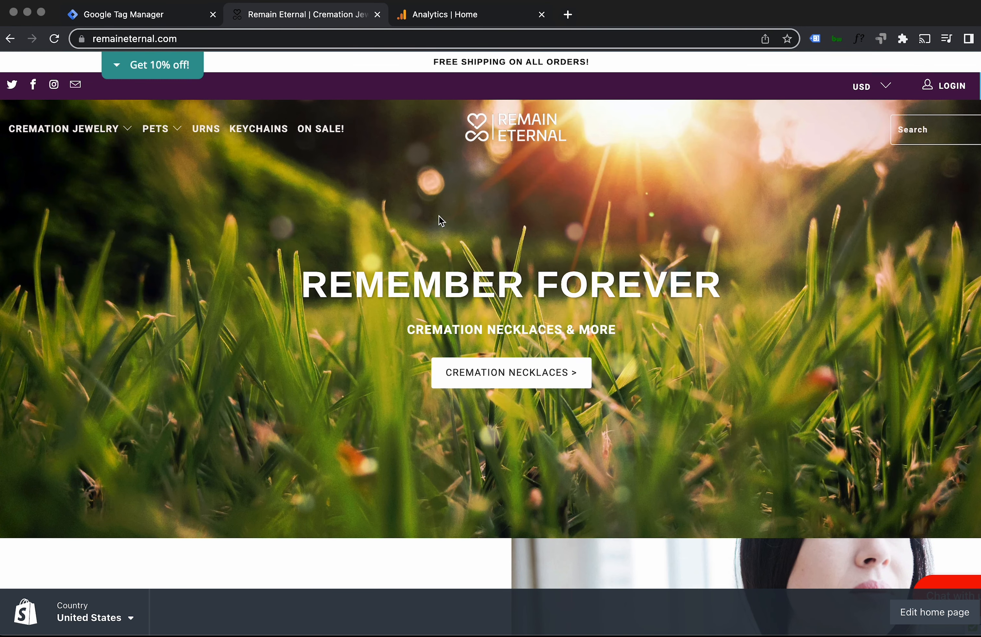
Step: Switch to Google Tag Manager and check which built-in variables are enabled, especially those under Clicks and Forms
{"action": "left_click", "coordinate": [168, 21]}
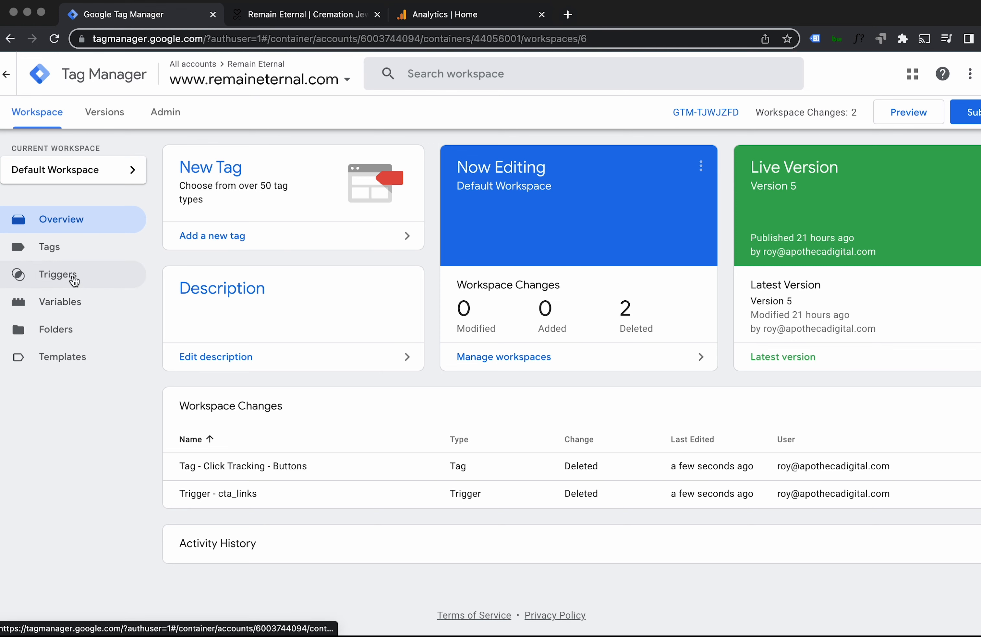
{"action": "left_click", "coordinate": [74, 282]}
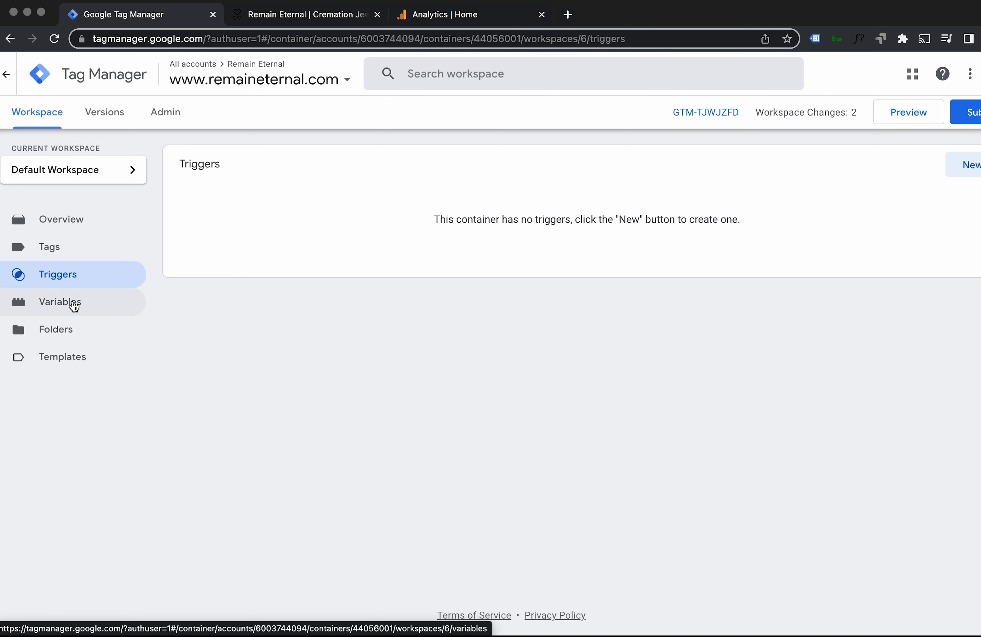
{"action": "left_click", "coordinate": [74, 306]}
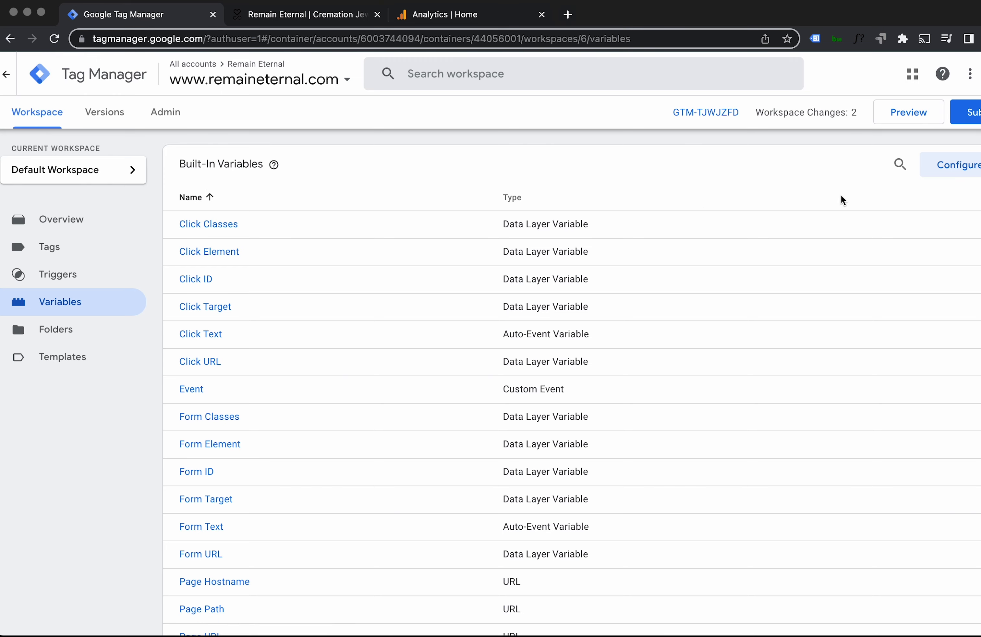
{"action": "left_click", "coordinate": [974, 169]}
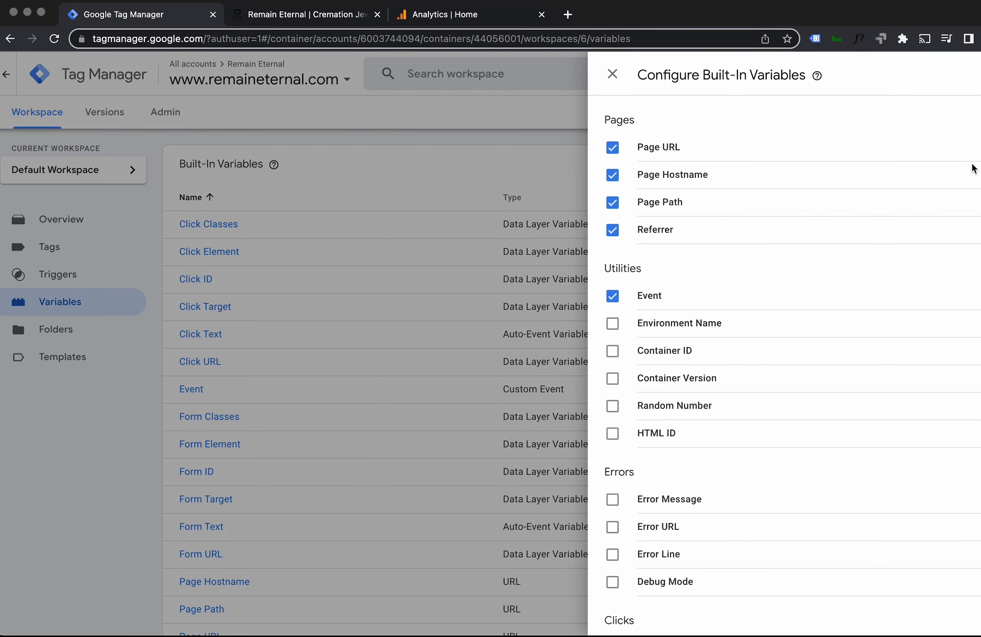
{"action": "scroll", "coordinate": [891, 292], "scroll_direction": "down", "scroll_amount": 8}
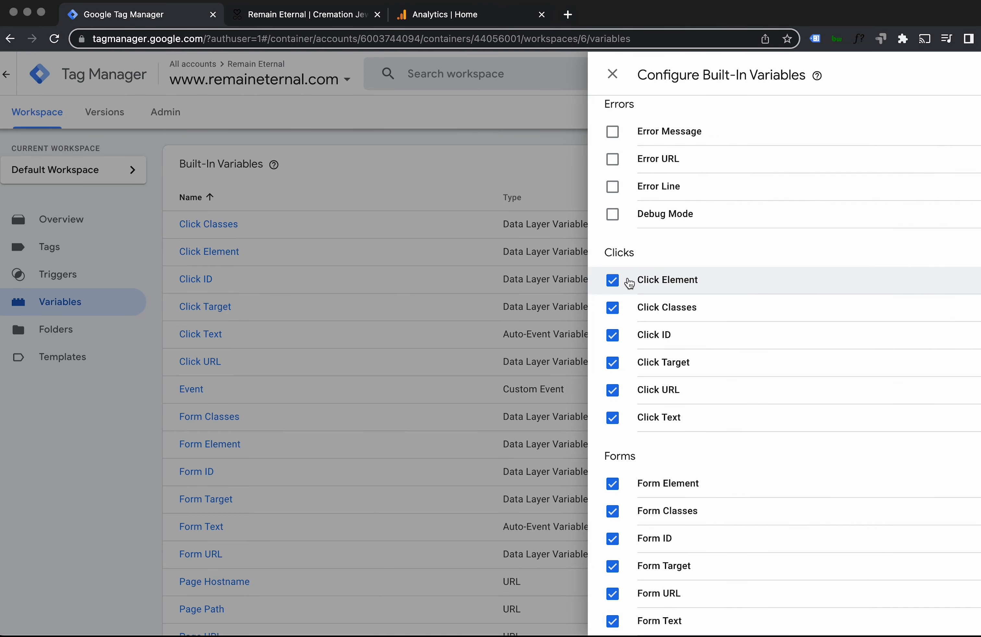
{"action": "scroll", "coordinate": [782, 392], "scroll_direction": "down", "scroll_amount": 4}
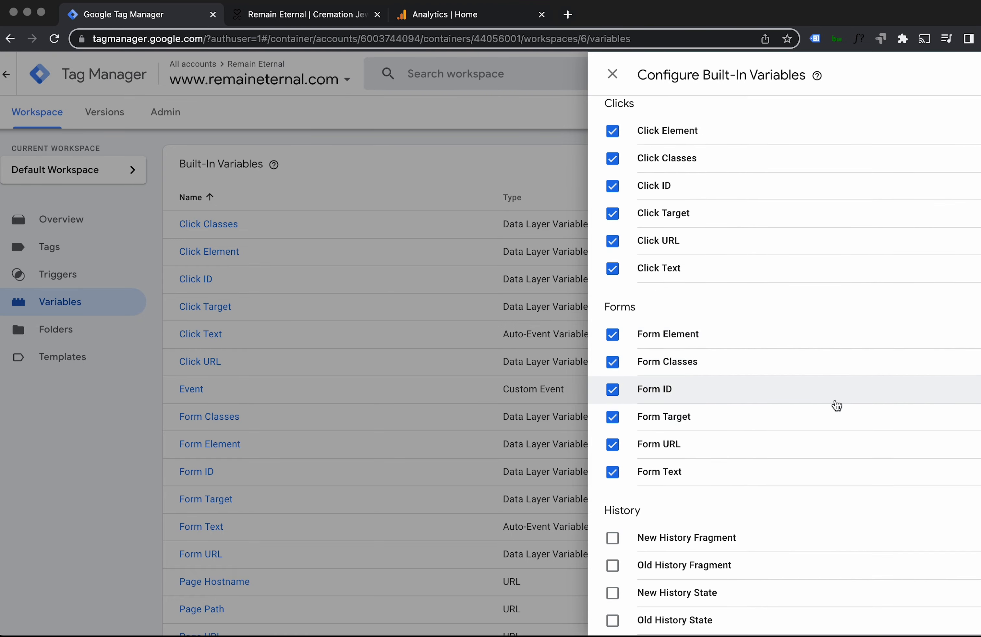
{"action": "scroll", "coordinate": [835, 406], "scroll_direction": "down", "scroll_amount": 5}
{"action": "scroll", "coordinate": [835, 404], "scroll_direction": "down", "scroll_amount": 4}
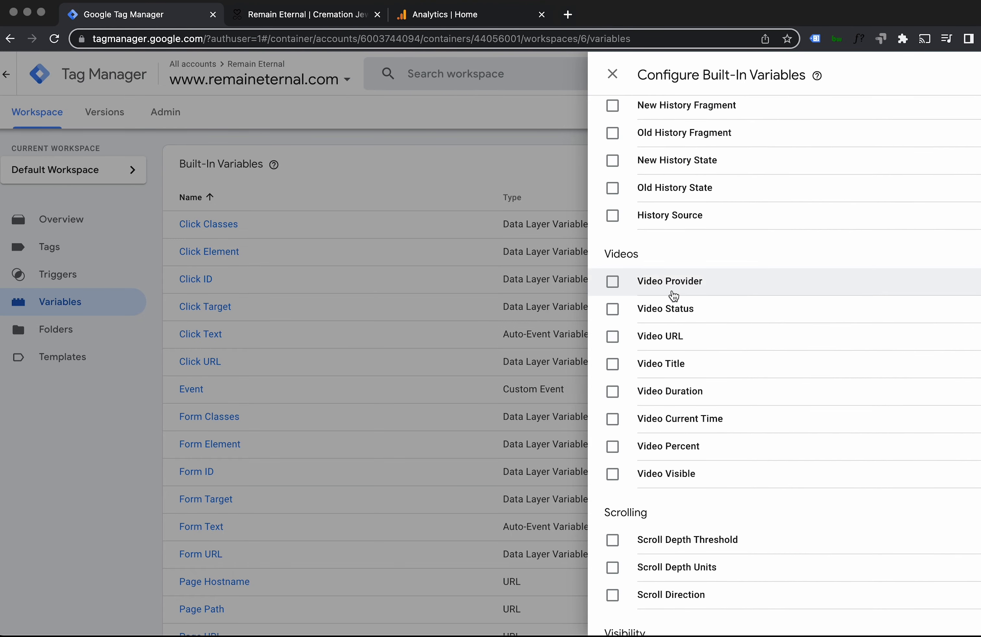
{"action": "scroll", "coordinate": [839, 408], "scroll_direction": "down", "scroll_amount": 2}
{"action": "scroll", "coordinate": [839, 406], "scroll_direction": "up", "scroll_amount": 15}
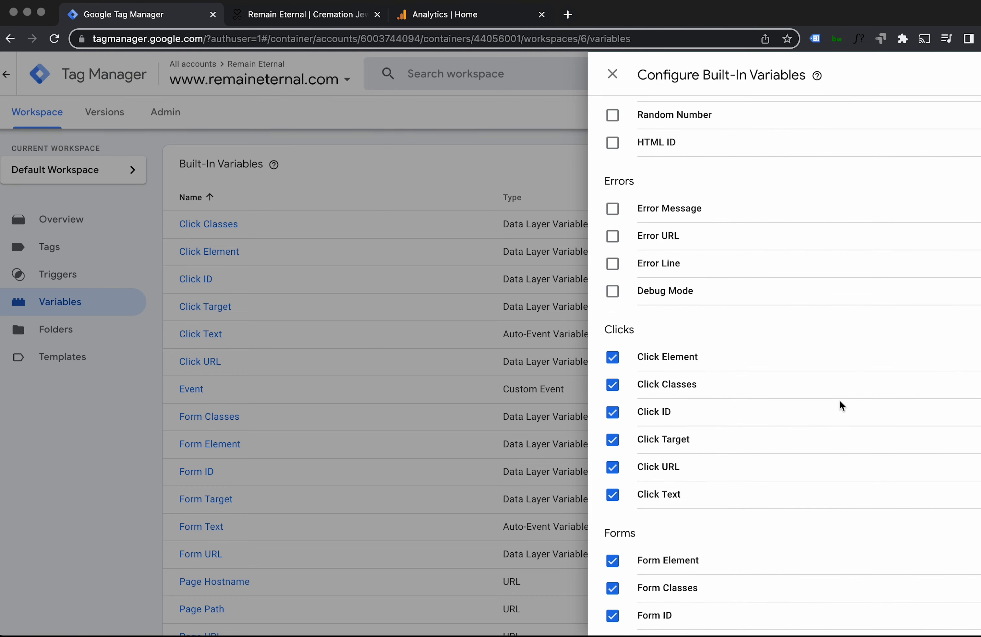
{"action": "left_click", "coordinate": [612, 74]}
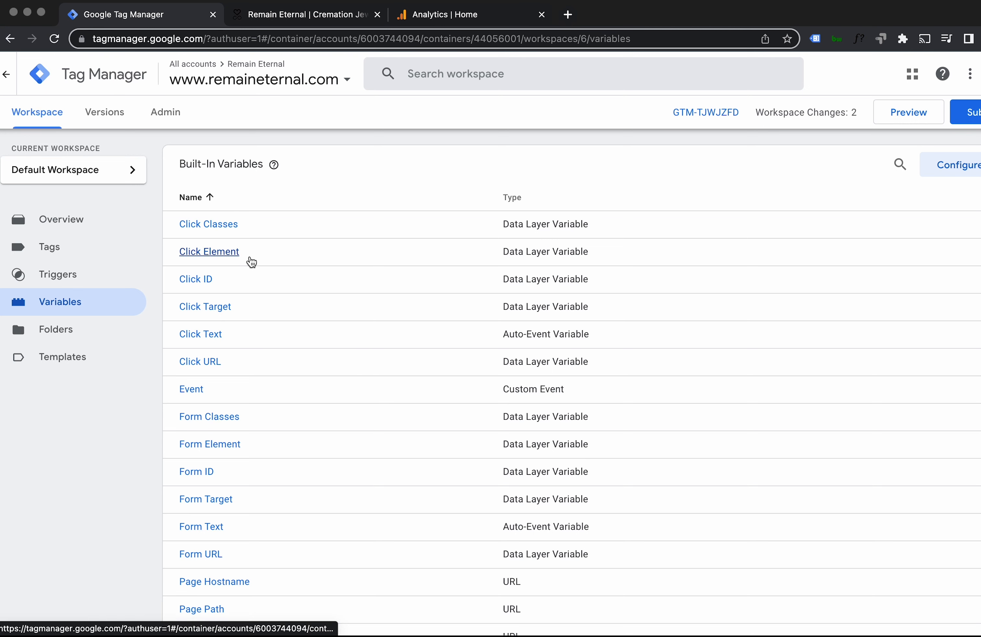
Step: Create and save a trigger named "All Clicks" of type Click - Just Links, firing on all link clicks
{"action": "left_click", "coordinate": [80, 276]}
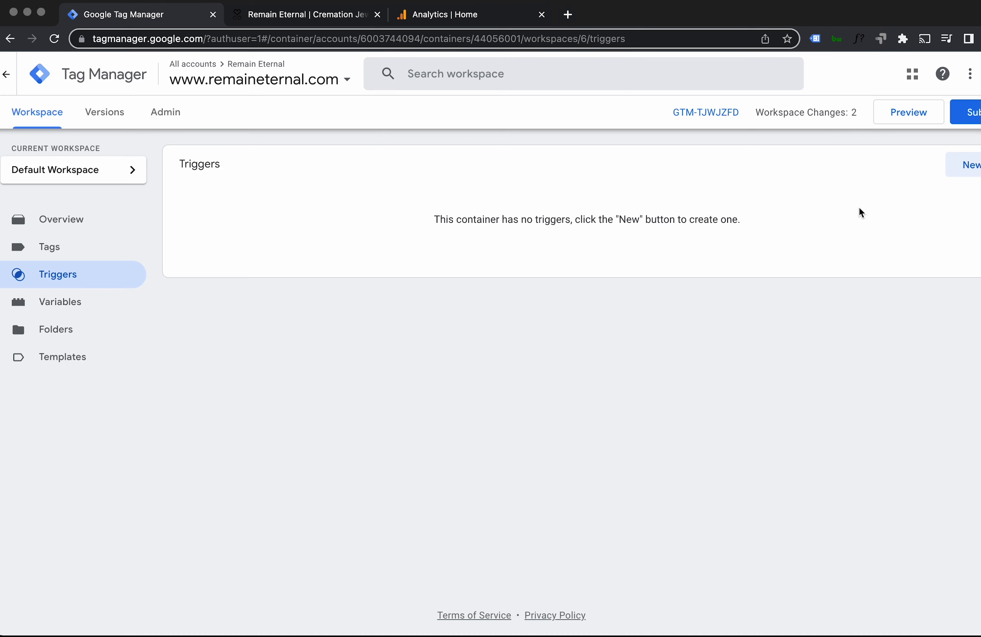
{"action": "left_click", "coordinate": [977, 168]}
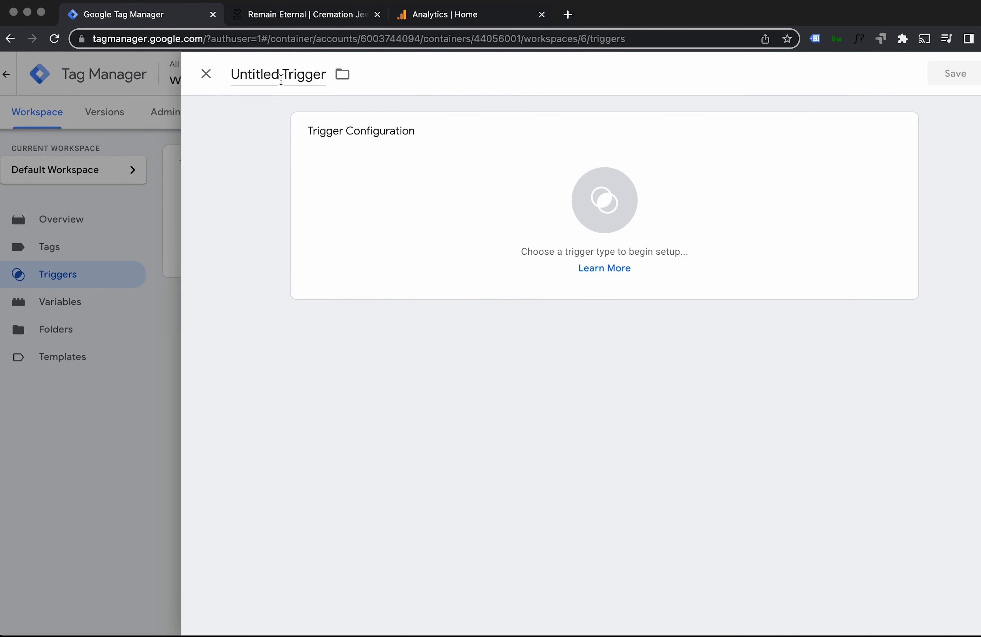
{"action": "left_click", "coordinate": [281, 78]}
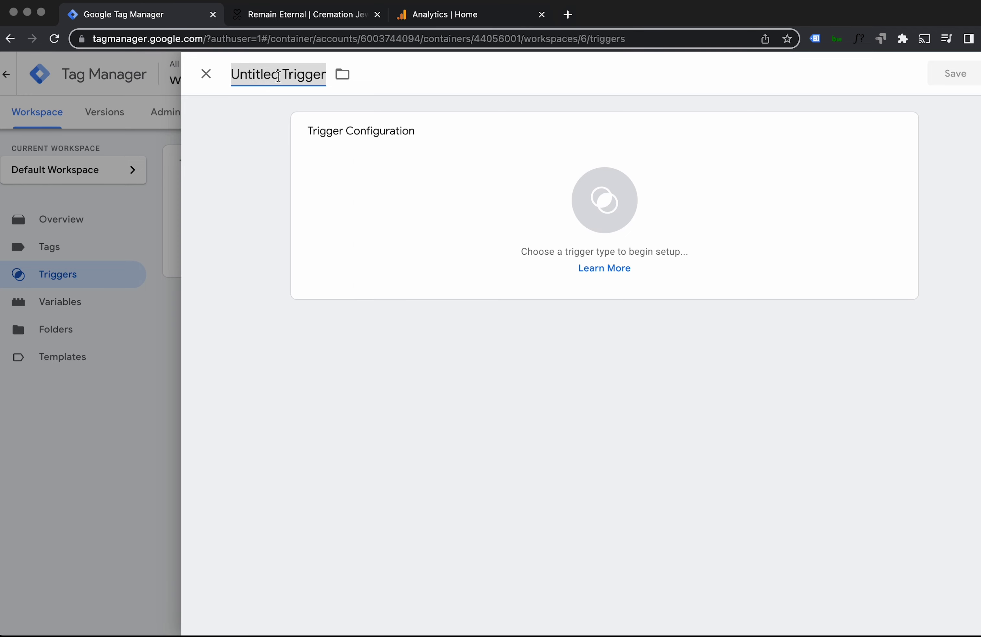
{"action": "type", "text": "All "}
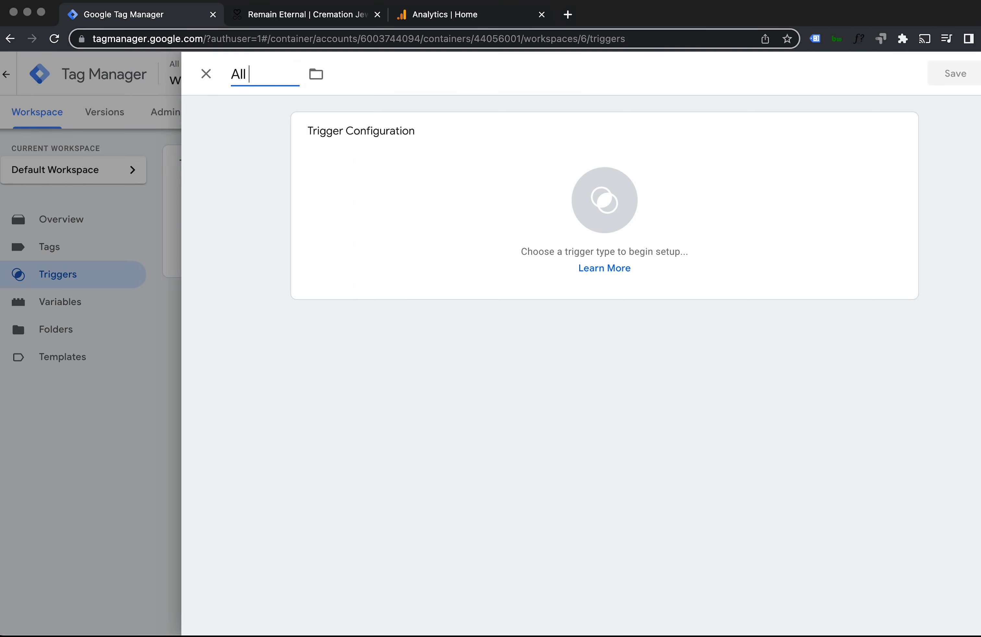
{"action": "type", "text": "Clicks"}
{"action": "left_click", "coordinate": [618, 199]}
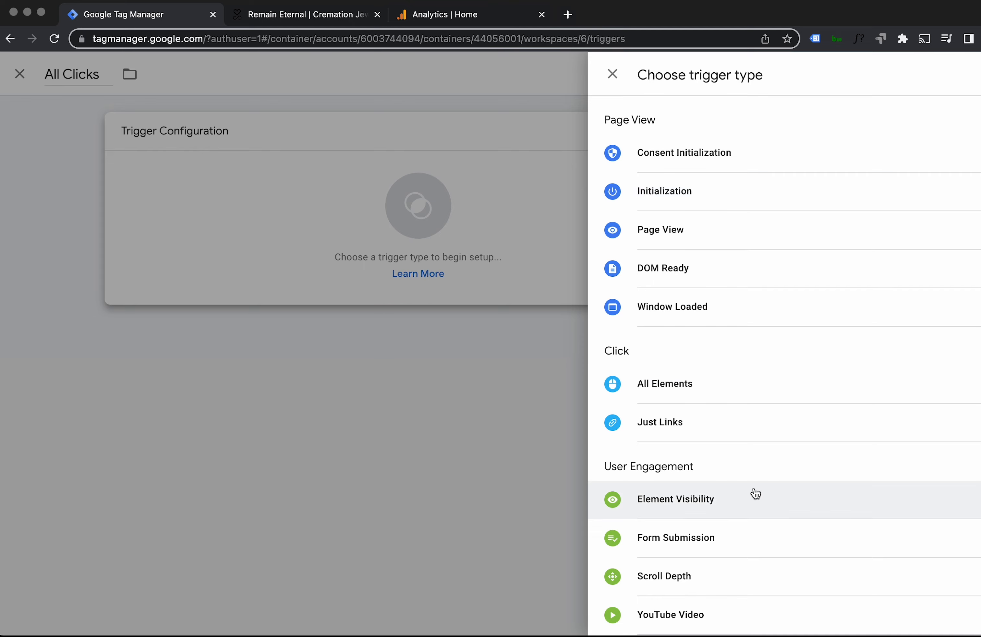
{"action": "left_click", "coordinate": [670, 423]}
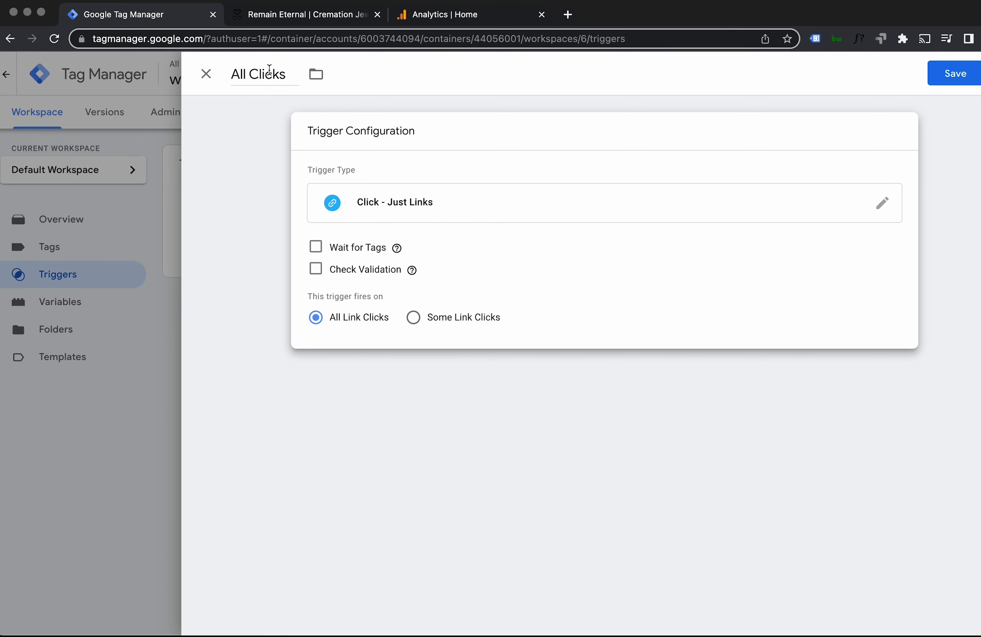
{"action": "left_click", "coordinate": [957, 77]}
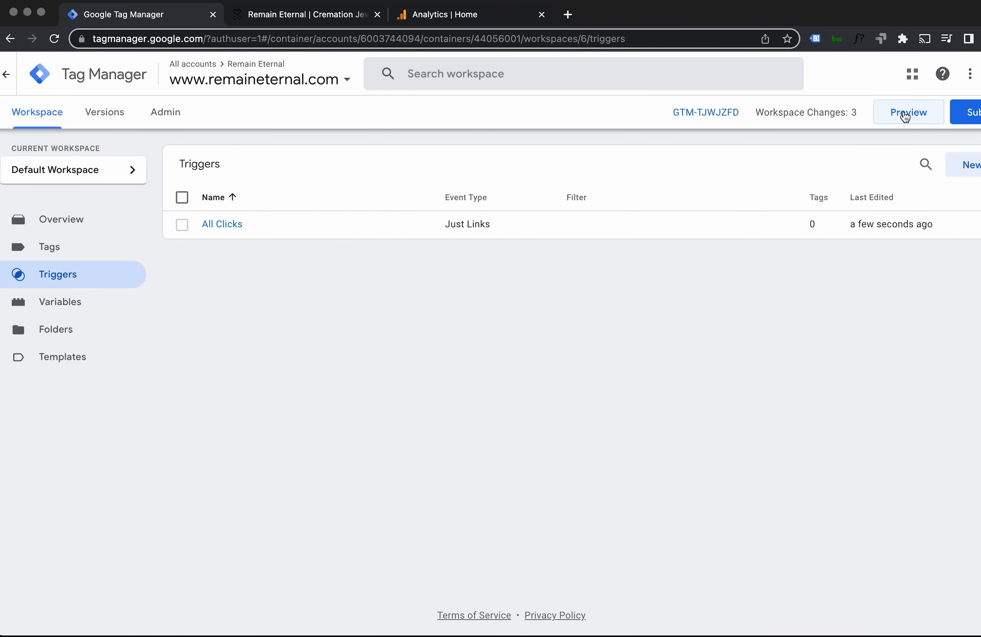
{"action": "left_click", "coordinate": [905, 116]}
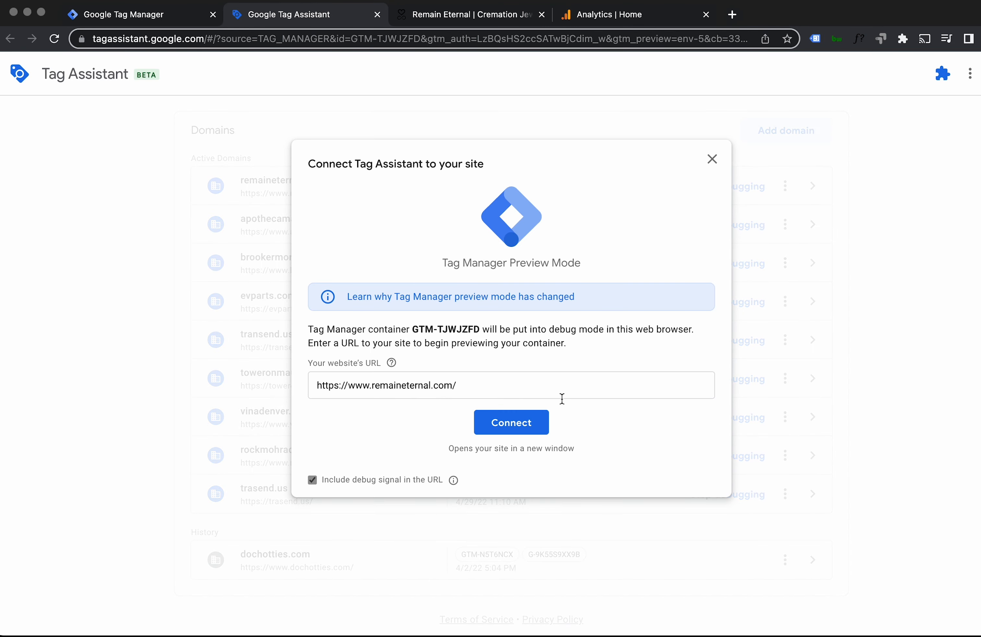
{"action": "left_click", "coordinate": [326, 386]}
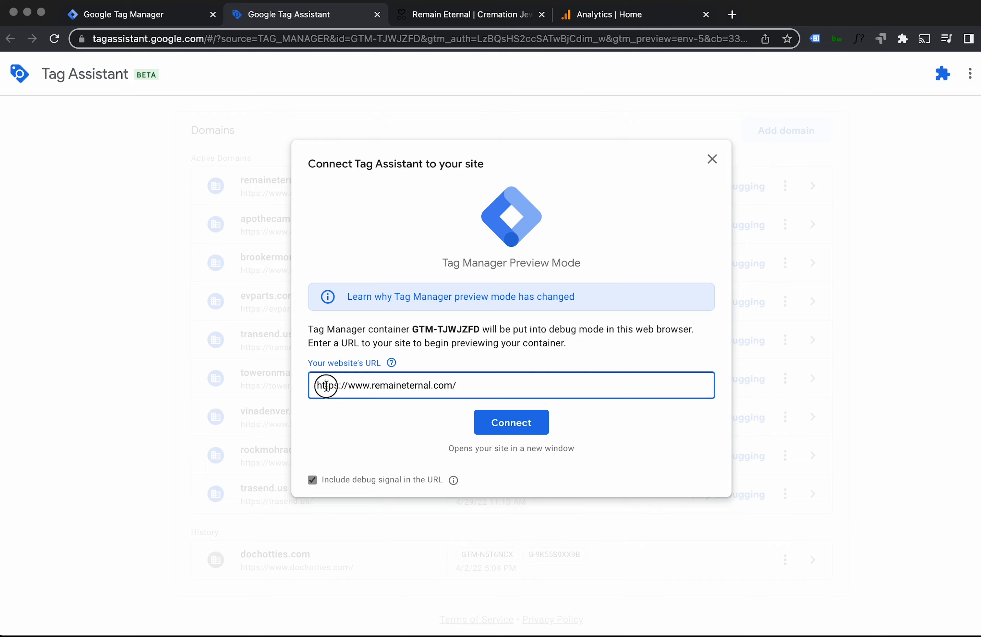
{"action": "left_click", "coordinate": [514, 423]}
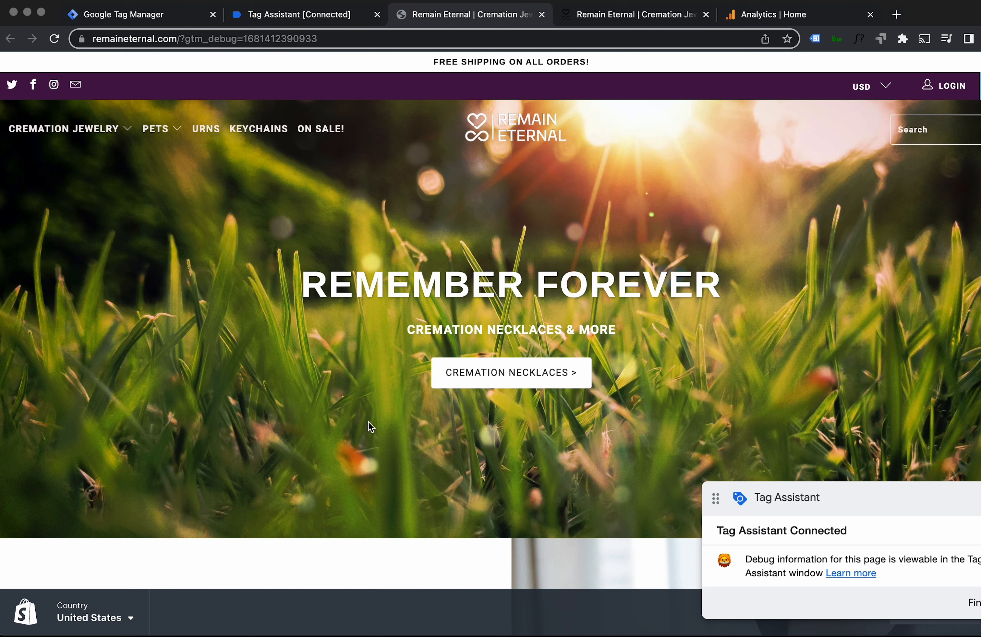
Step: Follow the "Shop for Necklaces" link on the previewed site and return to the connected Tag Assistant debug summary
{"action": "scroll", "coordinate": [368, 424], "scroll_direction": "down", "scroll_amount": 8}
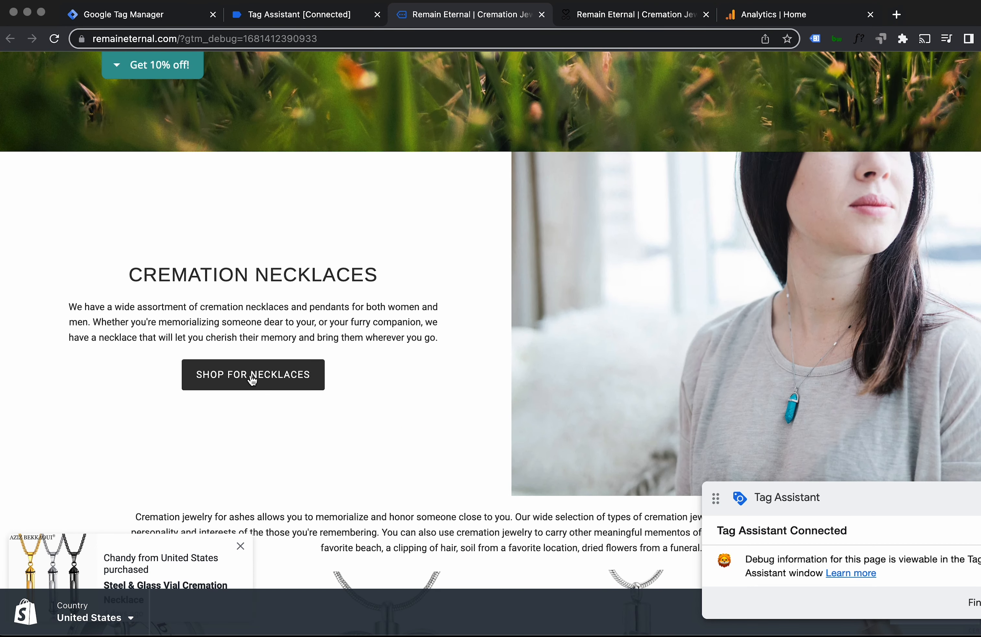
{"action": "left_click", "coordinate": [253, 378]}
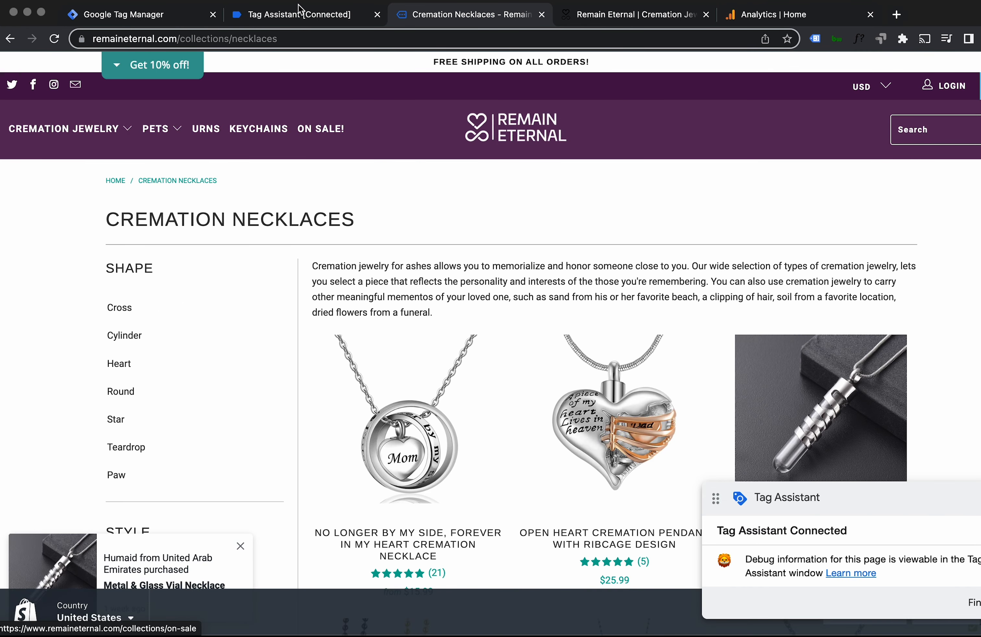
{"action": "left_click", "coordinate": [299, 17]}
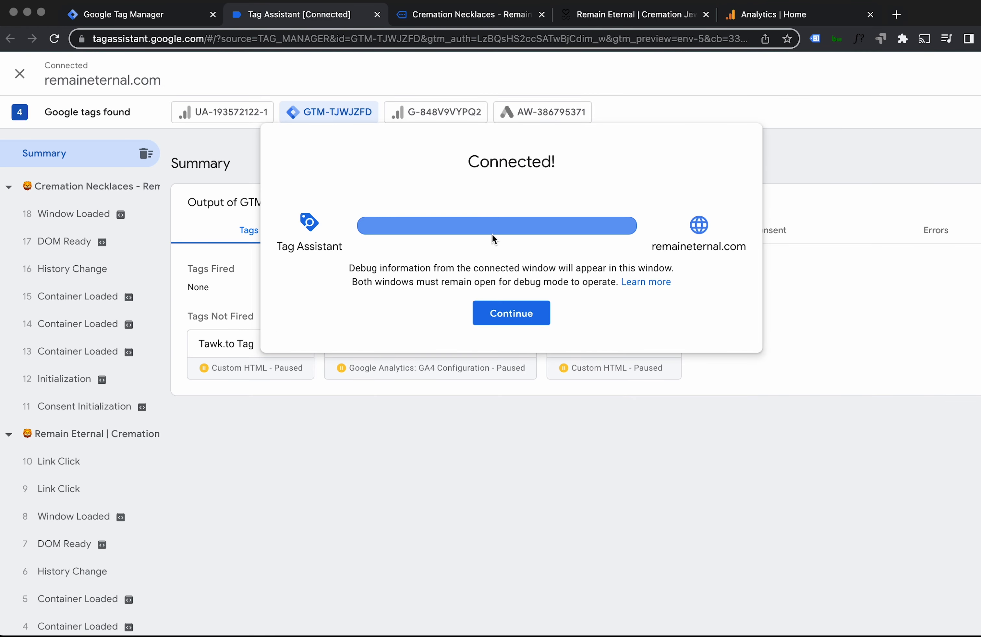
{"action": "left_click", "coordinate": [511, 315]}
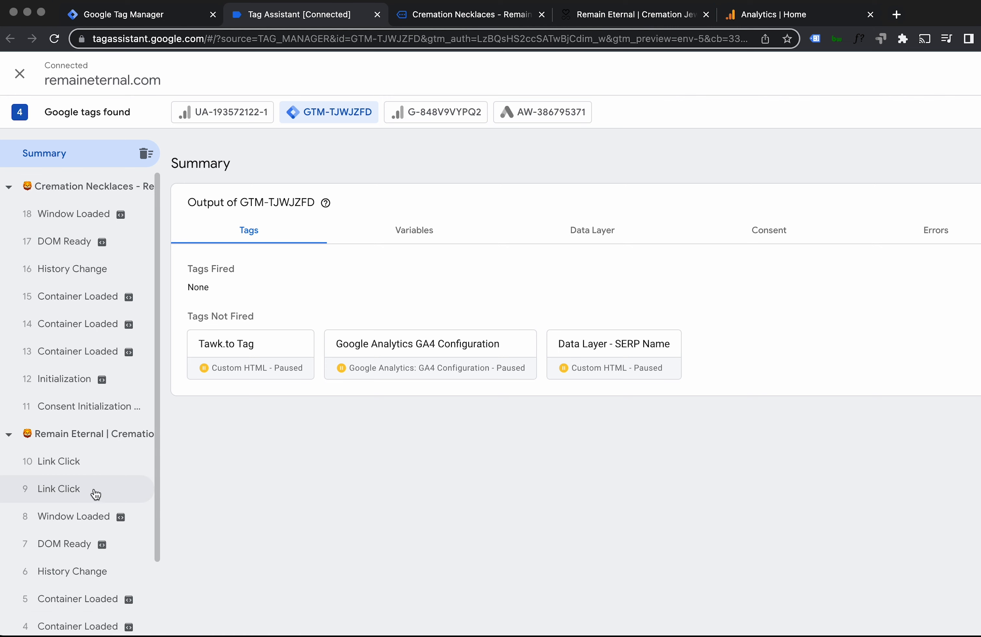
Step: Examine the variables of the latest Link Click event on the home page, focusing on the Click Classes and Click Text values
{"action": "left_click", "coordinate": [85, 466]}
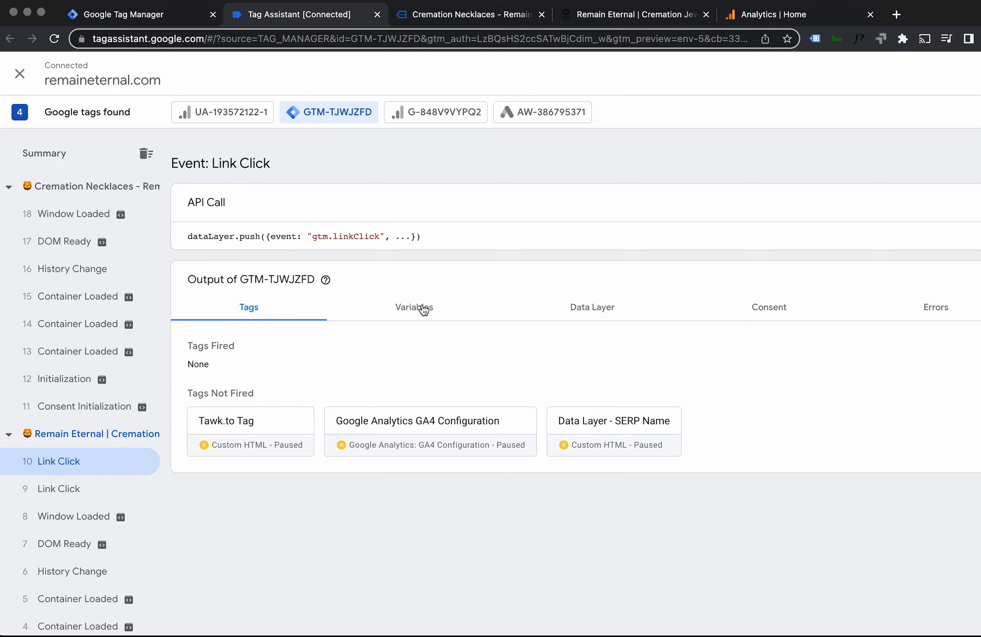
{"action": "left_click", "coordinate": [415, 307]}
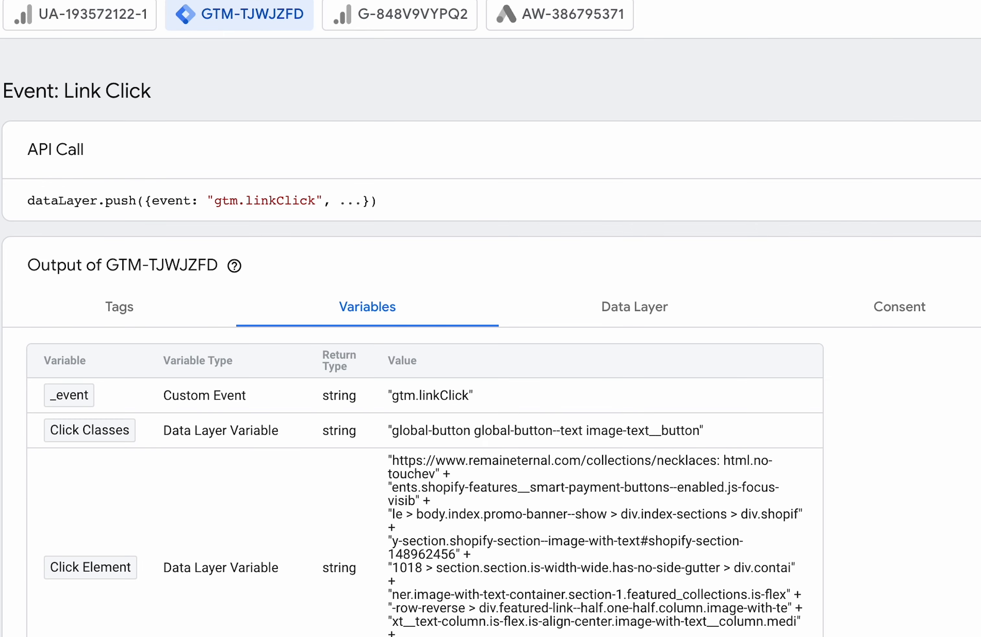
{"action": "scroll", "coordinate": [491, 340], "scroll_direction": "down", "scroll_amount": 5}
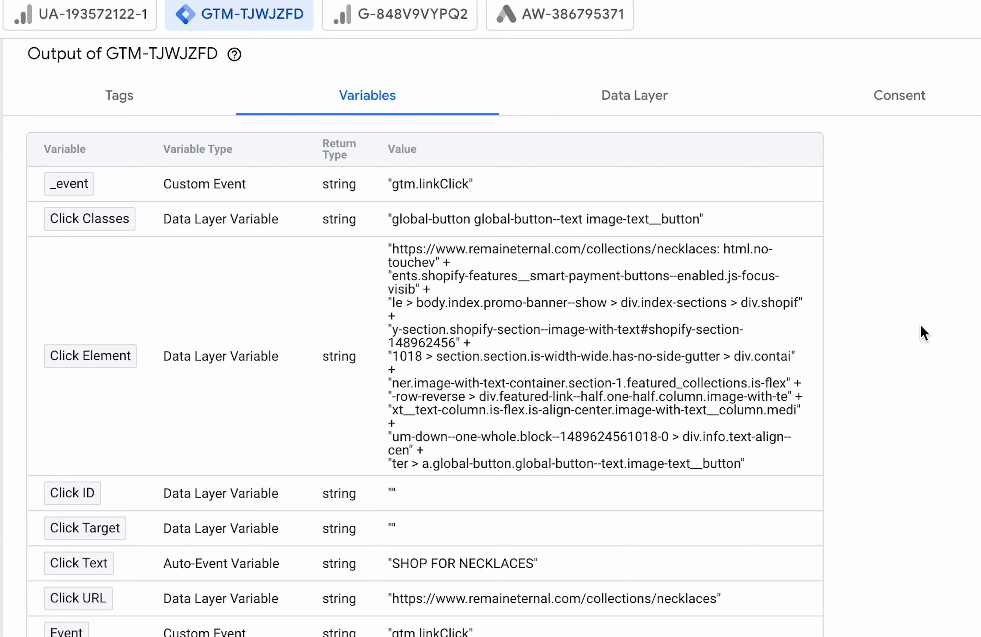
{"action": "scroll", "coordinate": [920, 325], "scroll_direction": "down", "scroll_amount": 1}
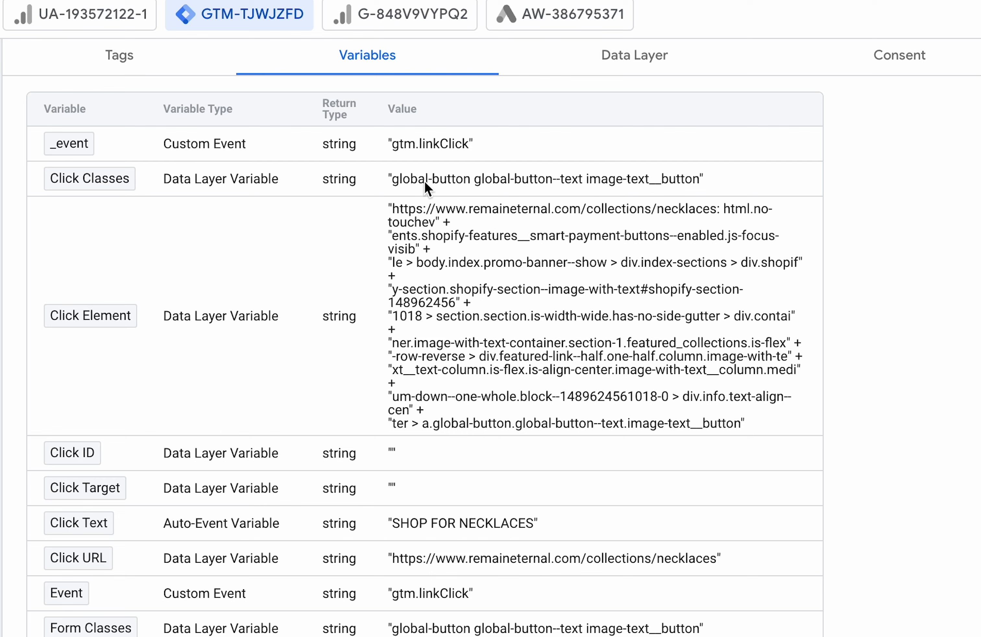
{"action": "left_click_drag", "start_coordinate": [396, 179], "coordinate": [704, 185]}
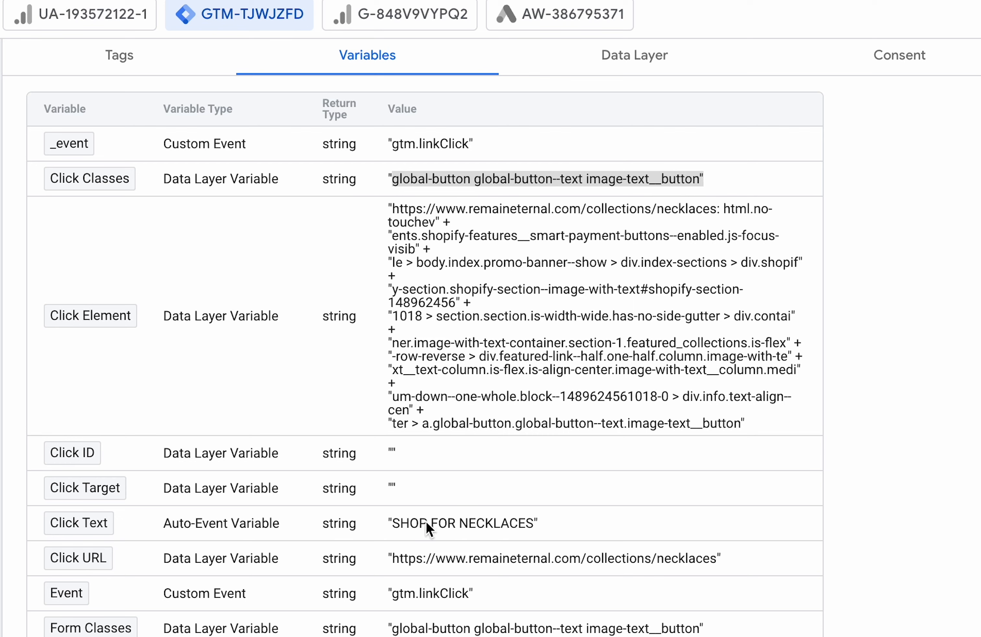
{"action": "left_click", "coordinate": [396, 524]}
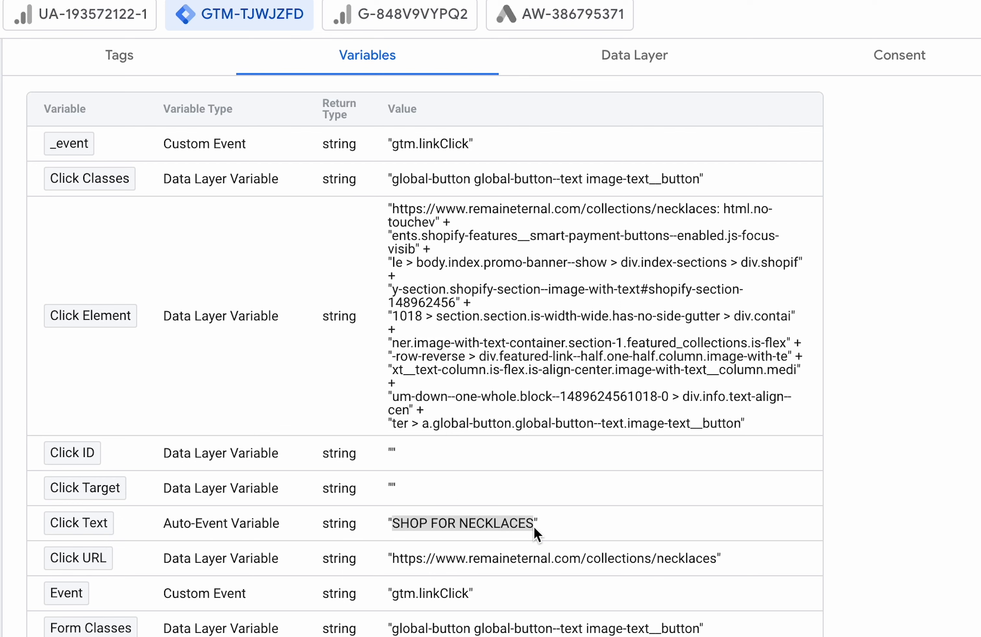
{"action": "left_click", "coordinate": [552, 524]}
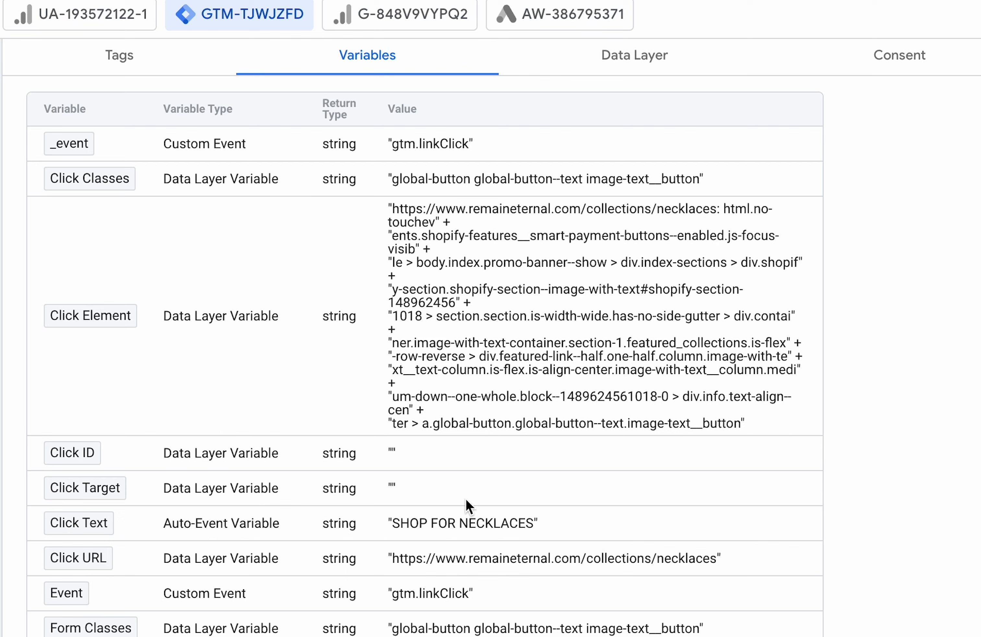
{"action": "left_click", "coordinate": [397, 181]}
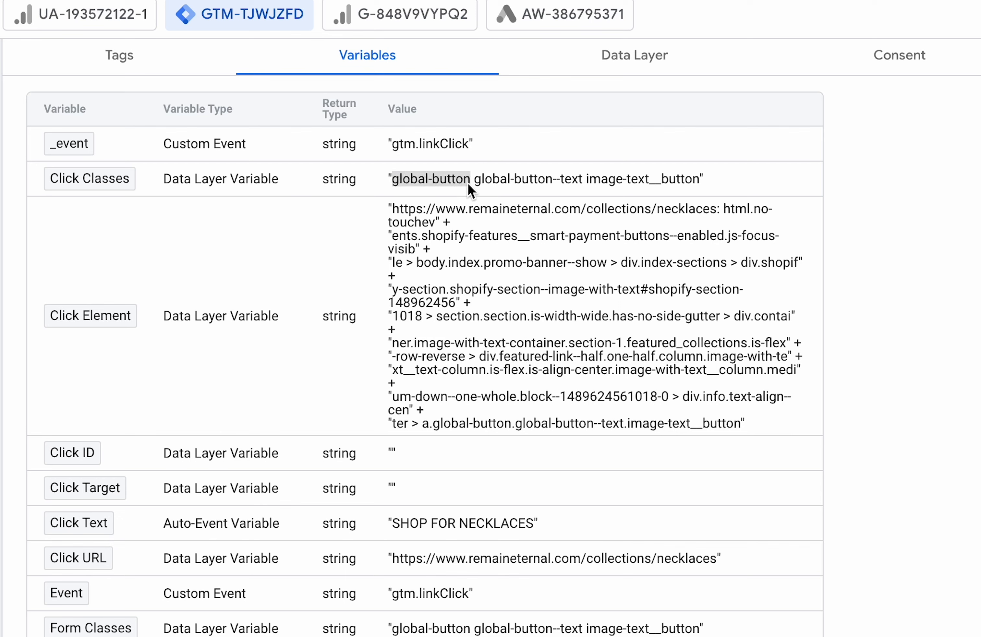
Step: Compare the Click Text value with the full Click Classes value recorded for the "Shop for Necklaces" link click
{"action": "left_click", "coordinate": [506, 480]}
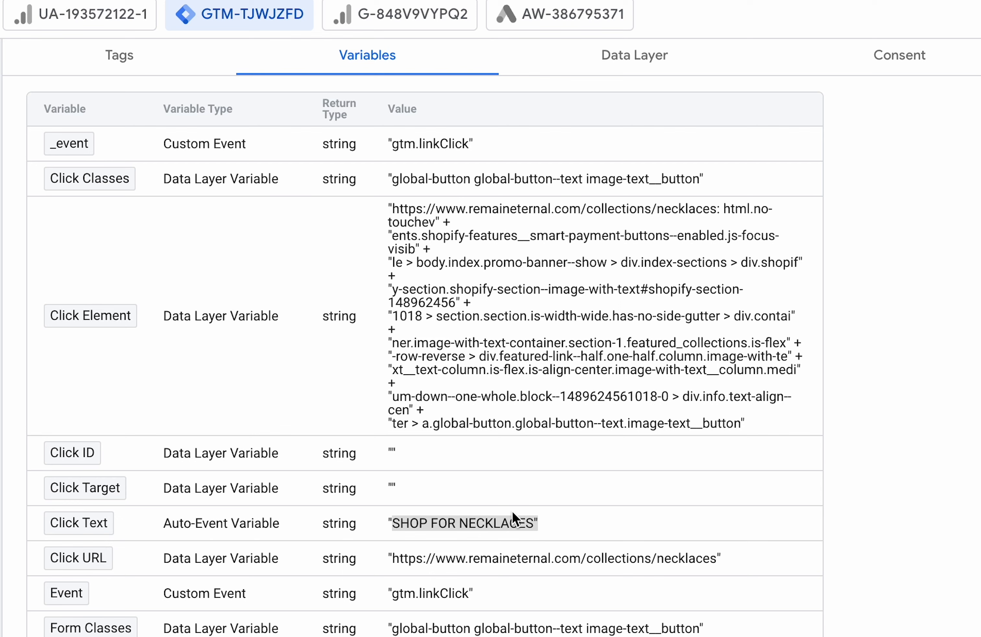
{"action": "left_click", "coordinate": [415, 525]}
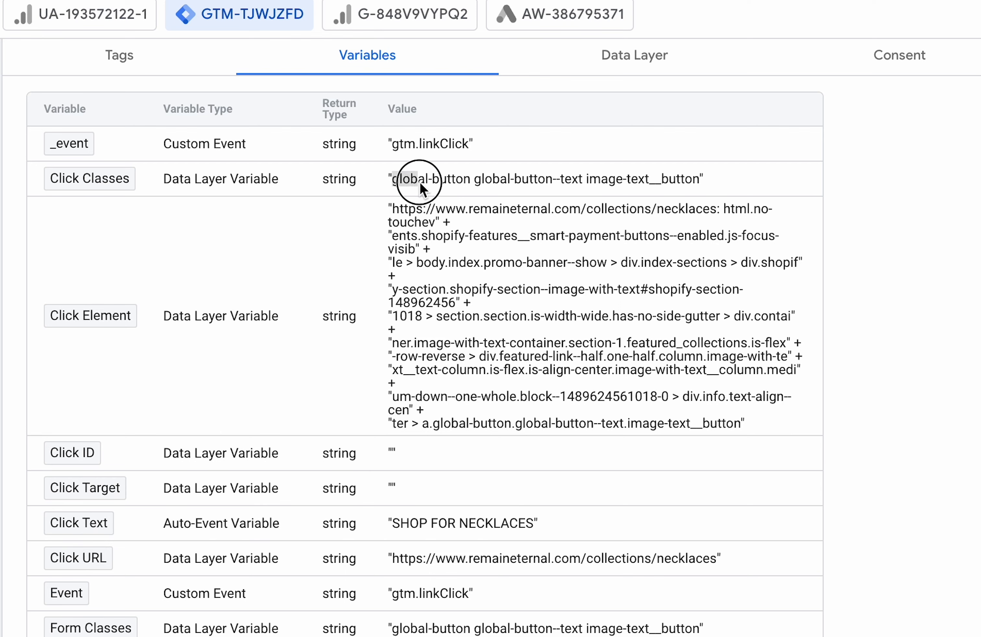
{"action": "left_click_drag", "start_coordinate": [469, 181], "coordinate": [667, 185]}
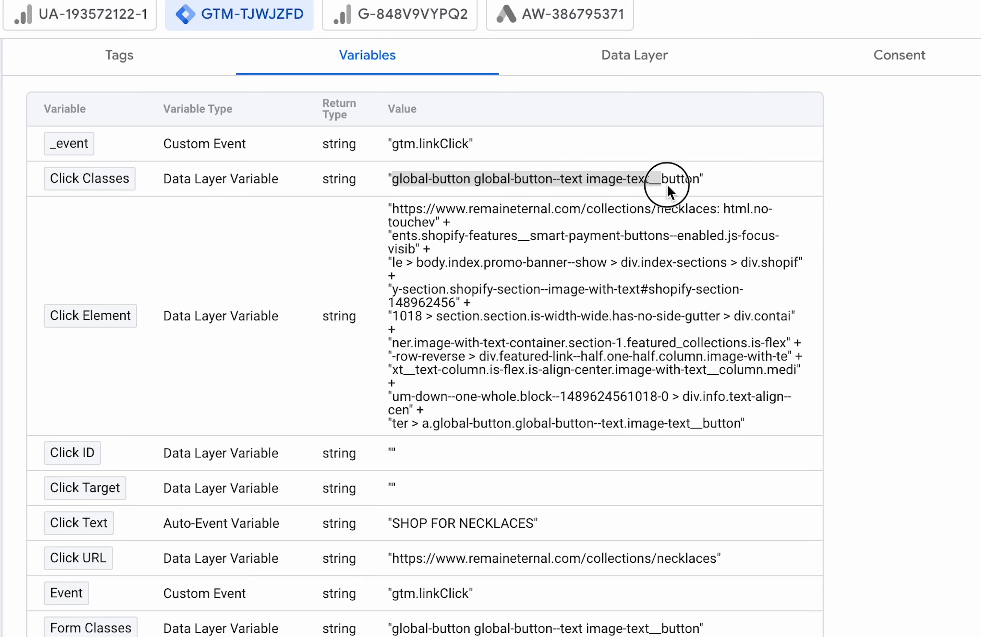
{"action": "left_click", "coordinate": [668, 223]}
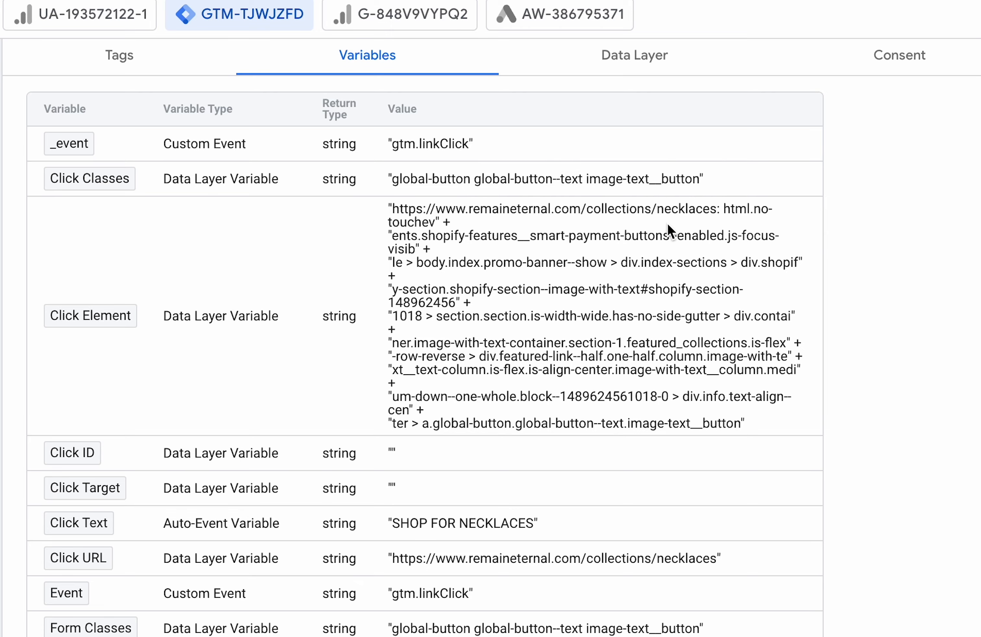
Step: Return to the home page of the previewed Remain Eternal site and follow its "Cremation Necklaces >" banner button
{"action": "left_click", "coordinate": [443, 17]}
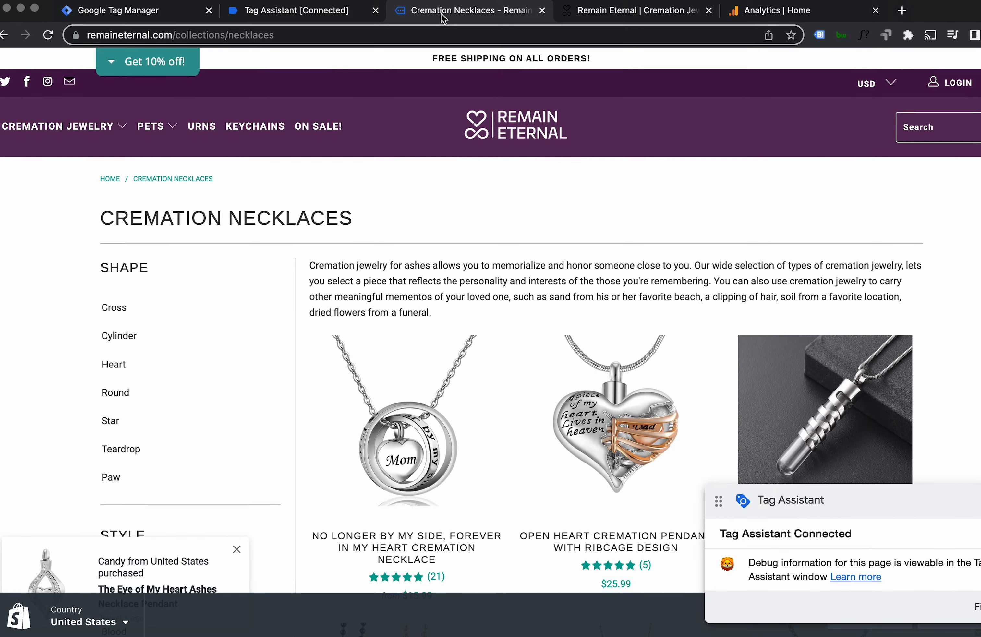
{"action": "scroll", "coordinate": [496, 279], "scroll_direction": "down", "scroll_amount": 5}
{"action": "scroll", "coordinate": [496, 277], "scroll_direction": "up", "scroll_amount": 5}
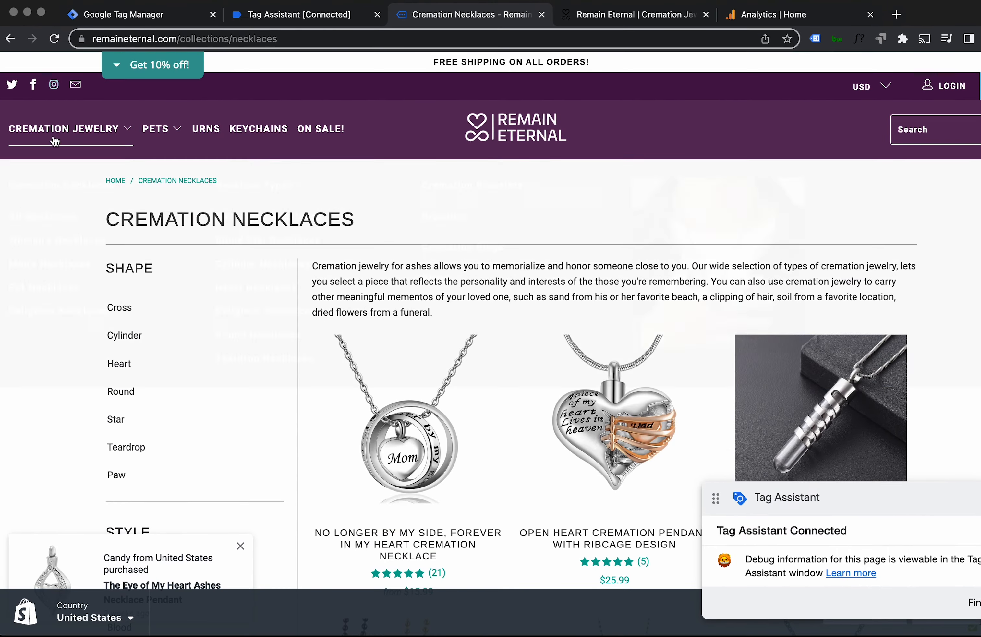
{"action": "mouse_move", "coordinate": [45, 112]}
{"action": "left_click", "coordinate": [10, 38]}
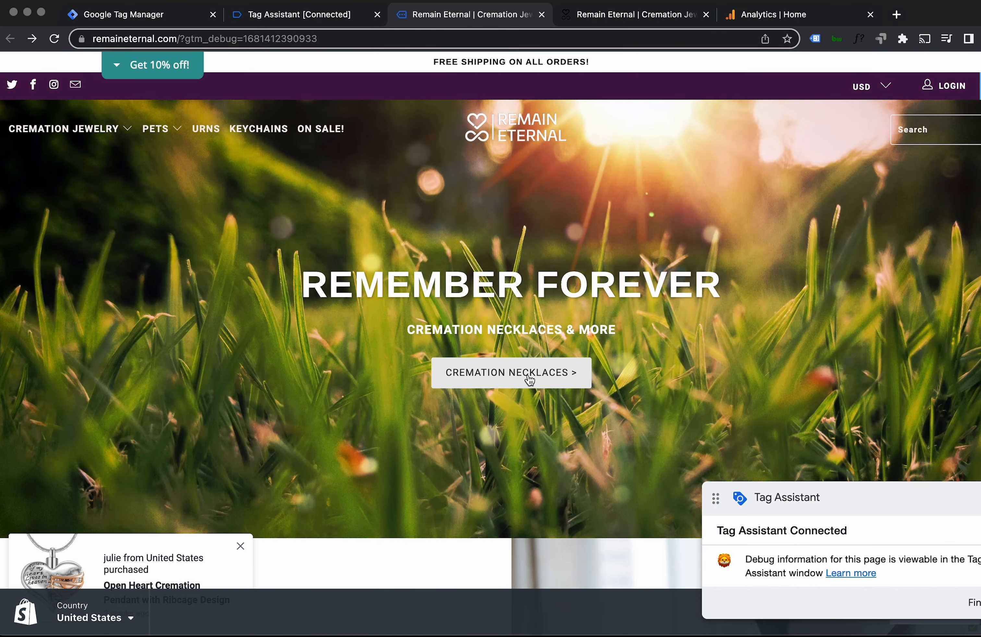
{"action": "left_click", "coordinate": [530, 380]}
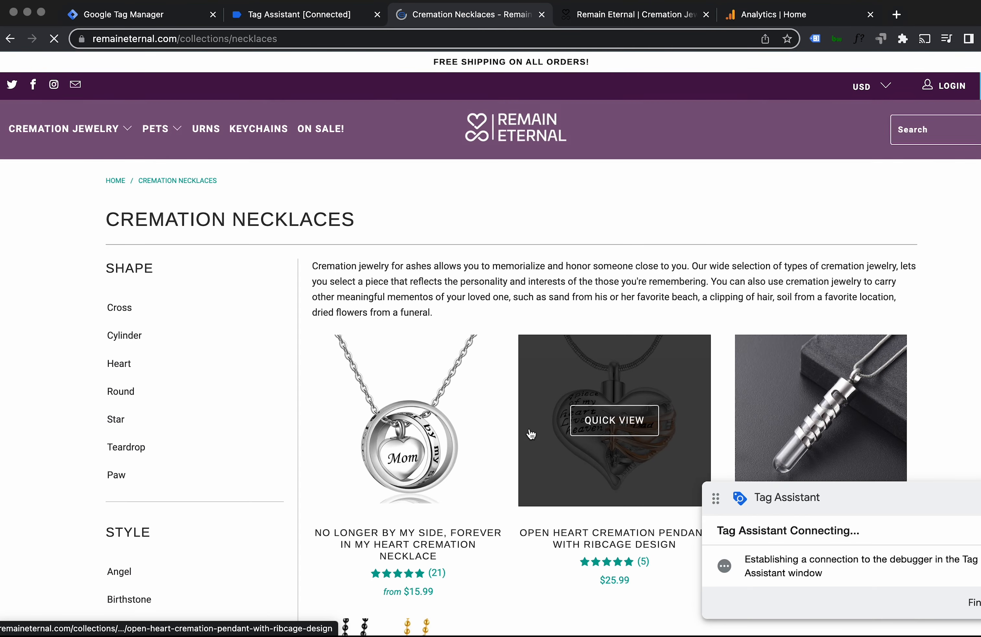
Step: Switch to Tag Assistant and examine the variables of the two newest Link Click events, 28 and 27
{"action": "left_click", "coordinate": [355, 19]}
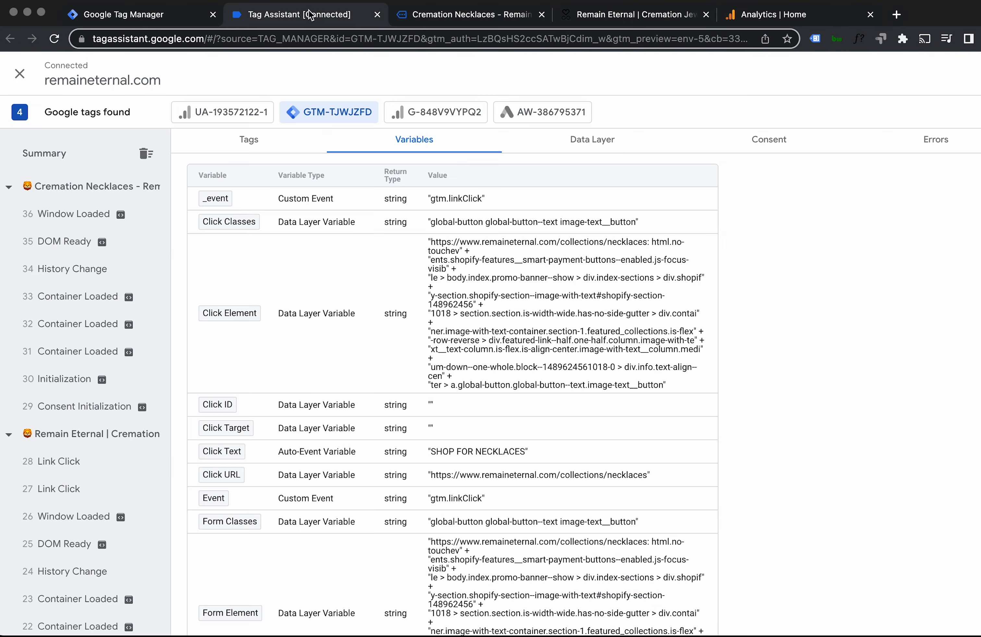
{"action": "left_click", "coordinate": [89, 459]}
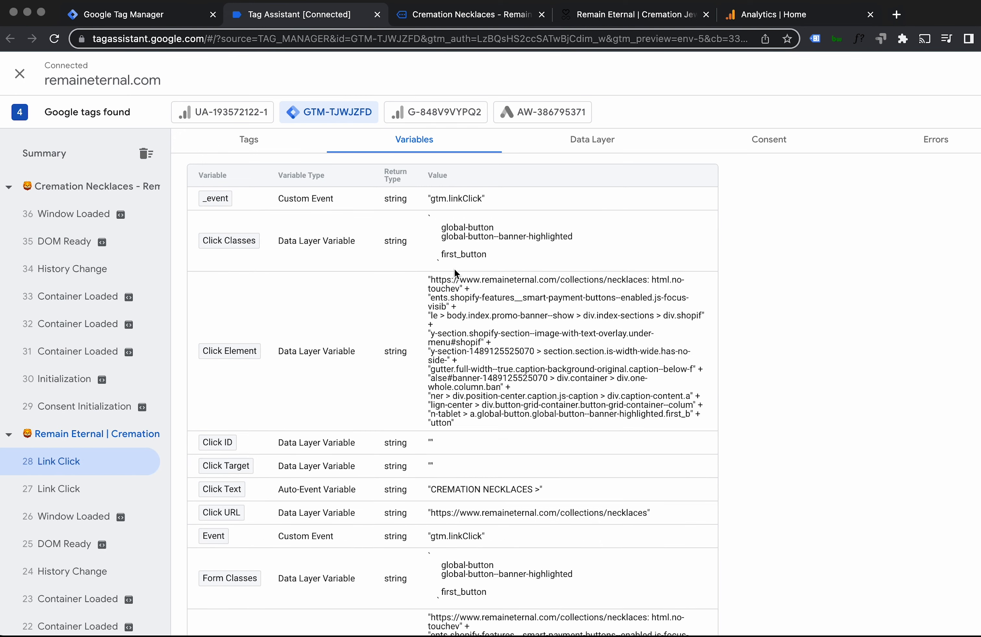
{"action": "scroll", "coordinate": [462, 260], "scroll_direction": "up", "scroll_amount": 3}
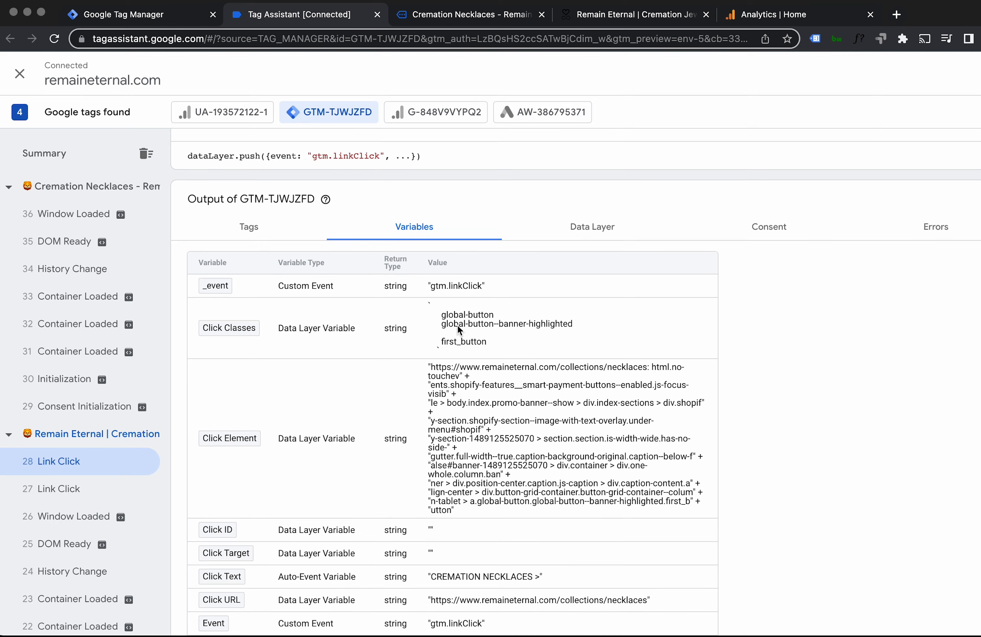
{"action": "left_click", "coordinate": [87, 492]}
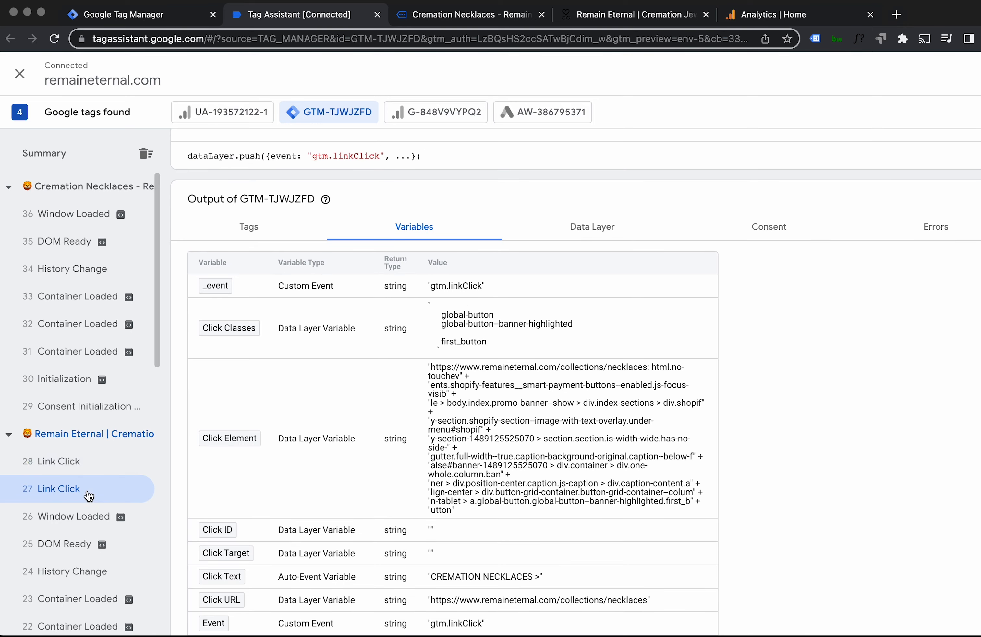
{"action": "scroll", "coordinate": [392, 458], "scroll_direction": "down", "scroll_amount": 9}
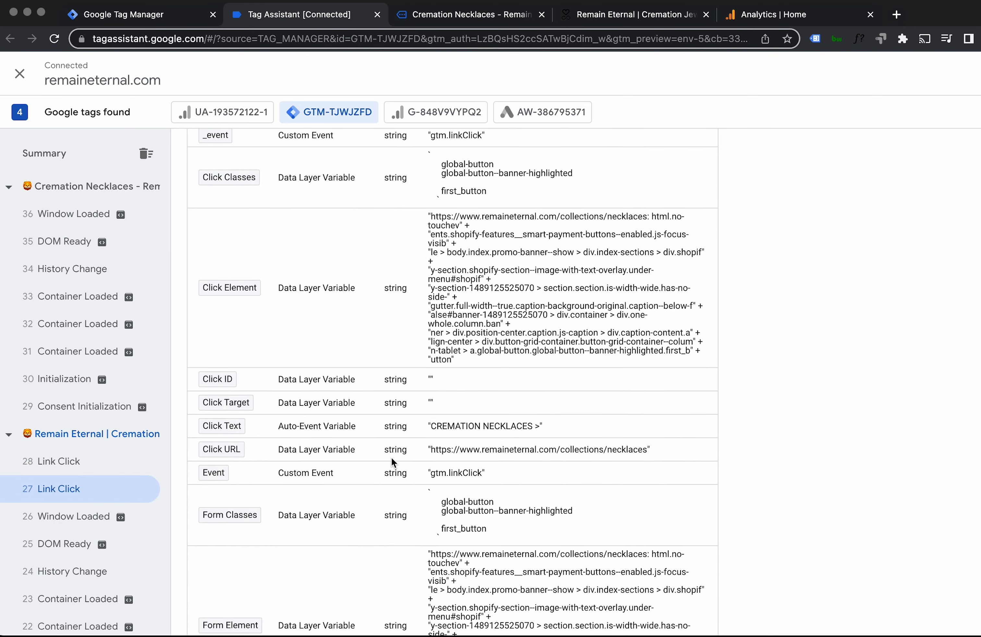
Step: Examine the Click Classes value of the earlier Link Click event 10, focusing on the class shared with the banner button
{"action": "scroll", "coordinate": [66, 377], "scroll_direction": "down", "scroll_amount": 15}
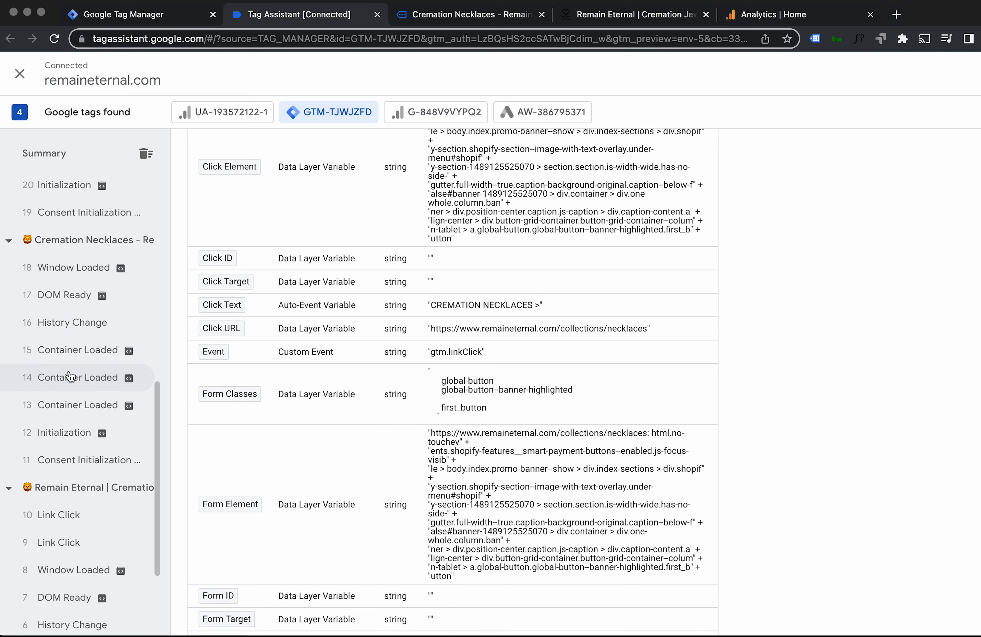
{"action": "scroll", "coordinate": [79, 303], "scroll_direction": "down", "scroll_amount": 3}
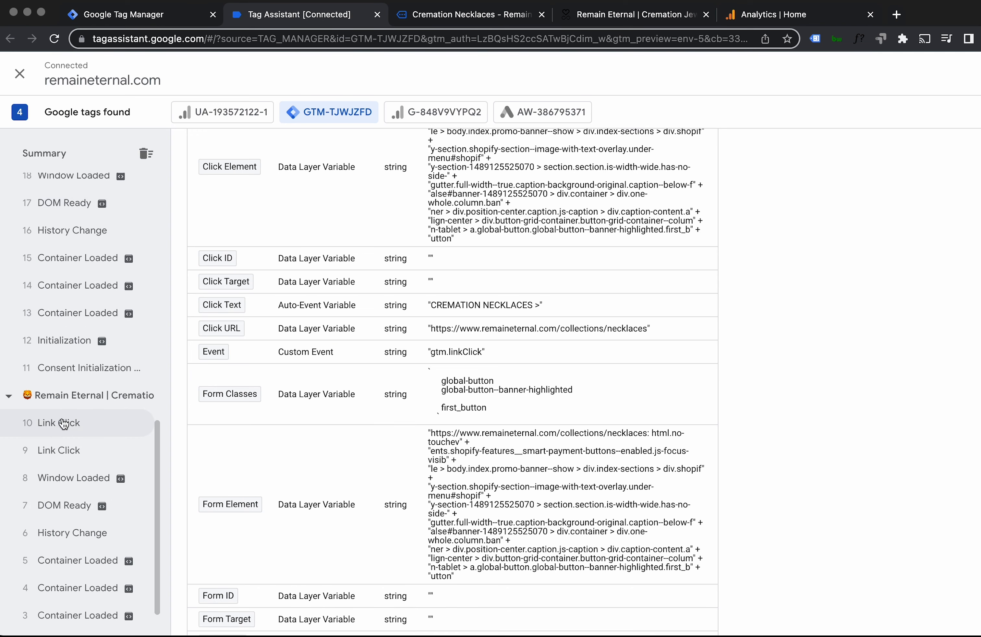
{"action": "left_click", "coordinate": [63, 425]}
{"action": "scroll", "coordinate": [464, 361], "scroll_direction": "up", "scroll_amount": 7}
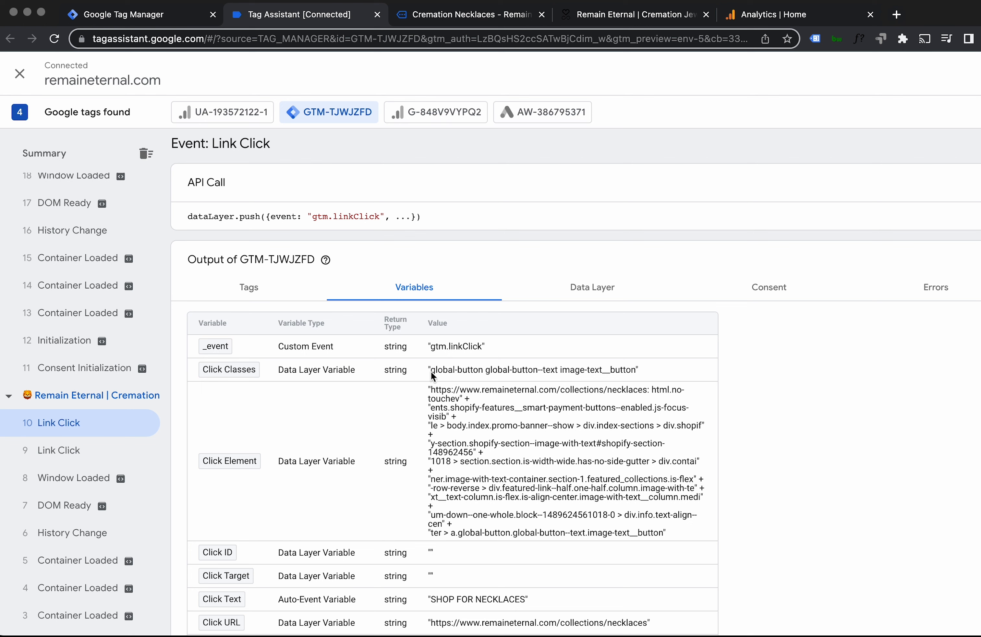
{"action": "left_click_drag", "start_coordinate": [431, 372], "coordinate": [483, 374]}
{"action": "left_click", "coordinate": [440, 374]}
Step: Switch to Google Tag Manager and rename the "All Clicks" trigger as "Trigger - Clicks - Buttons"
{"action": "left_click", "coordinate": [146, 15]}
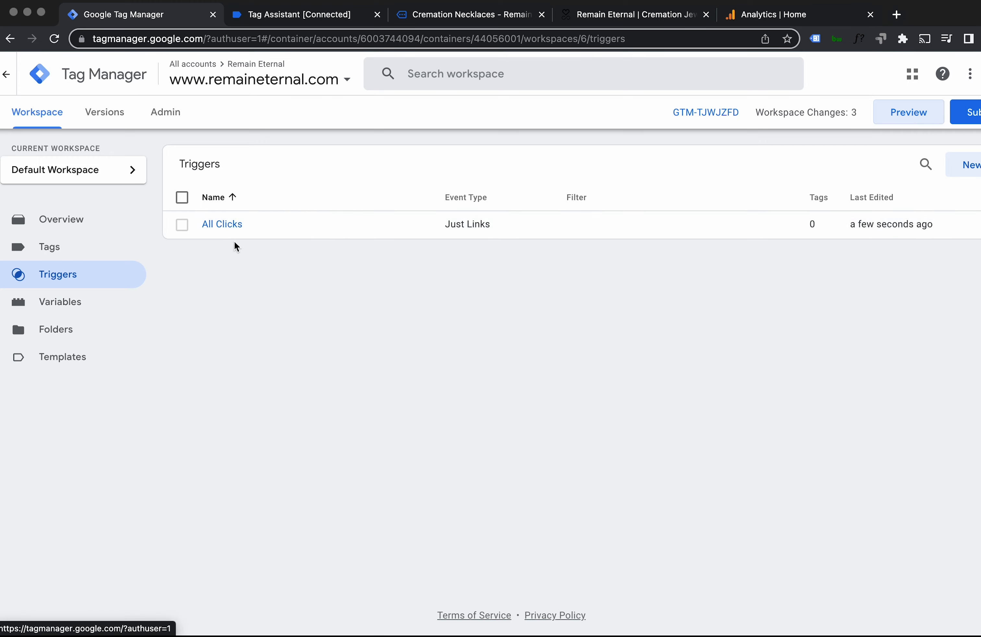
{"action": "left_click", "coordinate": [221, 225]}
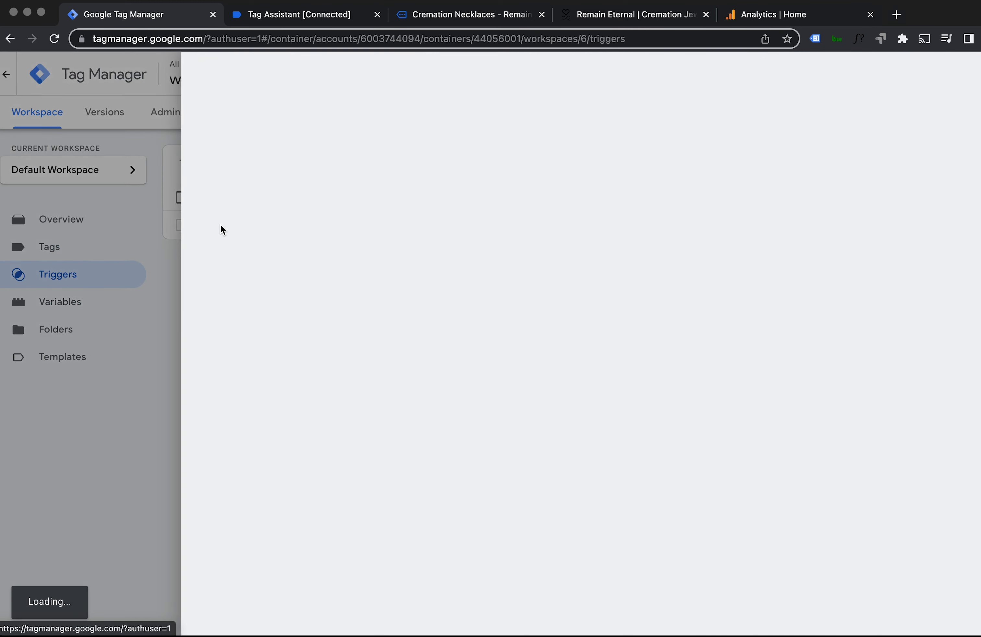
{"action": "left_click", "coordinate": [259, 75]}
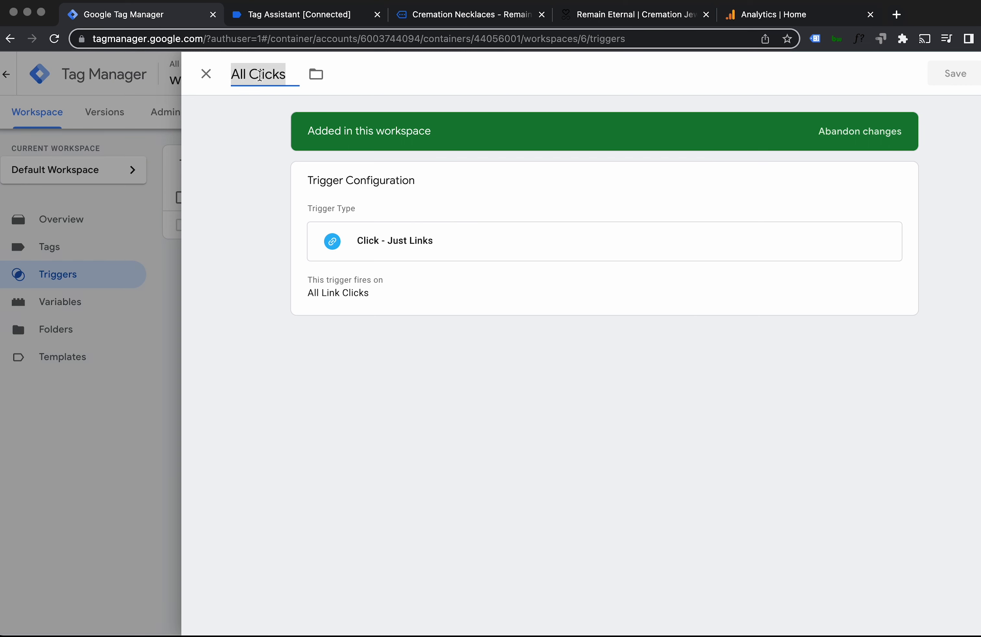
{"action": "type", "text": "Clicks - "}
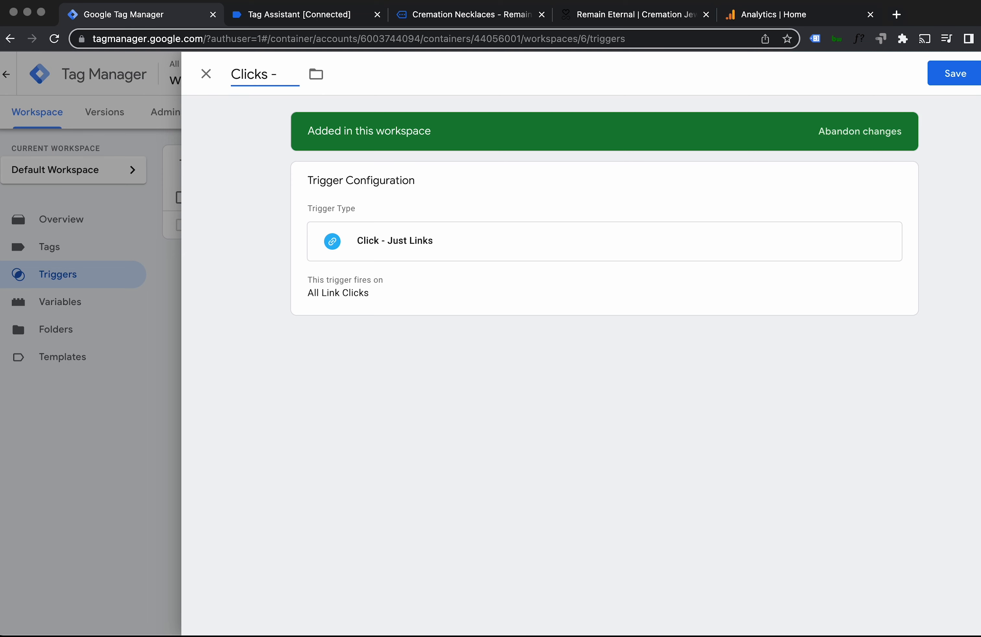
{"action": "type", "text": "Buttons"}
{"action": "key", "text": "Left"}
{"action": "key", "text": "Left"}
{"action": "key", "text": "Left"}
{"action": "key", "text": "Left"}
{"action": "key", "text": "Left"}
{"action": "key", "text": "Left"}
{"action": "key", "text": "Left"}
{"action": "key", "text": "Left"}
{"action": "key", "text": "Left"}
{"action": "key", "text": "Left"}
{"action": "key", "text": "Left"}
{"action": "key", "text": "Left"}
{"action": "key", "text": "Left"}
{"action": "key", "text": "Left"}
{"action": "key", "text": "Left"}
{"action": "key", "text": "Left"}
{"action": "type", "text": "Trigger -"}
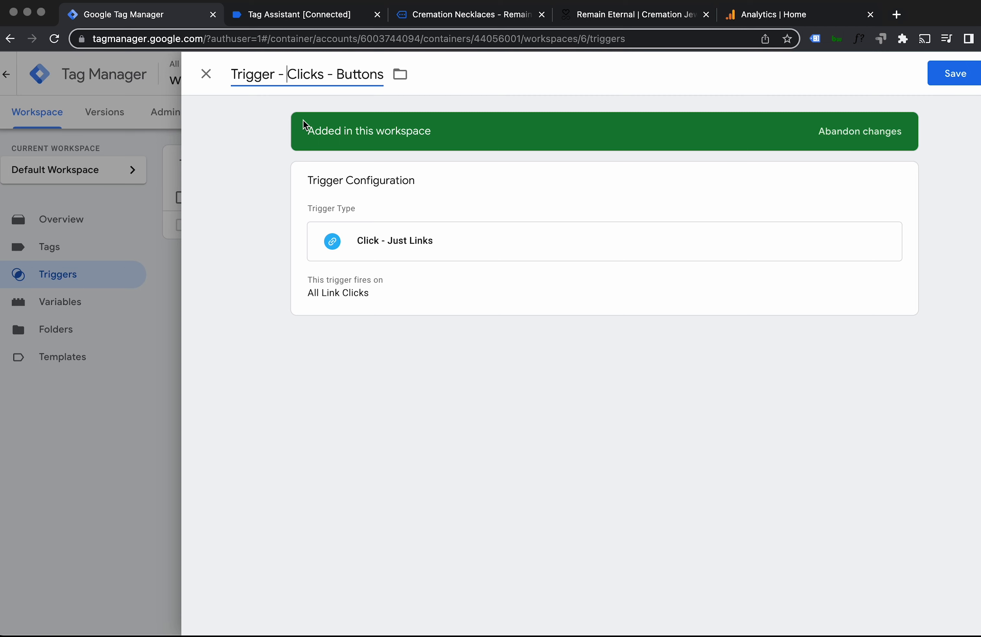
Step: Set the trigger to fire on Some Link Clicks and open the variable choices for its condition
{"action": "left_click", "coordinate": [412, 305]}
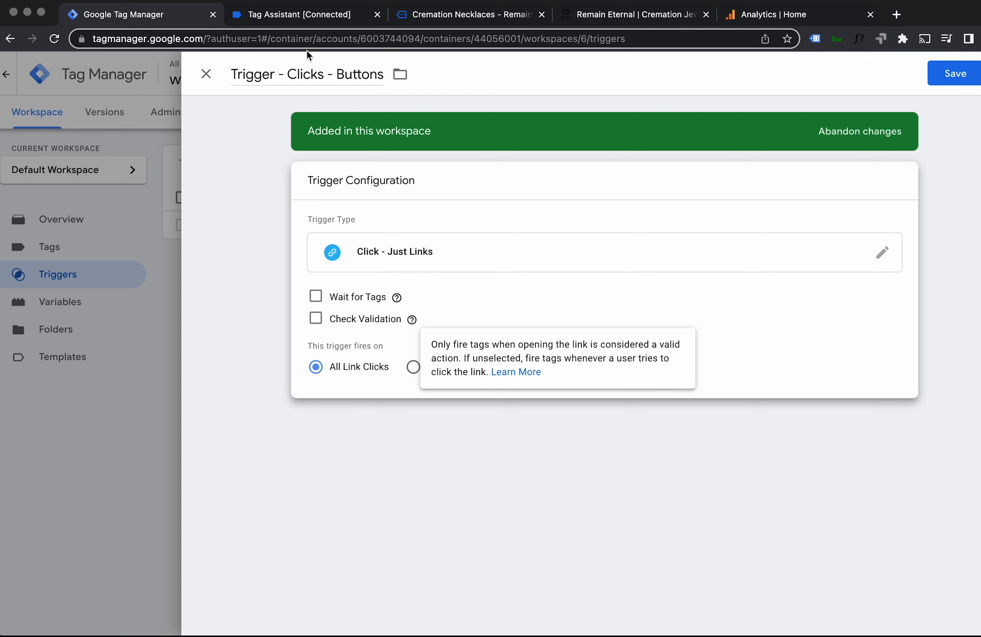
{"action": "left_click", "coordinate": [455, 463]}
{"action": "left_click", "coordinate": [356, 302]}
{"action": "left_click", "coordinate": [413, 368]}
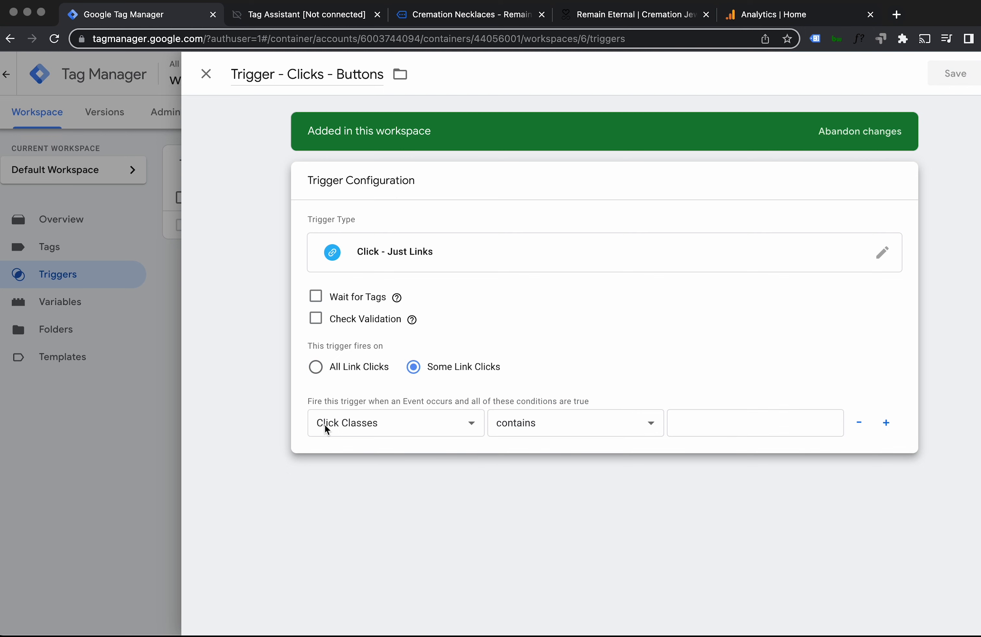
{"action": "left_click", "coordinate": [357, 426]}
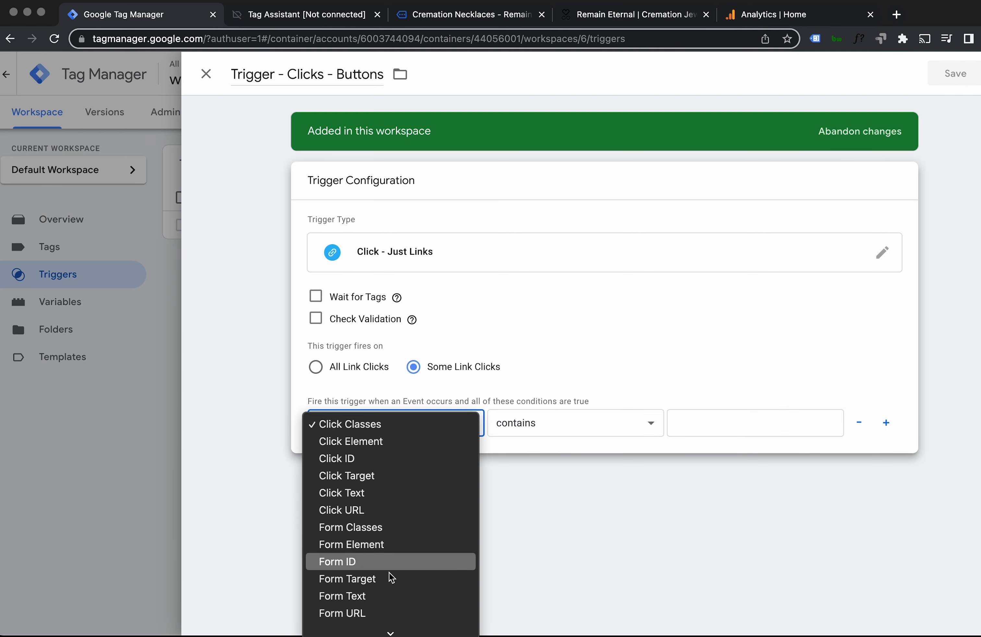
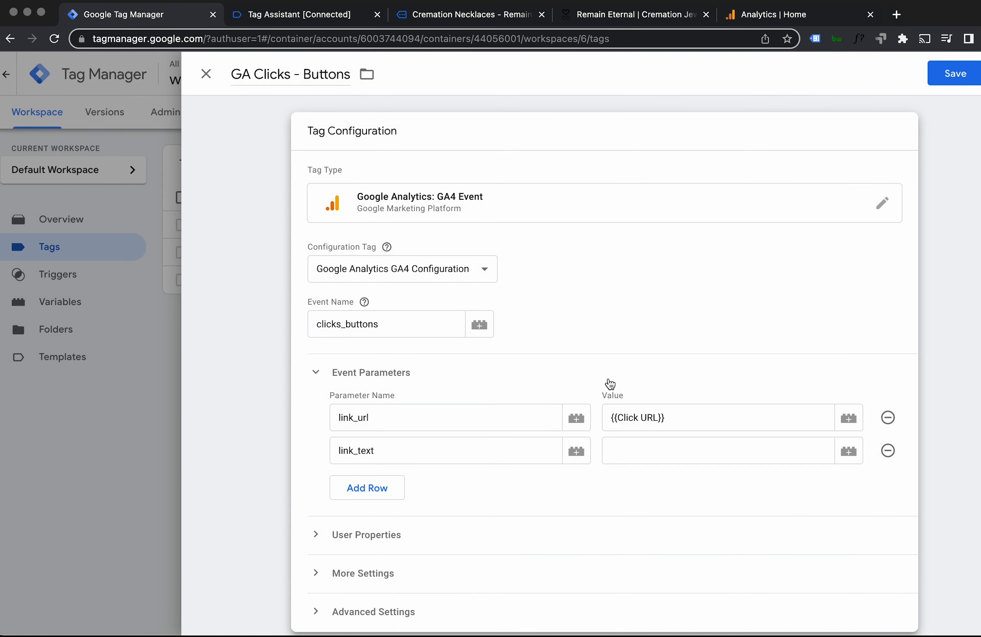
Step: Set the link_text event parameter's value to the Click Text variable in the "GA Clicks - Buttons" tag
{"action": "left_click", "coordinate": [640, 446]}
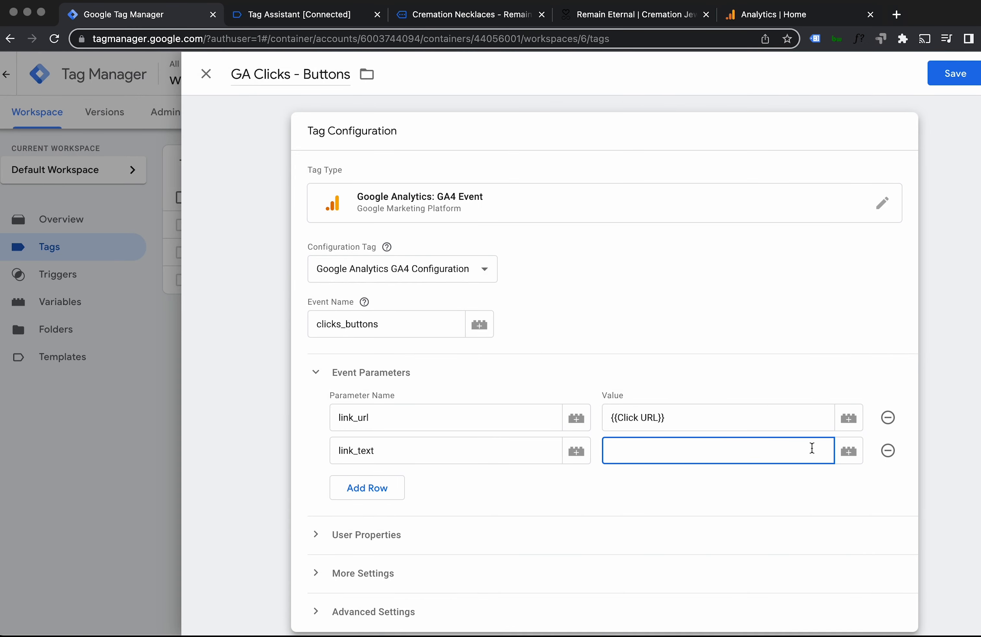
{"action": "left_click", "coordinate": [850, 454]}
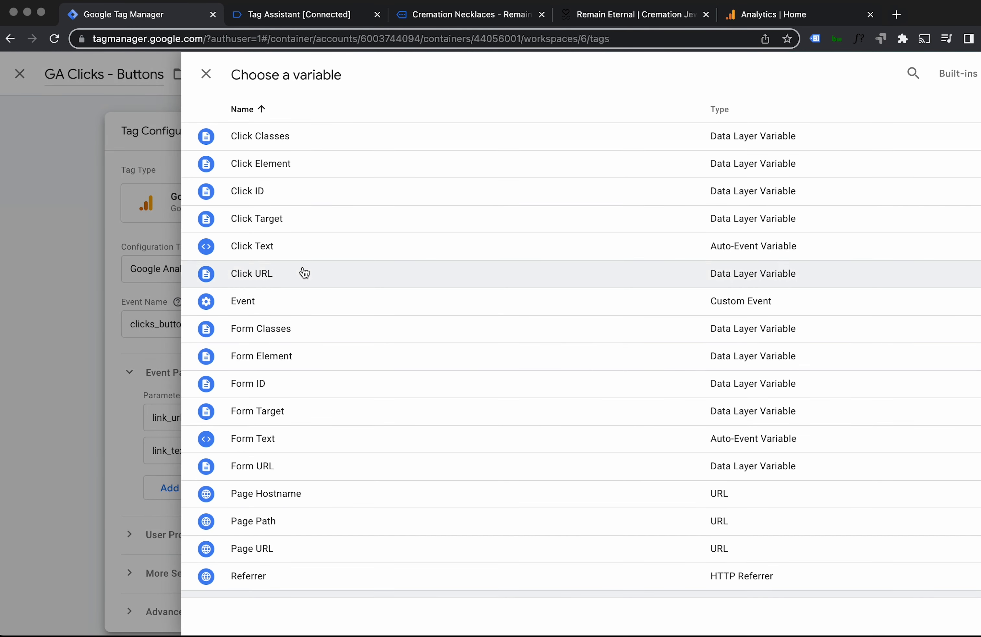
{"action": "left_click", "coordinate": [269, 246]}
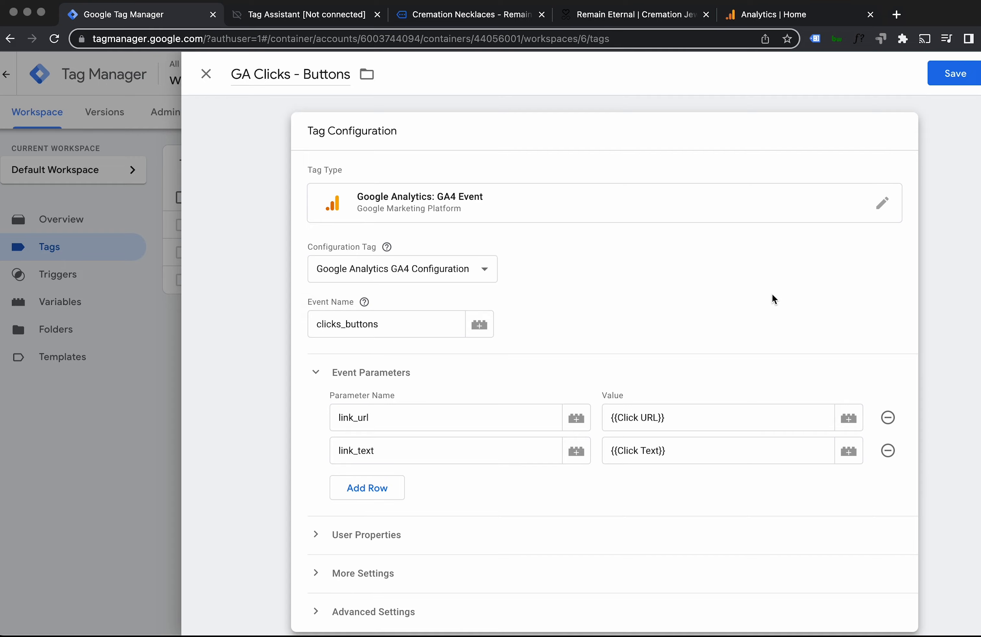
Step: Add "Trigger - Clicks - Buttons" as the tag's firing trigger and save the tag
{"action": "scroll", "coordinate": [772, 295], "scroll_direction": "down", "scroll_amount": 3}
{"action": "scroll", "coordinate": [773, 299], "scroll_direction": "down", "scroll_amount": 2}
{"action": "left_click", "coordinate": [949, 87]}
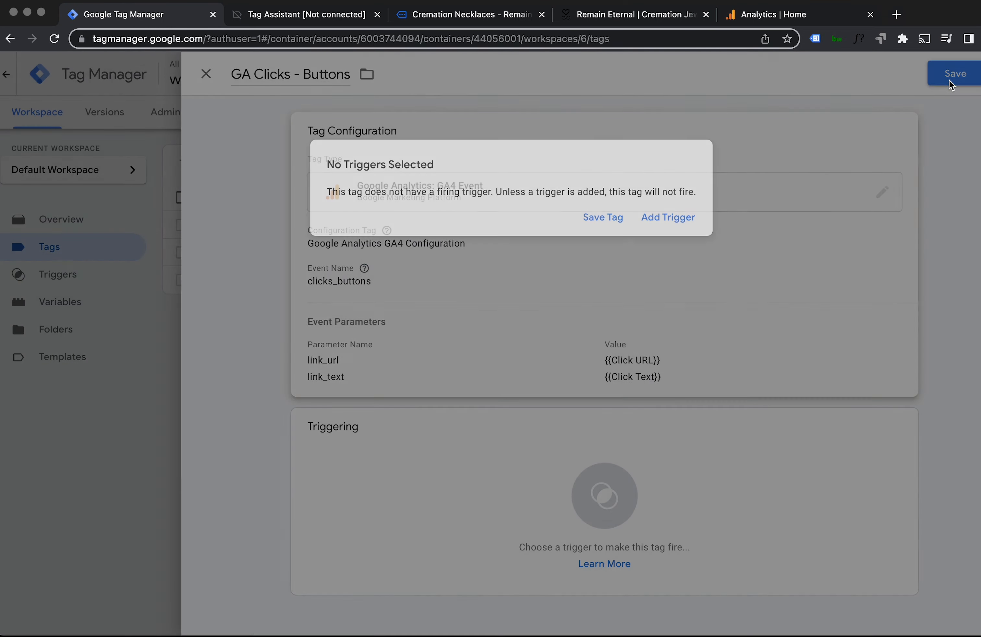
{"action": "left_click", "coordinate": [647, 224]}
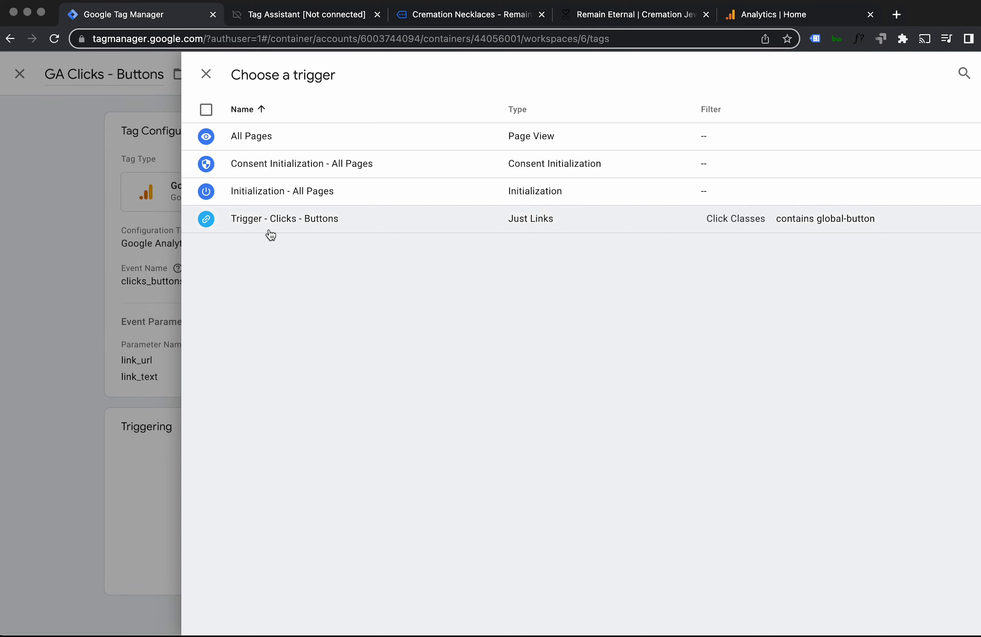
{"action": "left_click", "coordinate": [273, 223]}
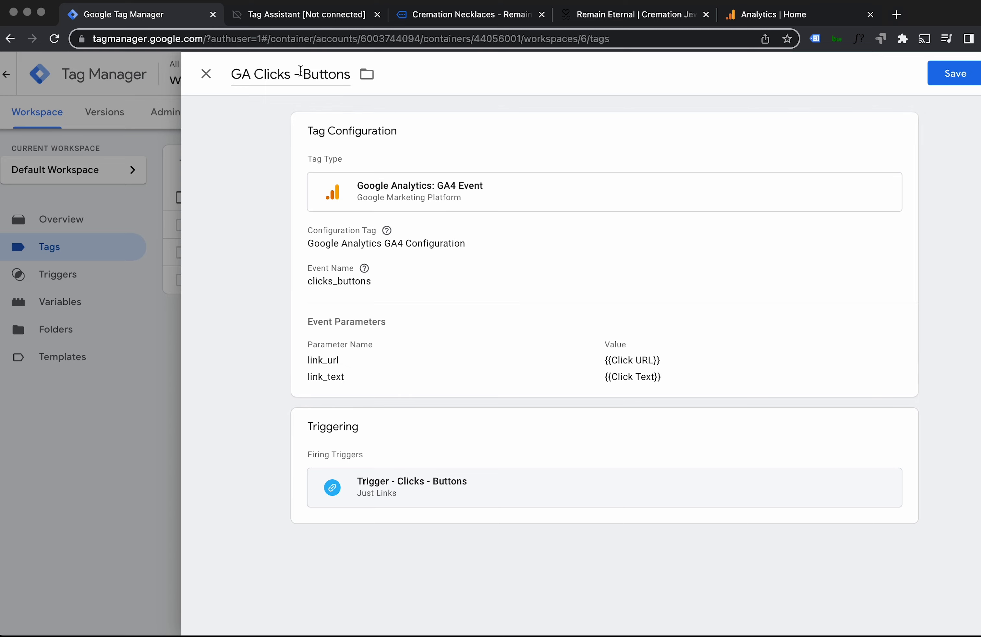
{"action": "left_click", "coordinate": [968, 70]}
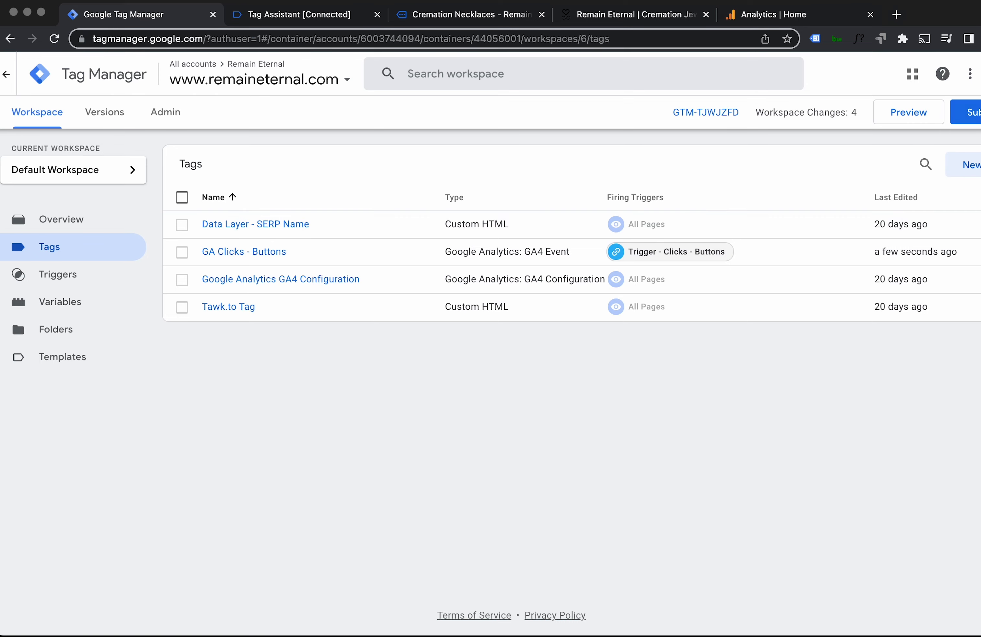
Step: Submit and publish the workspace changes to the Live environment as a version named "button clicks", and close the version summary
{"action": "left_click", "coordinate": [966, 112]}
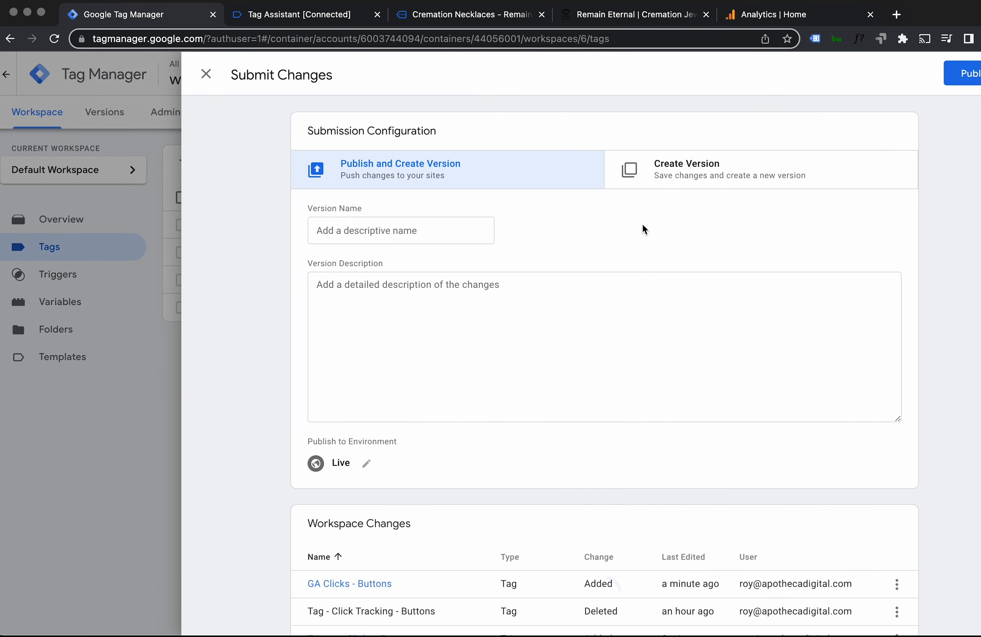
{"action": "left_click", "coordinate": [464, 224]}
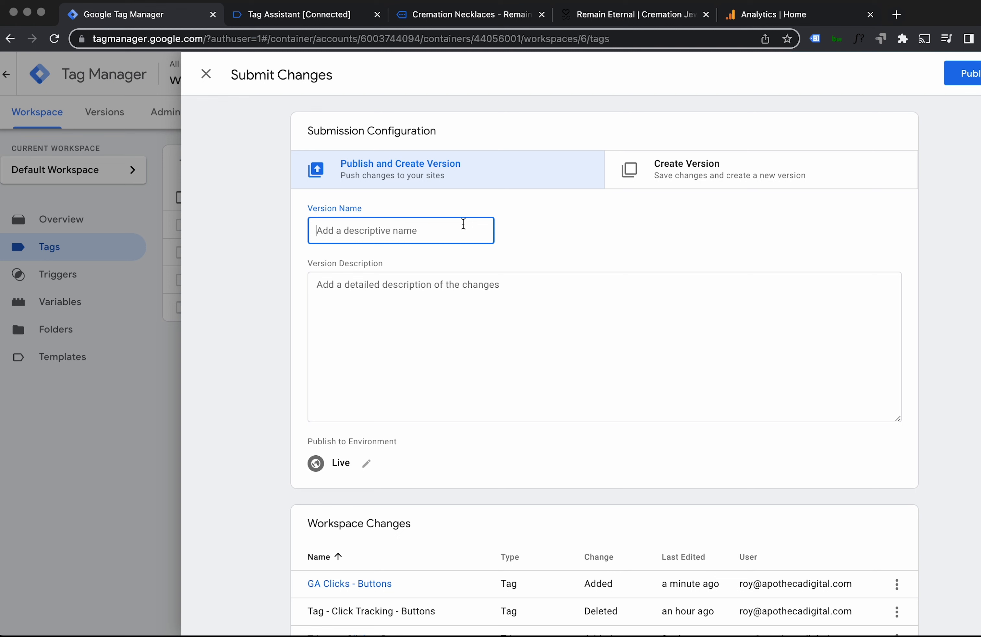
{"action": "type", "text": "button clicks"}
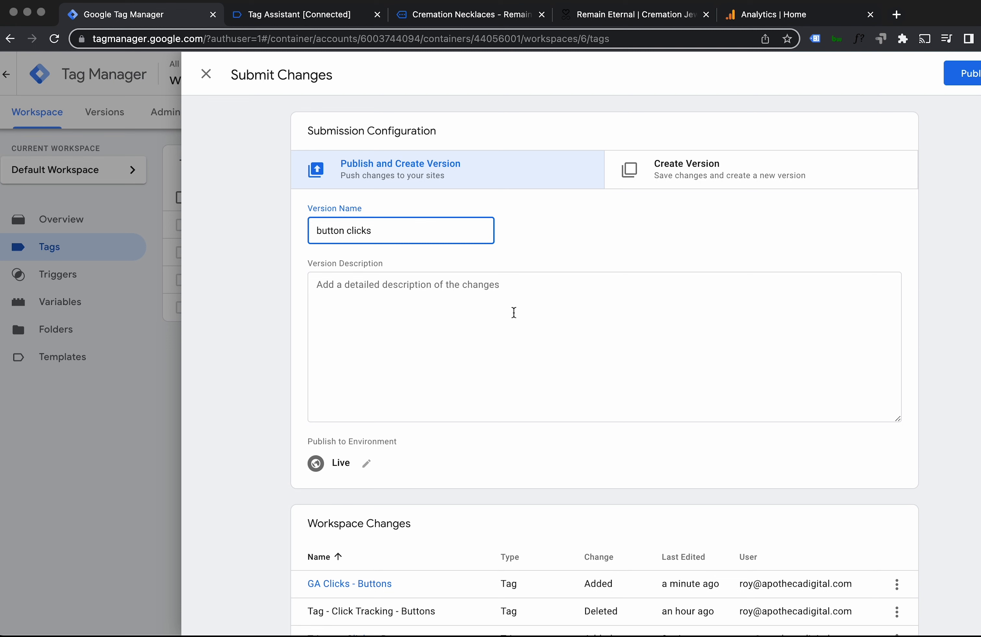
{"action": "left_click", "coordinate": [968, 75]}
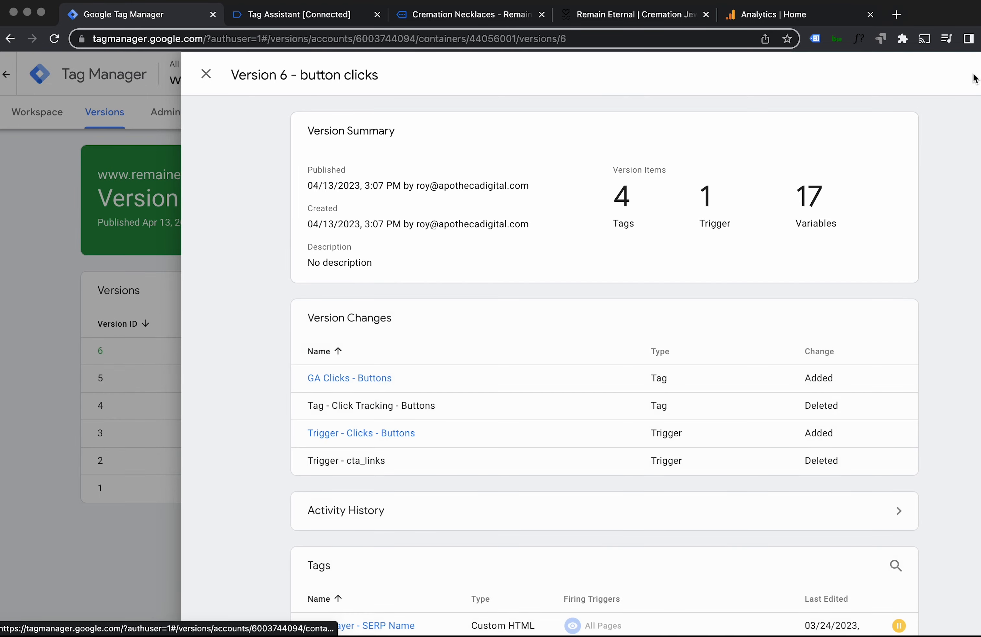
{"action": "left_click", "coordinate": [206, 74]}
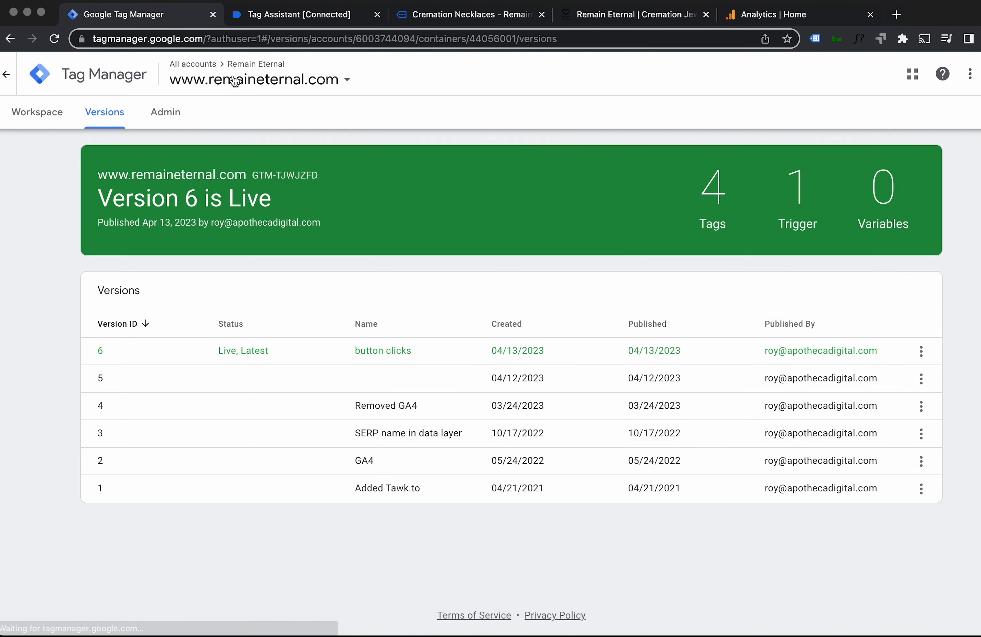
Step: Return to the workspace, start a preview of the container and continue into Tag Assistant's debug session for remaineternal.com
{"action": "left_click", "coordinate": [30, 115]}
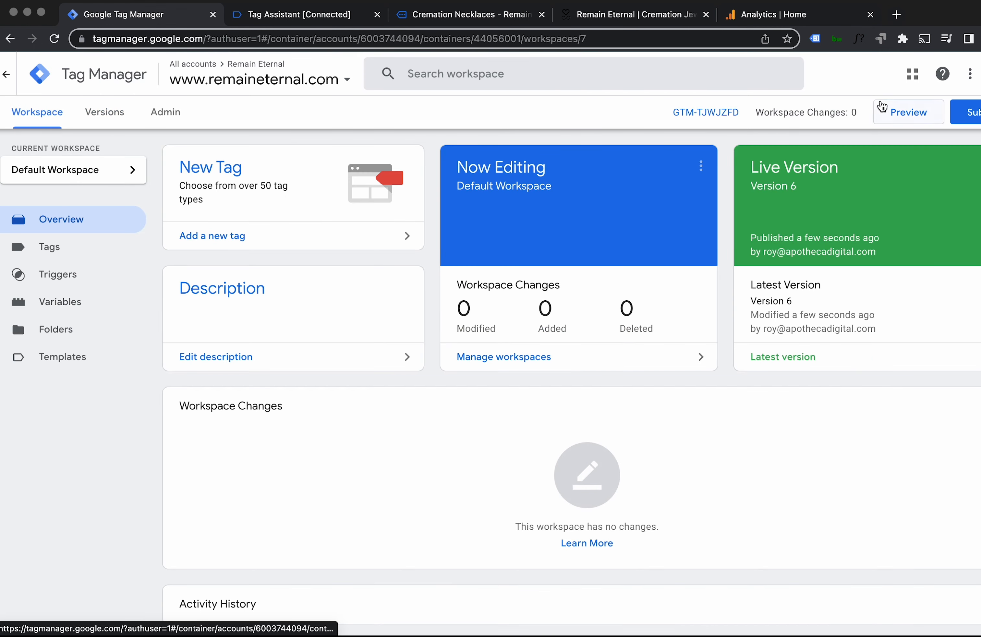
{"action": "left_click", "coordinate": [899, 116]}
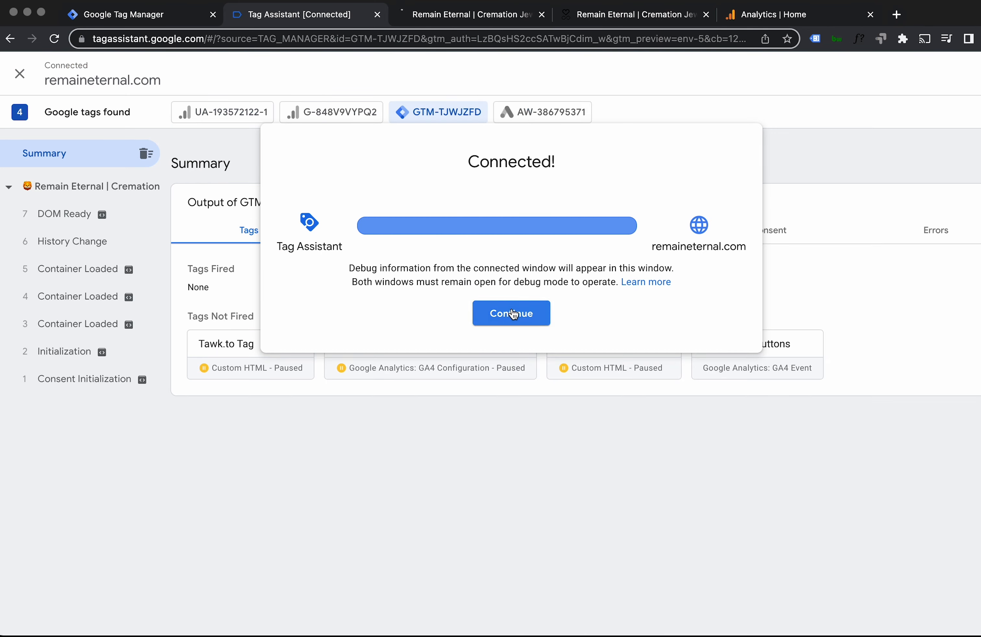
{"action": "left_click", "coordinate": [512, 313]}
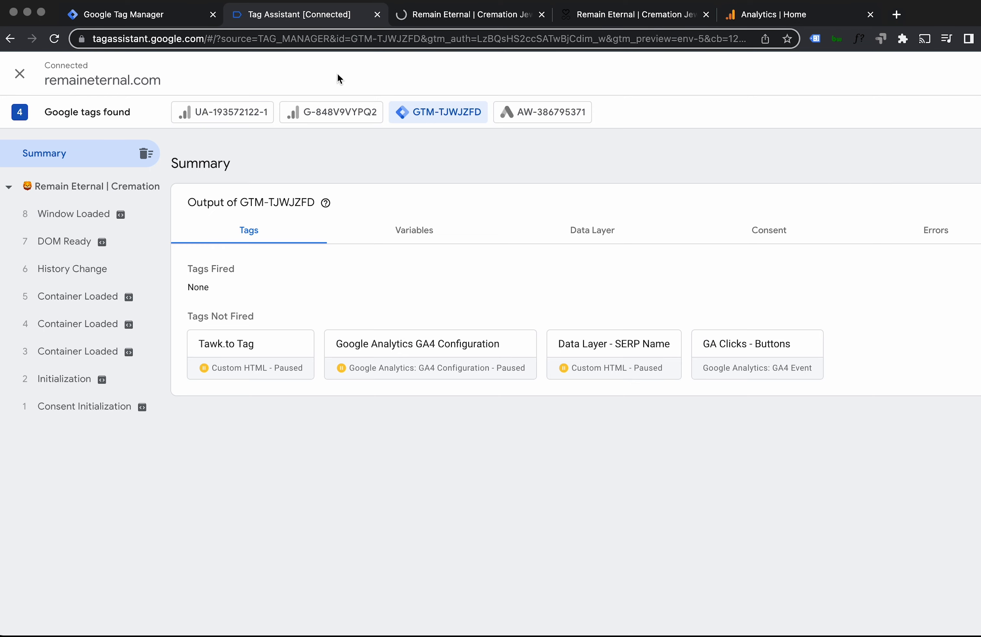
Step: Follow the "CREMATION NECKLACES >" button on the previewed homepage and check the fired tags in Tag Assistant
{"action": "left_click", "coordinate": [468, 17]}
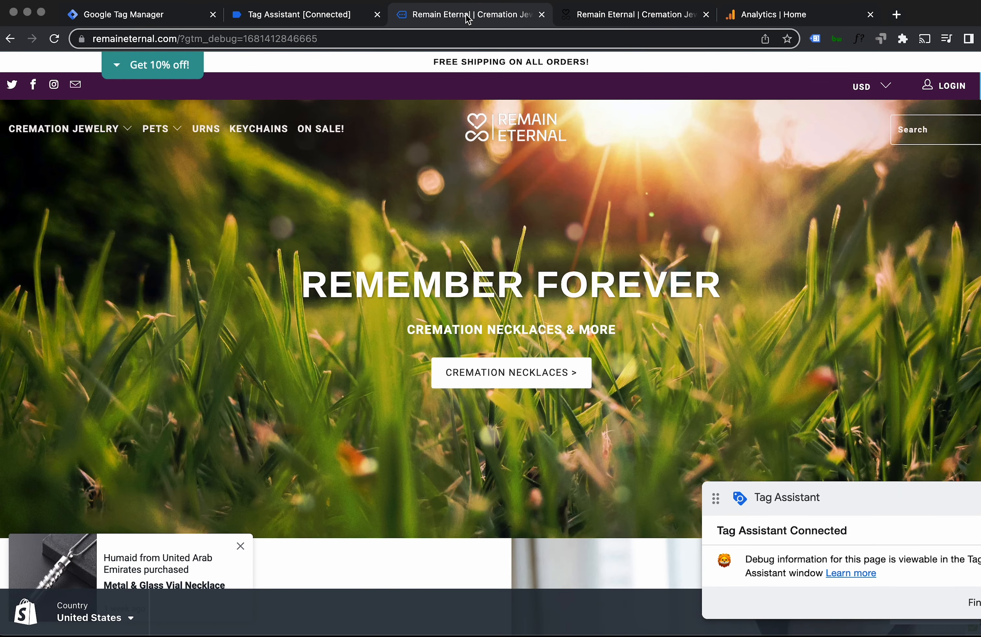
{"action": "left_click", "coordinate": [498, 373]}
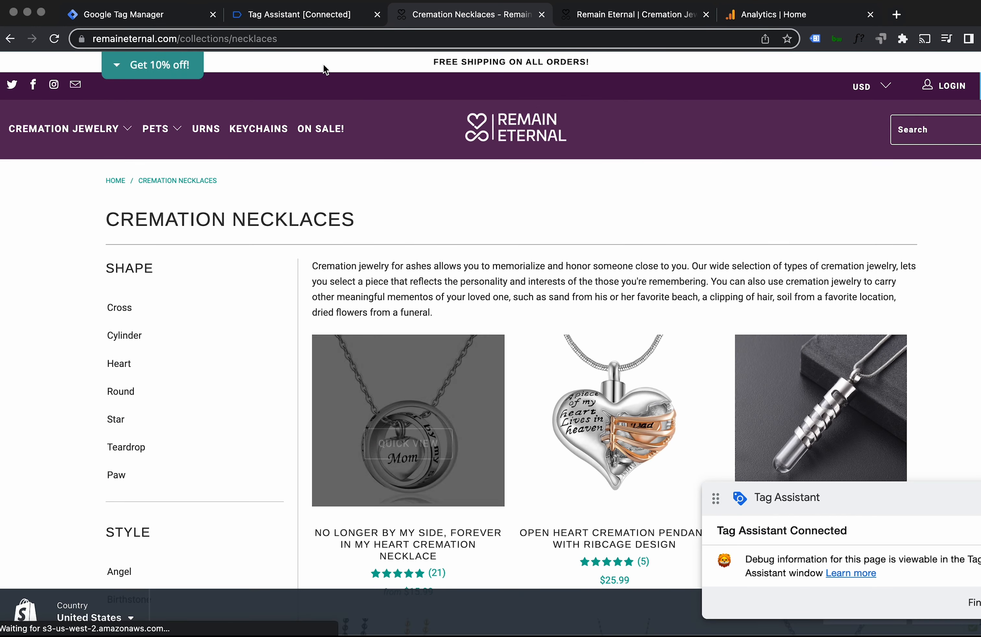
{"action": "left_click", "coordinate": [300, 16]}
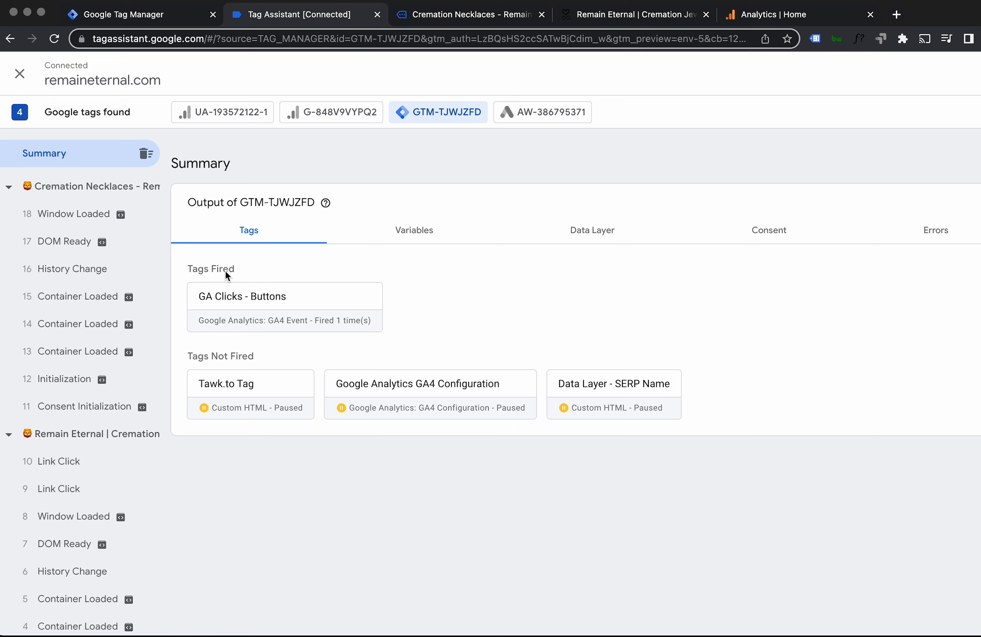
Step: Switch to Google Analytics and open DebugView in the Remain Eternal - GA4 property's admin settings
{"action": "left_click", "coordinate": [755, 18]}
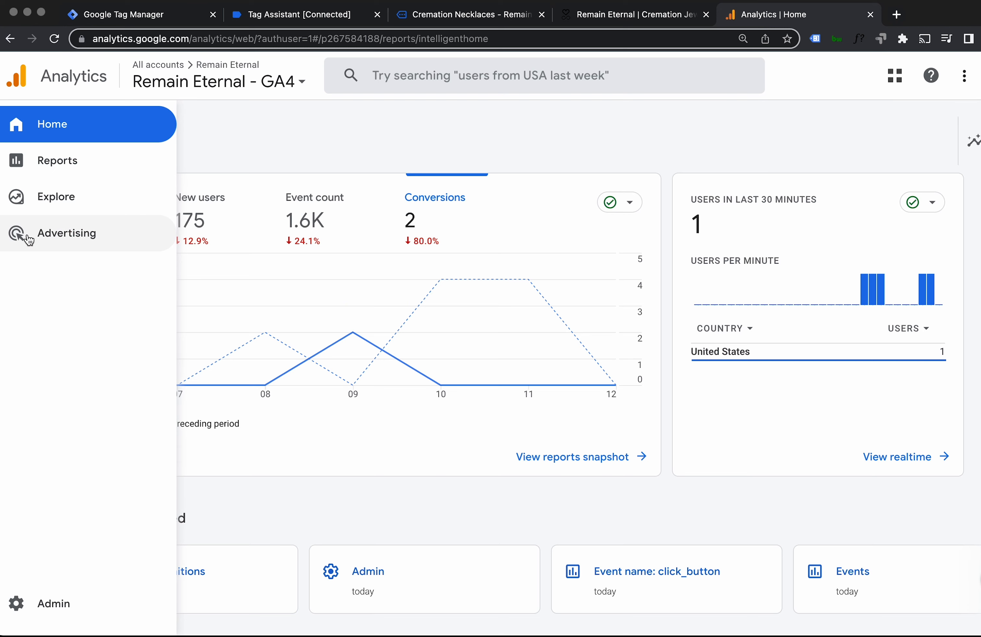
{"action": "left_click", "coordinate": [62, 606]}
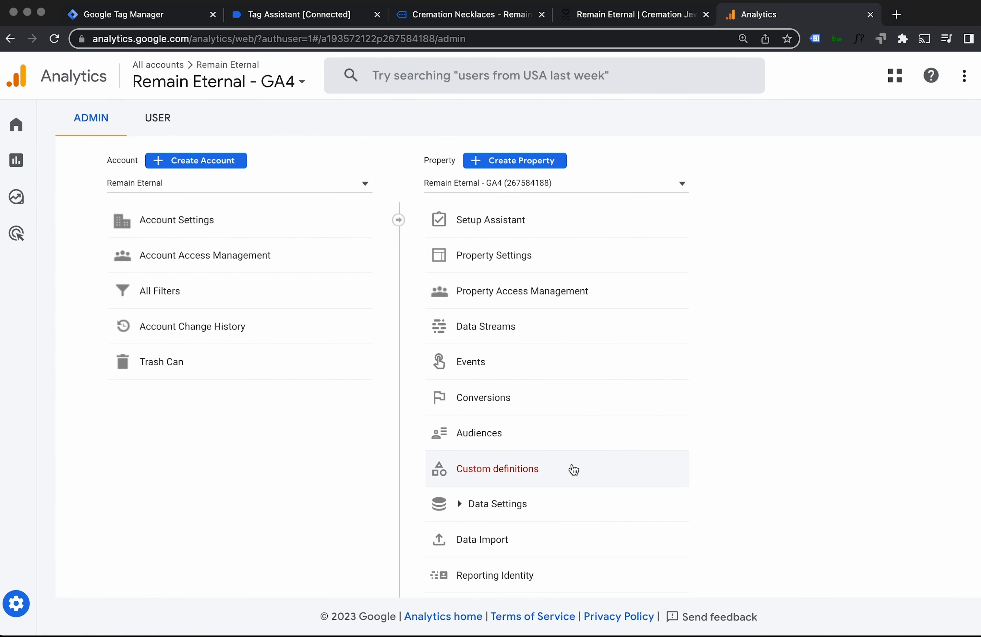
{"action": "scroll", "coordinate": [574, 469], "scroll_direction": "down", "scroll_amount": 6}
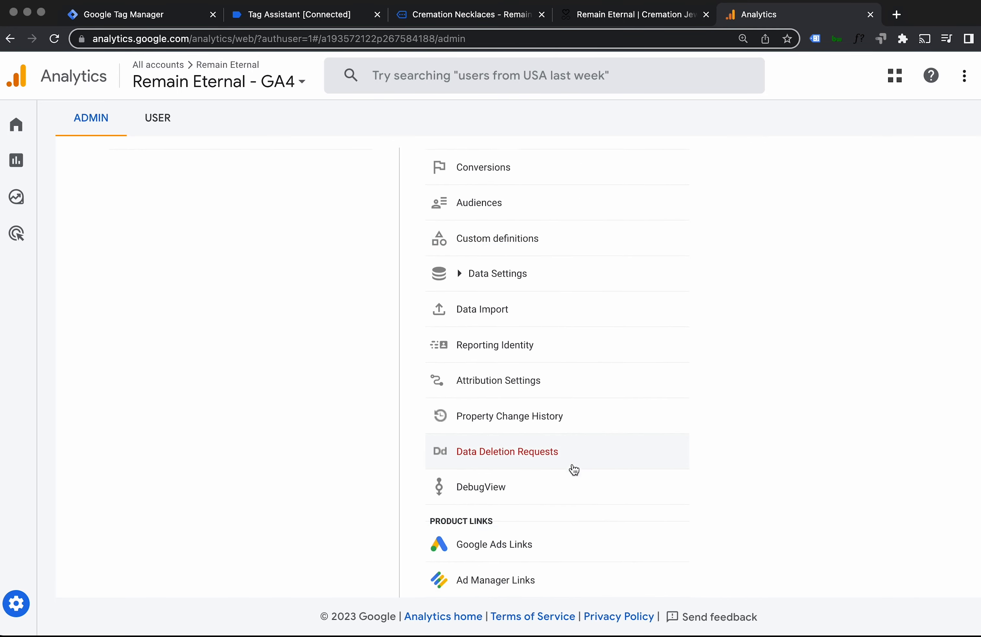
{"action": "left_click", "coordinate": [497, 468]}
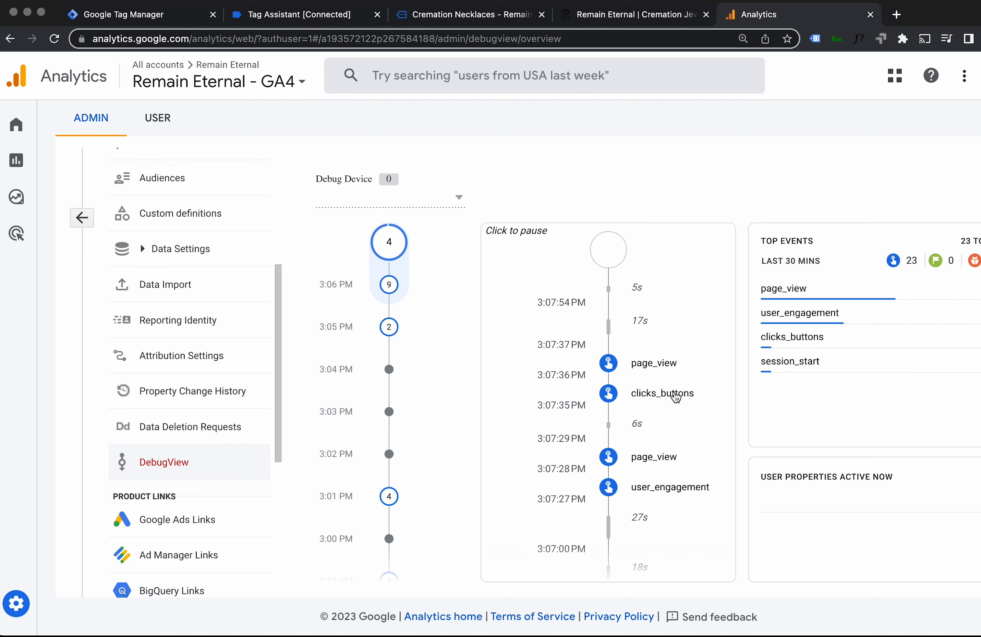
Step: Inspect the link_text and link_url parameters of the clicks_buttons event in DebugView
{"action": "left_click", "coordinate": [674, 395]}
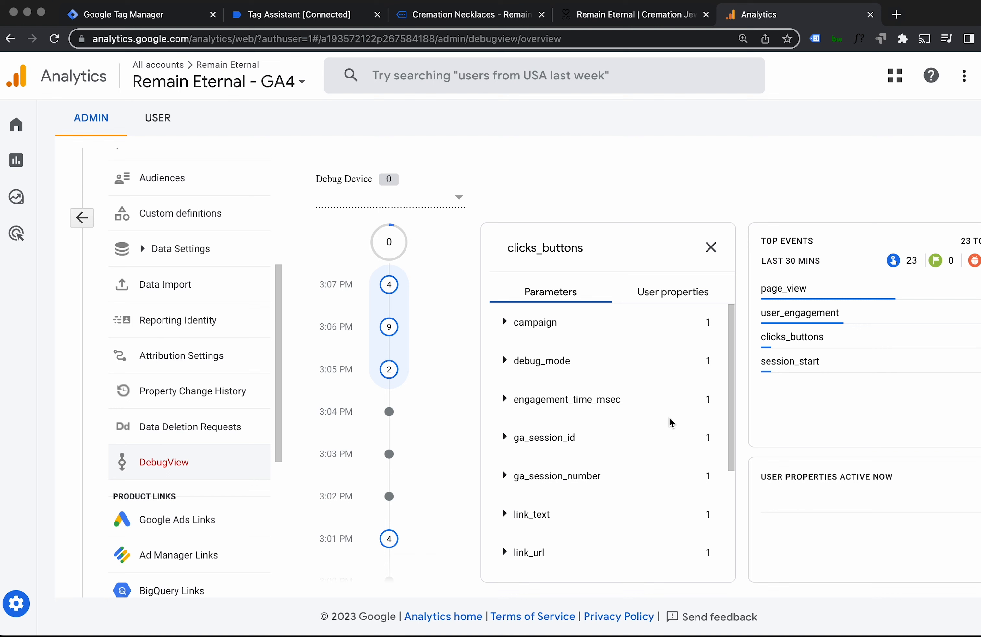
{"action": "scroll", "coordinate": [671, 414], "scroll_direction": "down", "scroll_amount": 3}
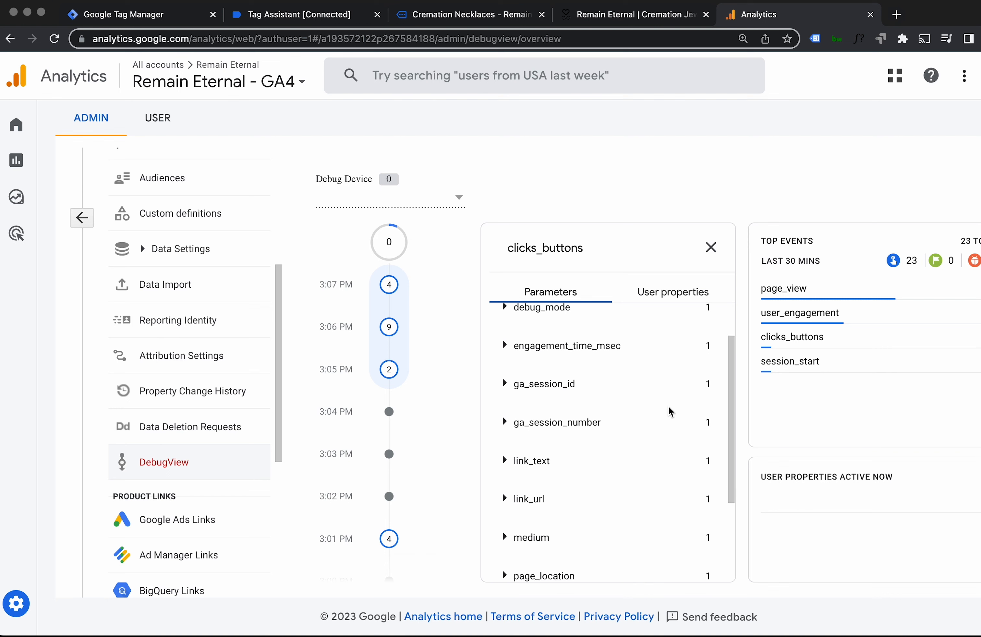
{"action": "left_click", "coordinate": [505, 405]}
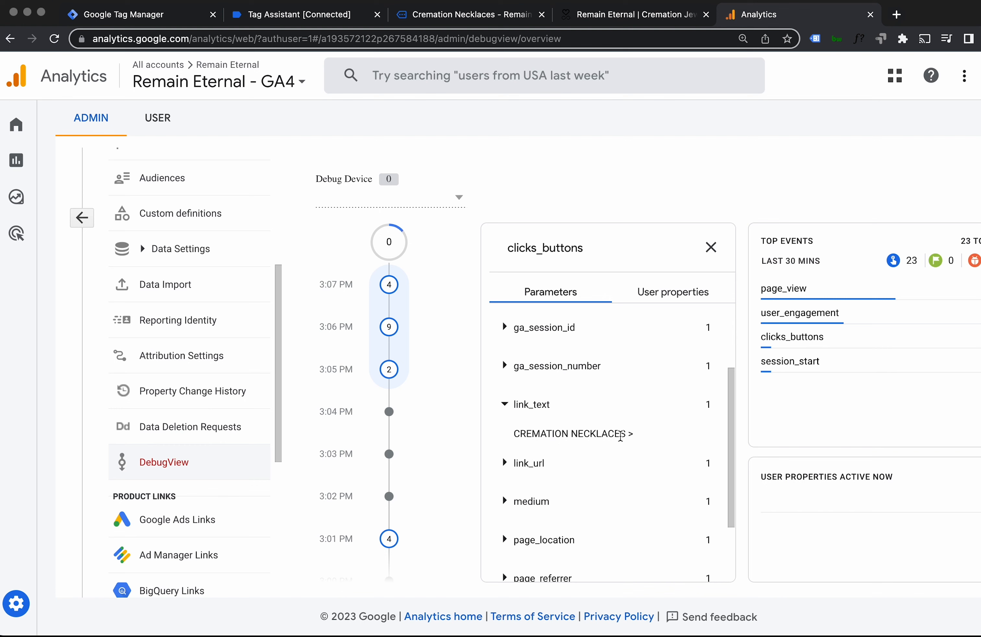
{"action": "left_click", "coordinate": [514, 466]}
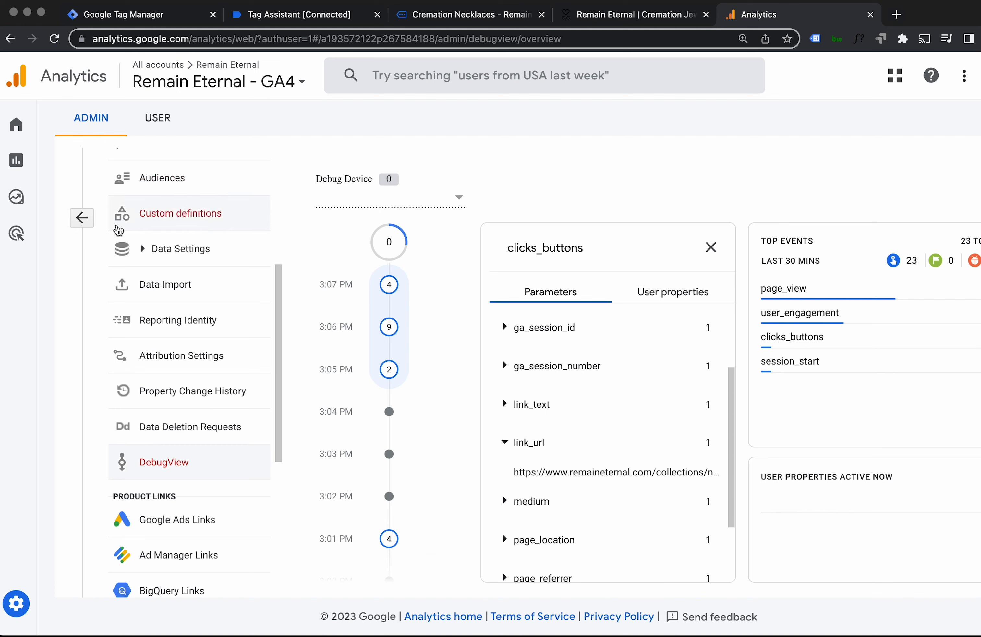
Step: Leave DebugView and open the Engagement events report to examine its table of event names
{"action": "left_click", "coordinate": [82, 218]}
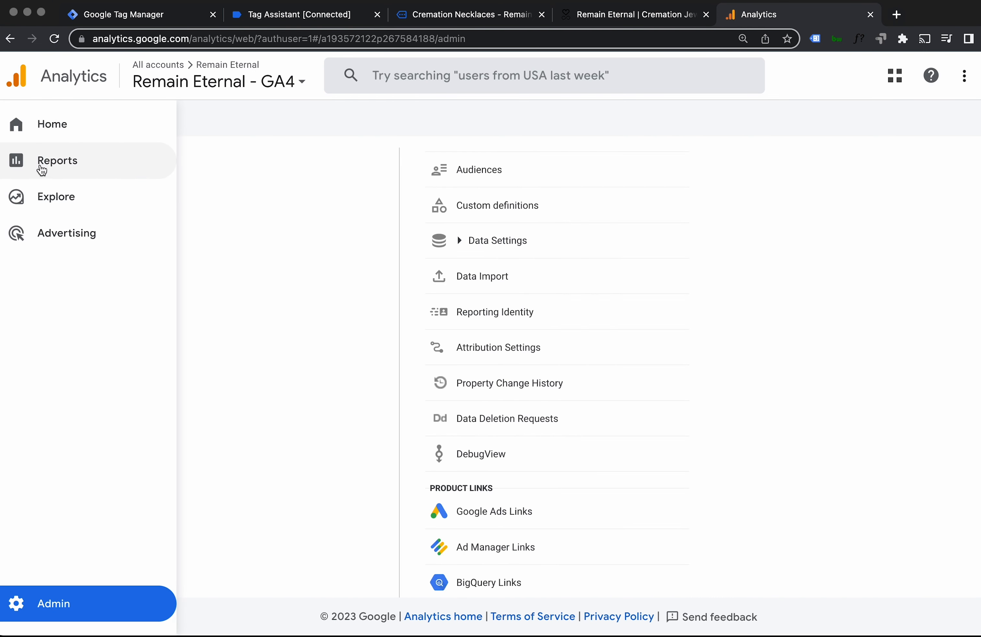
{"action": "left_click", "coordinate": [23, 162]}
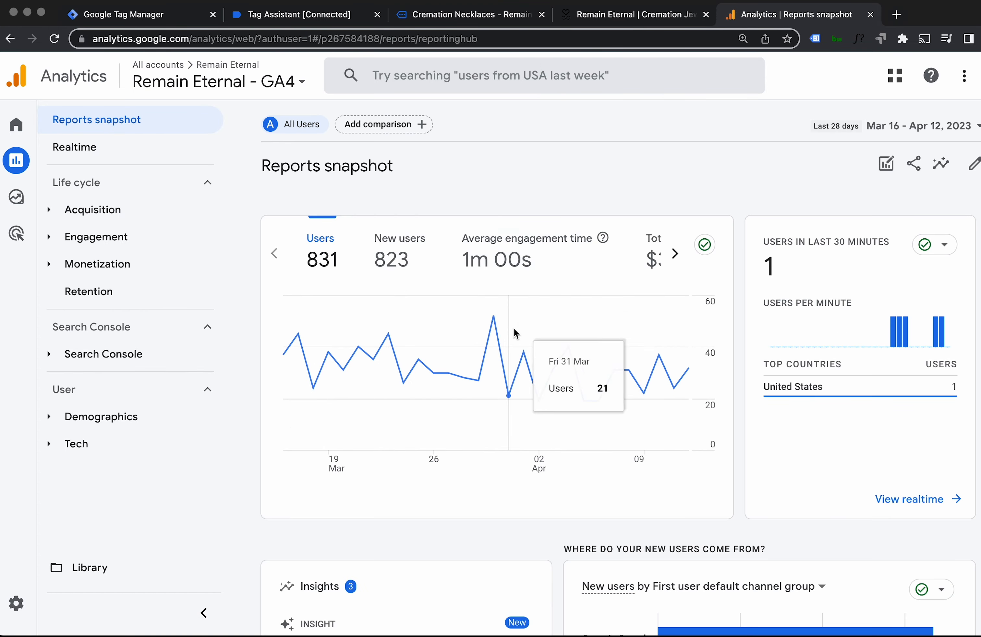
{"action": "left_click", "coordinate": [52, 242]}
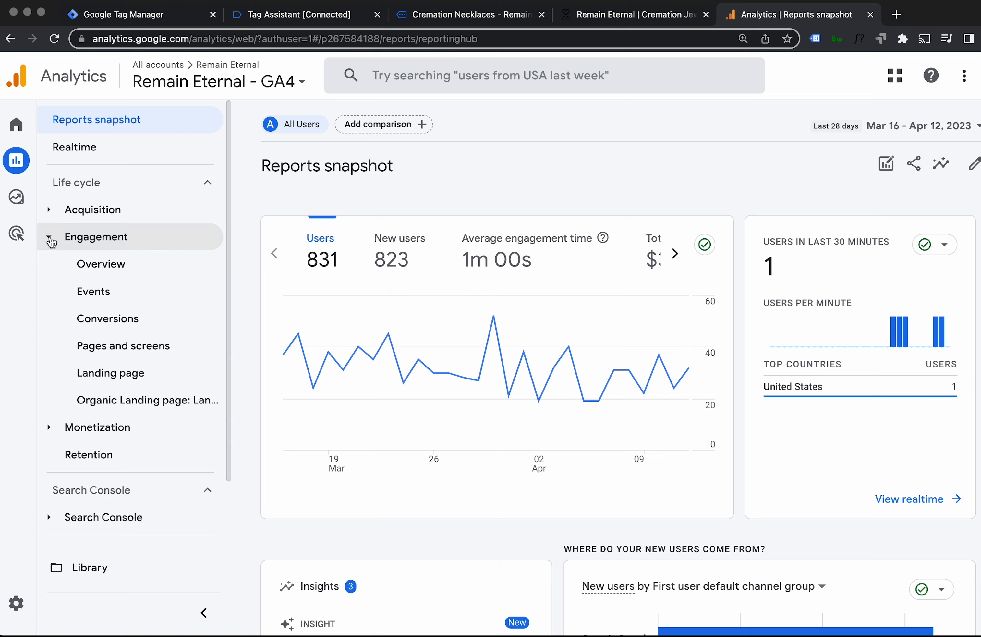
{"action": "left_click", "coordinate": [110, 296]}
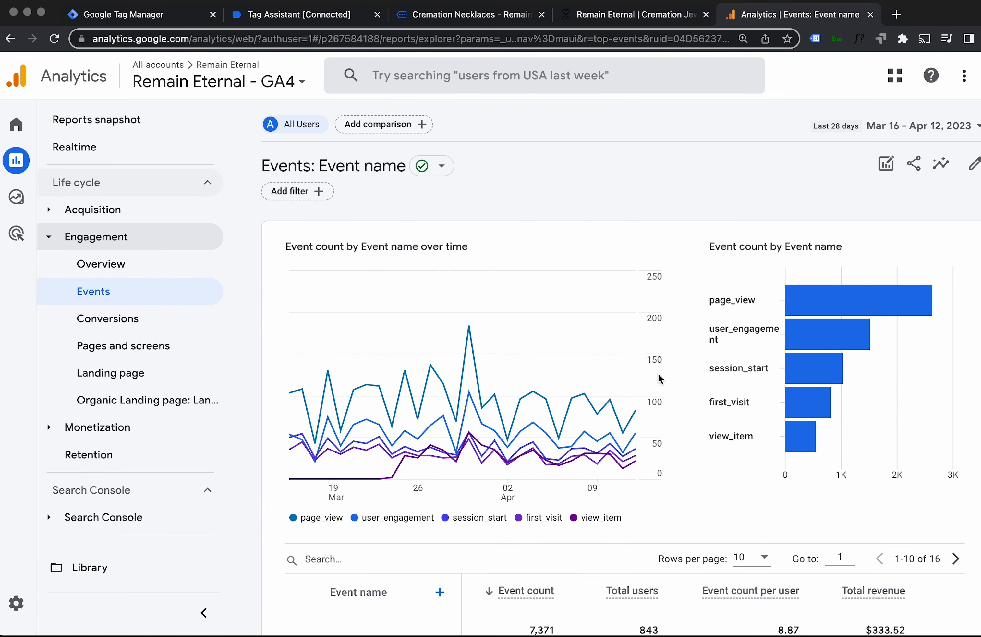
{"action": "scroll", "coordinate": [658, 375], "scroll_direction": "down", "scroll_amount": 2}
{"action": "scroll", "coordinate": [658, 375], "scroll_direction": "down", "scroll_amount": 3}
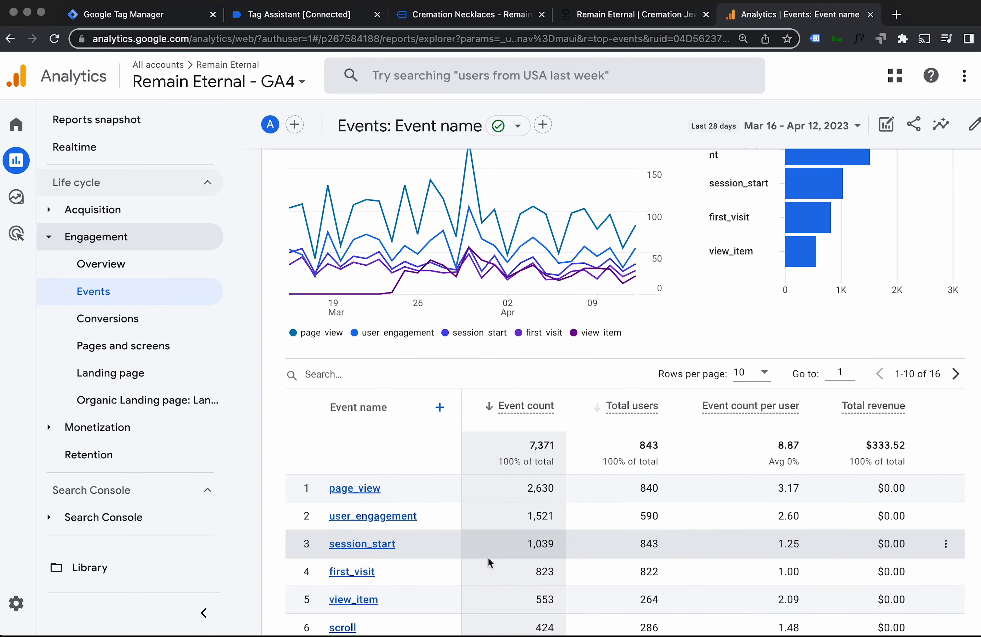
Step: Open the page_view event's detail report and look through its cards for event parameter data
{"action": "left_click", "coordinate": [356, 489]}
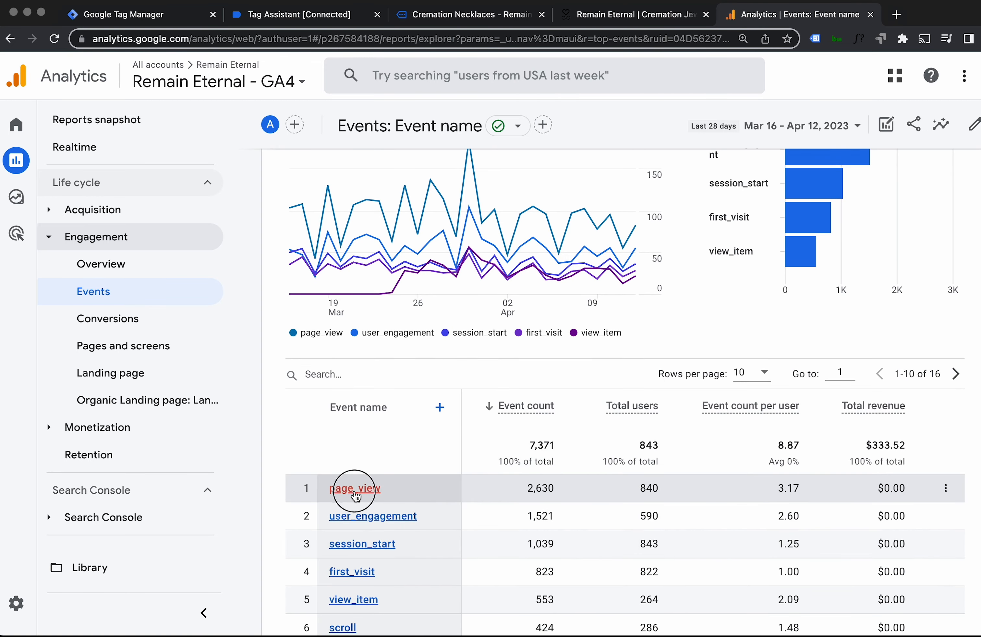
{"action": "scroll", "coordinate": [590, 531], "scroll_direction": "down", "scroll_amount": 10}
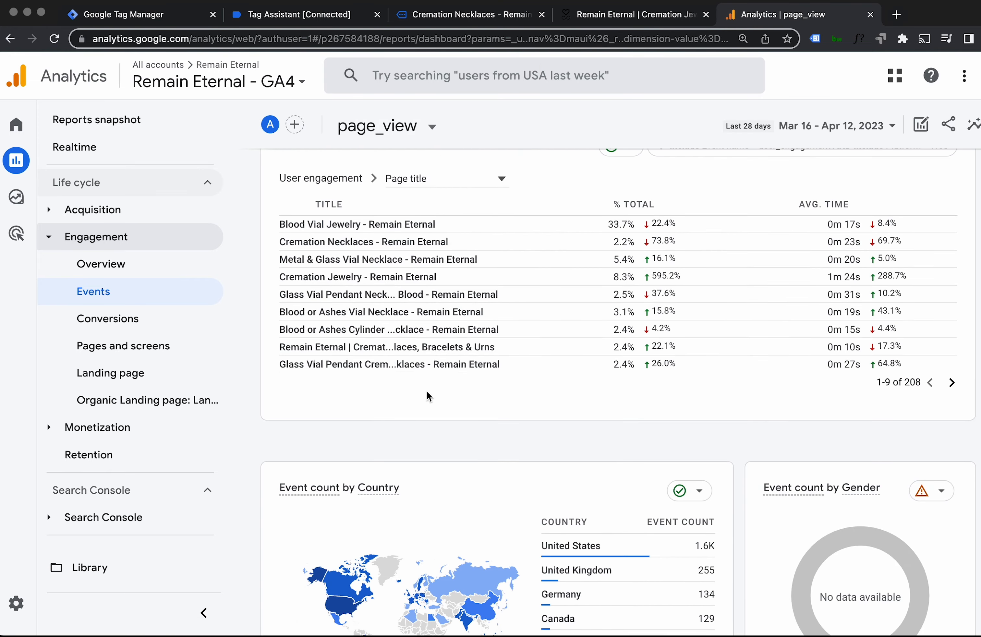
{"action": "scroll", "coordinate": [557, 490], "scroll_direction": "down", "scroll_amount": 12}
{"action": "scroll", "coordinate": [557, 488], "scroll_direction": "down", "scroll_amount": 1}
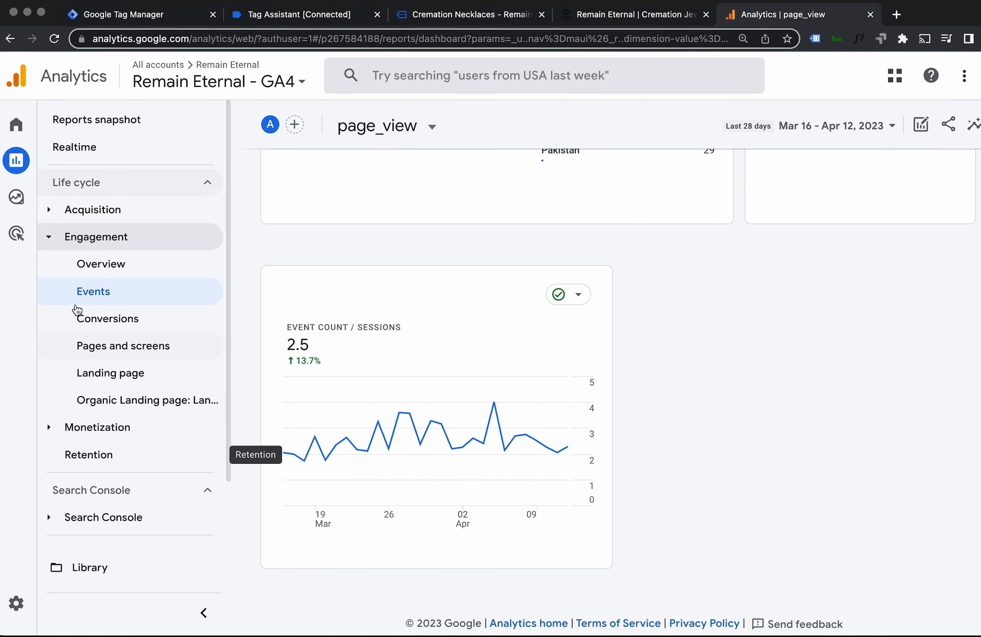
Step: Open the custom definitions in the Remain Eternal - GA4 property's admin settings
{"action": "mouse_move", "coordinate": [20, 305]}
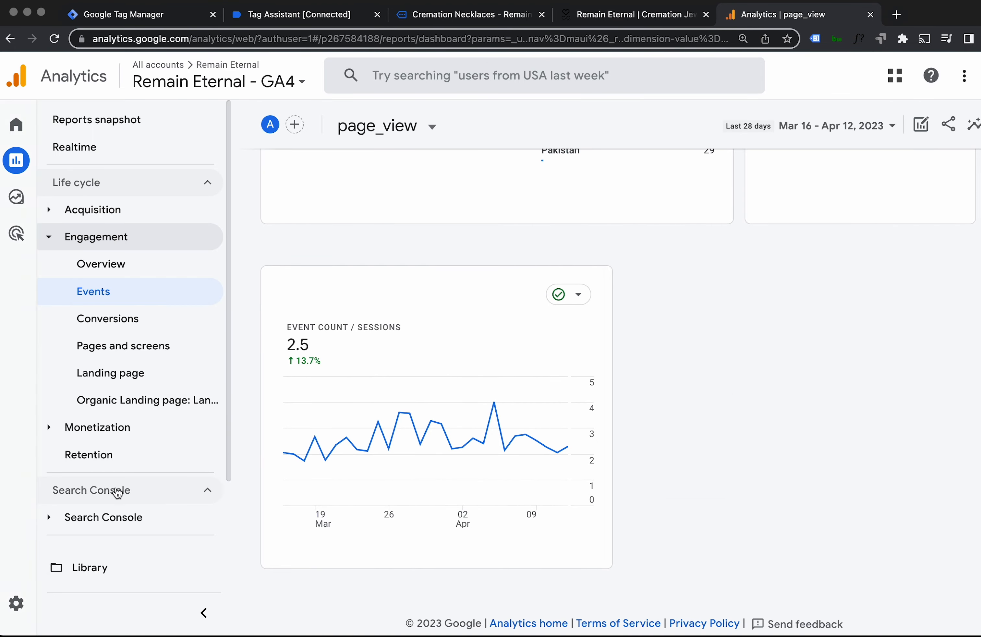
{"action": "left_click", "coordinate": [19, 604]}
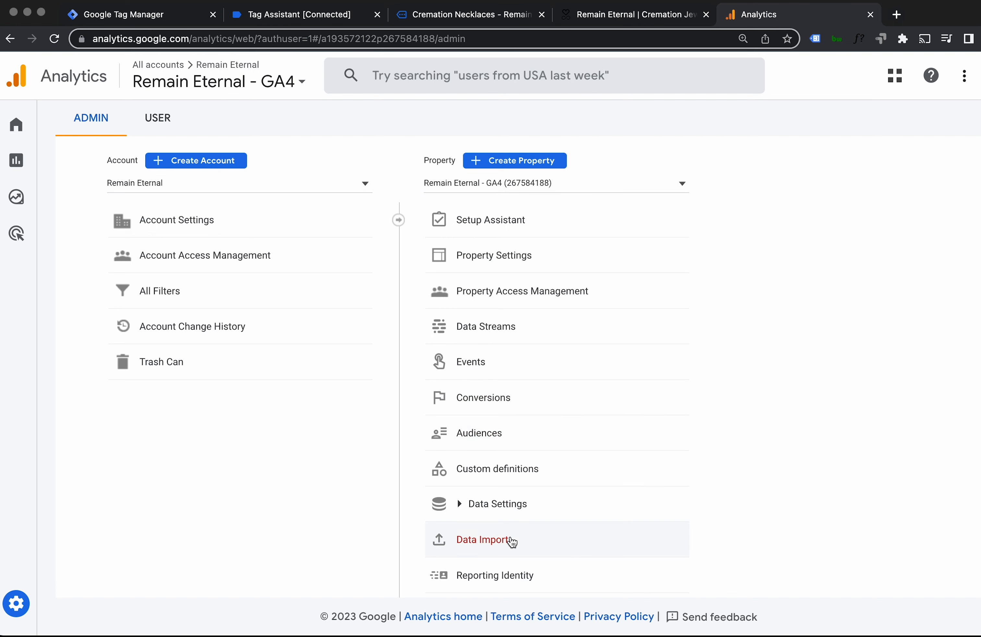
{"action": "scroll", "coordinate": [586, 533], "scroll_direction": "down", "scroll_amount": 3}
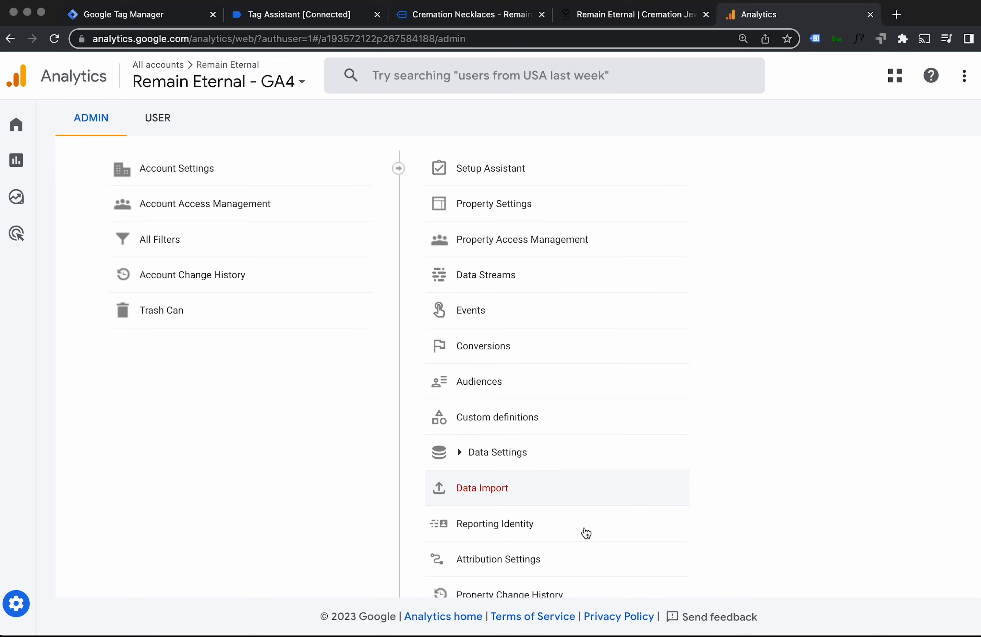
{"action": "scroll", "coordinate": [587, 533], "scroll_direction": "down", "scroll_amount": 2}
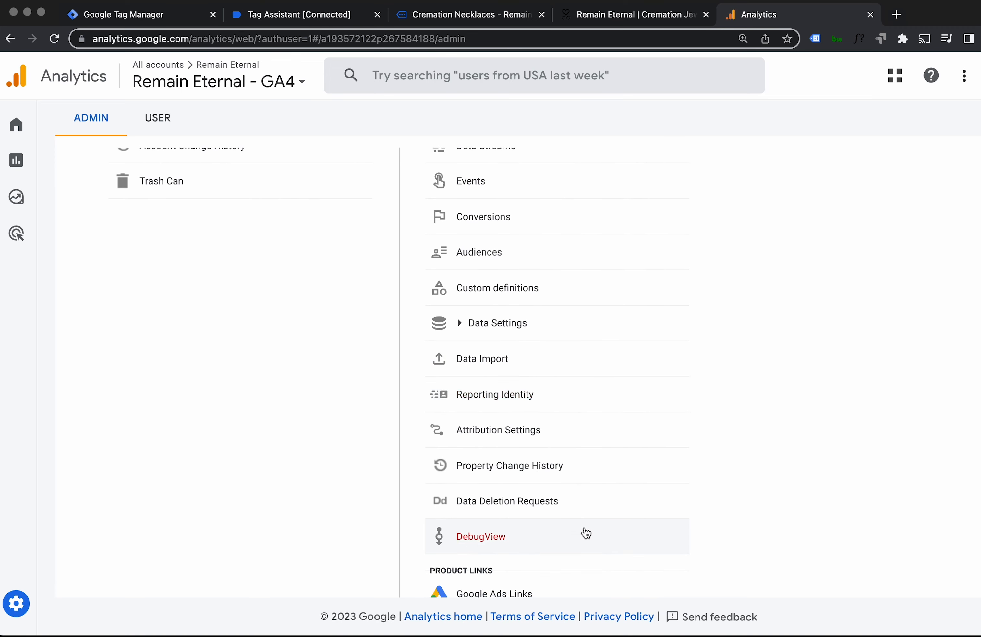
{"action": "scroll", "coordinate": [586, 533], "scroll_direction": "up", "scroll_amount": 2}
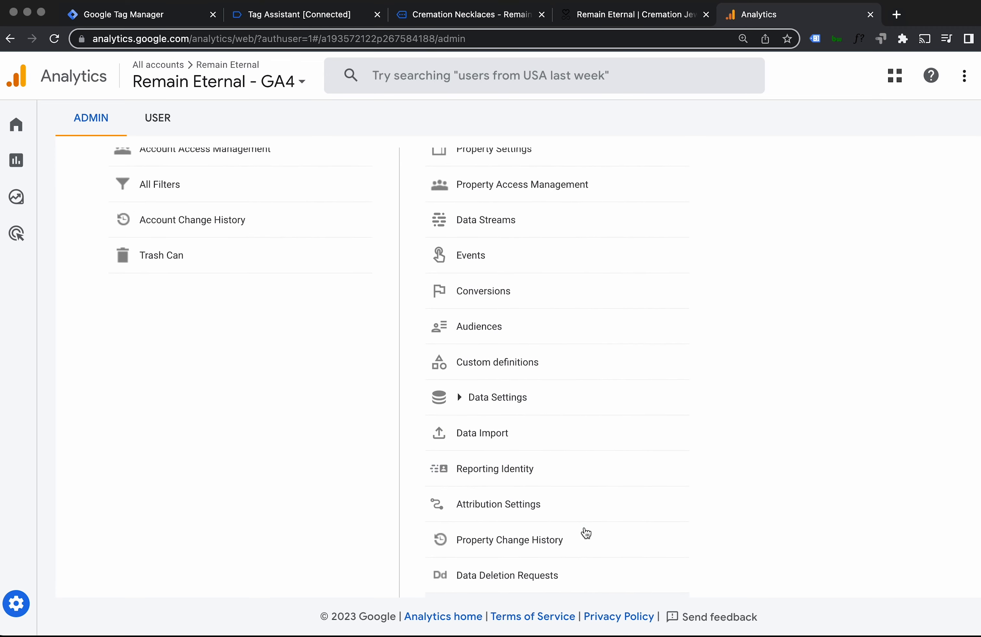
{"action": "left_click", "coordinate": [505, 380]}
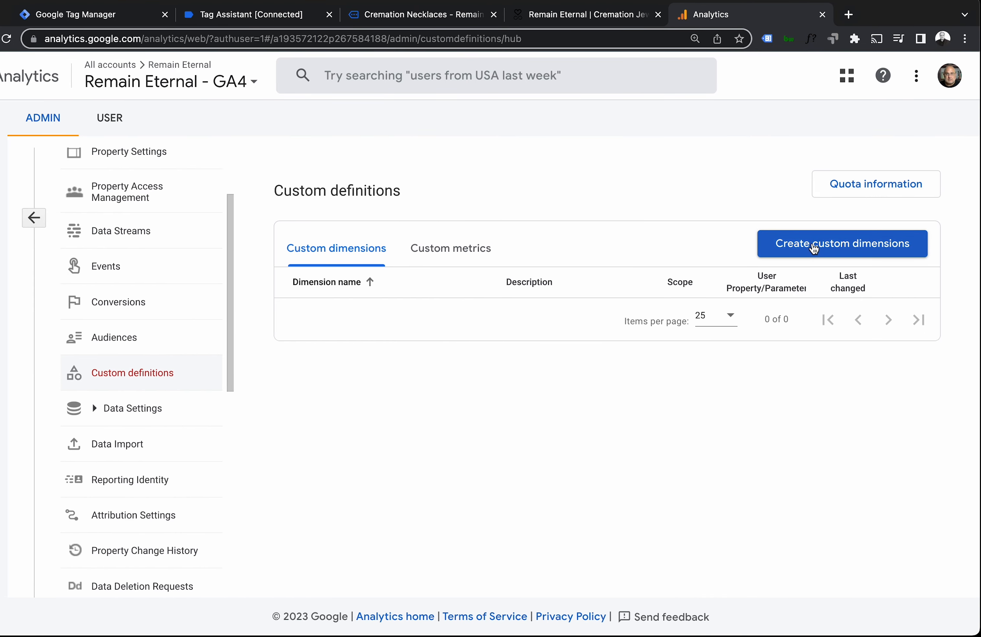
Step: Start a new event-scoped custom dimension named "Link Text (CD)" and set its event parameter to link_text
{"action": "left_click", "coordinate": [813, 249]}
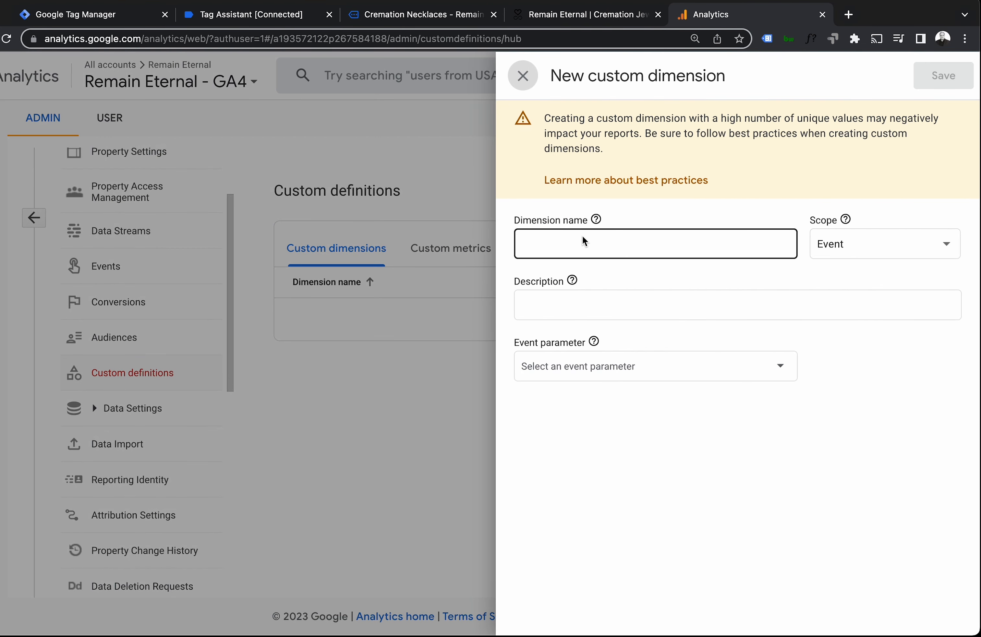
{"action": "left_click", "coordinate": [586, 242]}
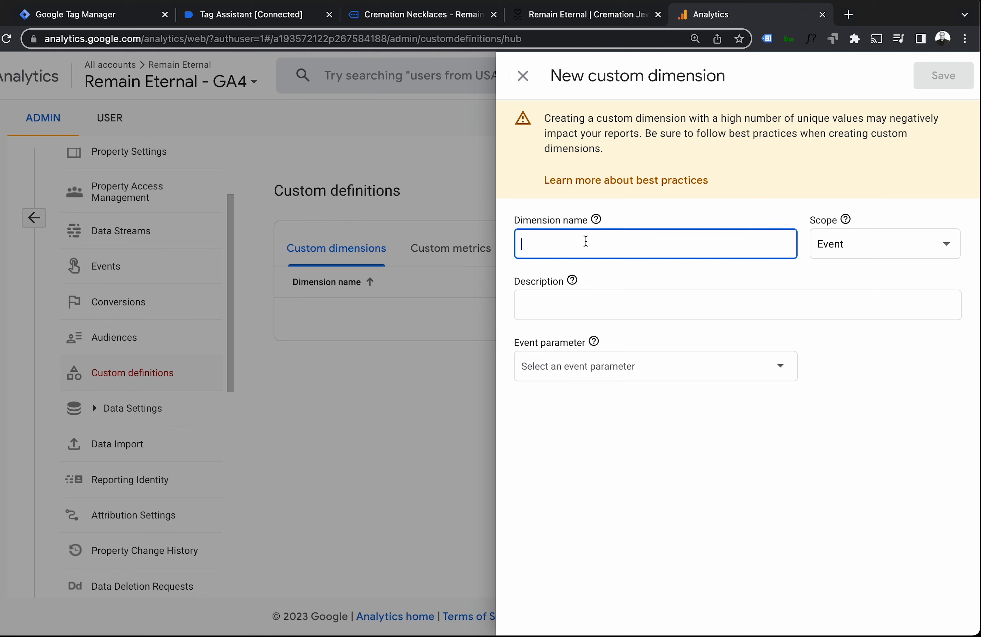
{"action": "type", "text": "Link Text (CD"}
{"action": "left_click", "coordinate": [621, 369]}
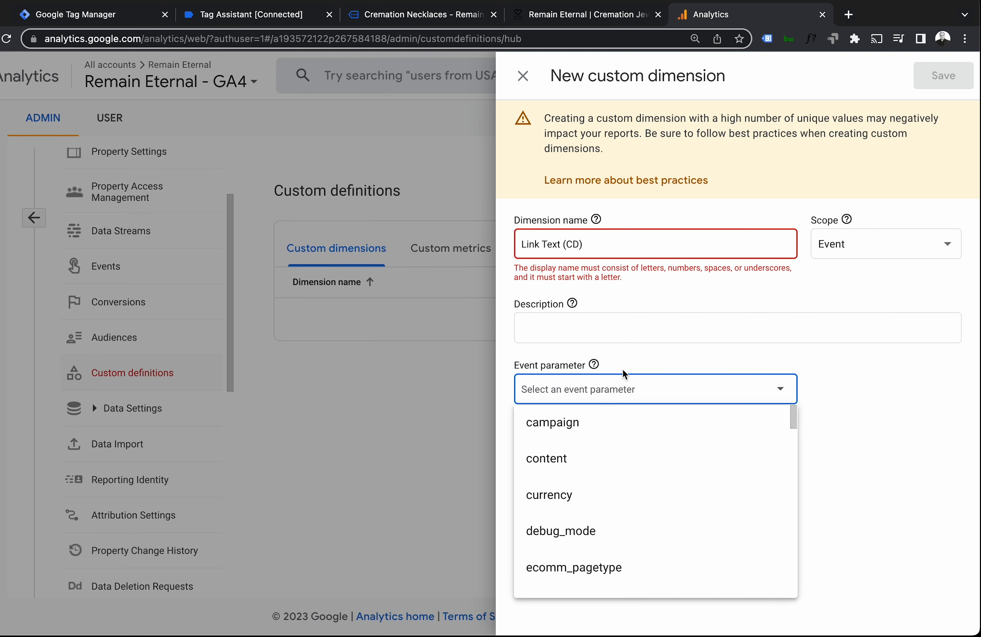
{"action": "type", "text": "link"}
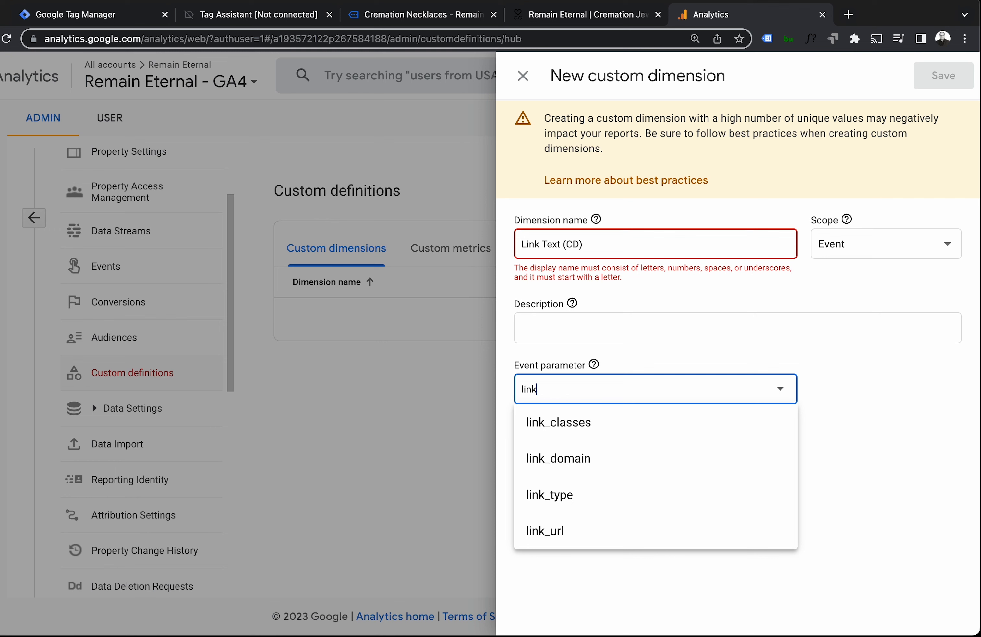
{"action": "type", "text": "_text"}
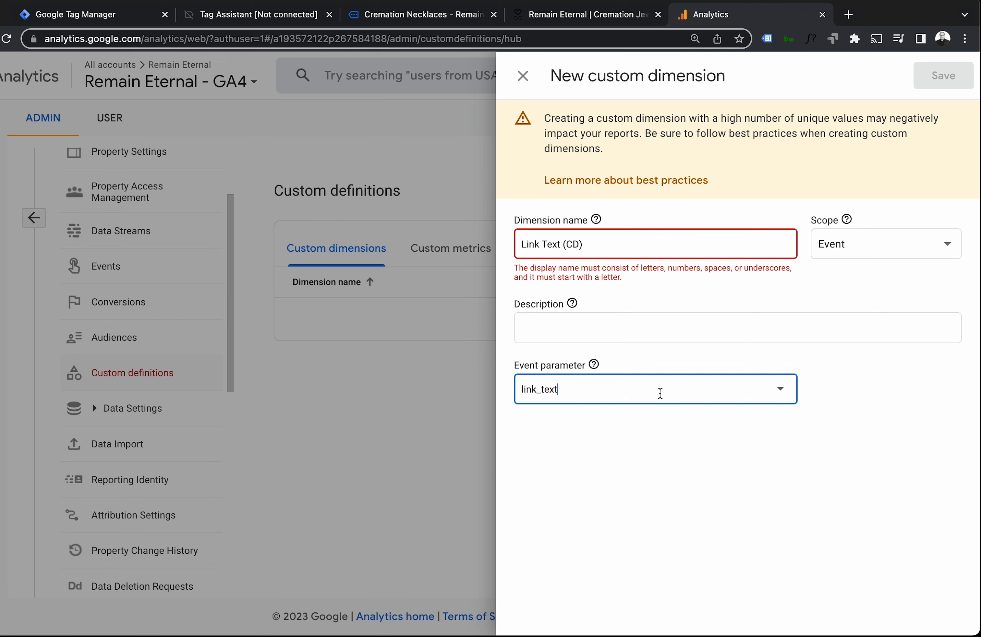
Step: Switch to Google Tag Manager and check the event parameter names in the GA Clicks - Buttons tag
{"action": "left_click", "coordinate": [114, 19]}
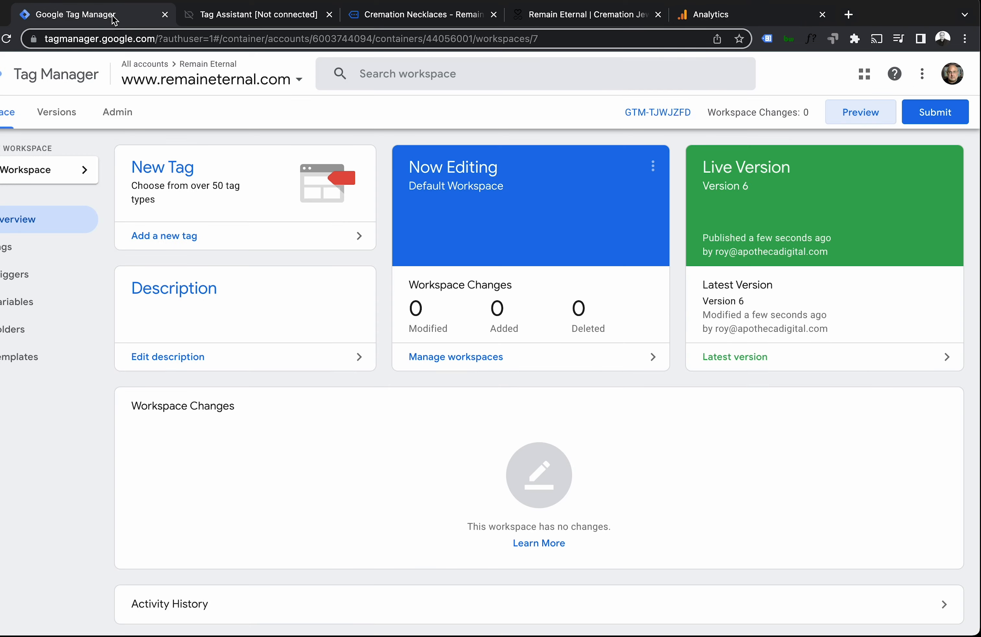
{"action": "left_click", "coordinate": [18, 254]}
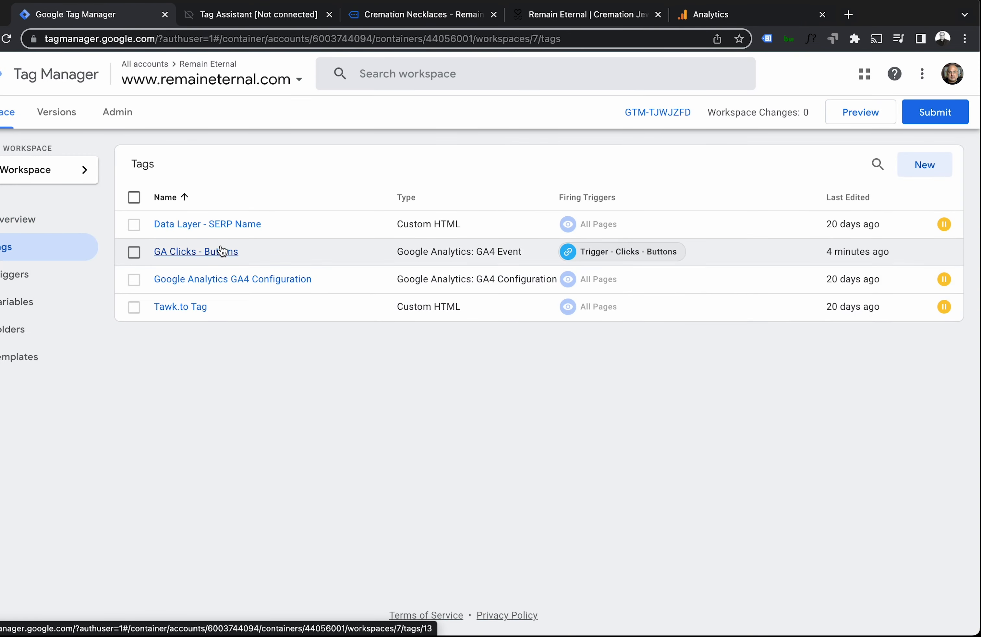
{"action": "left_click", "coordinate": [217, 258]}
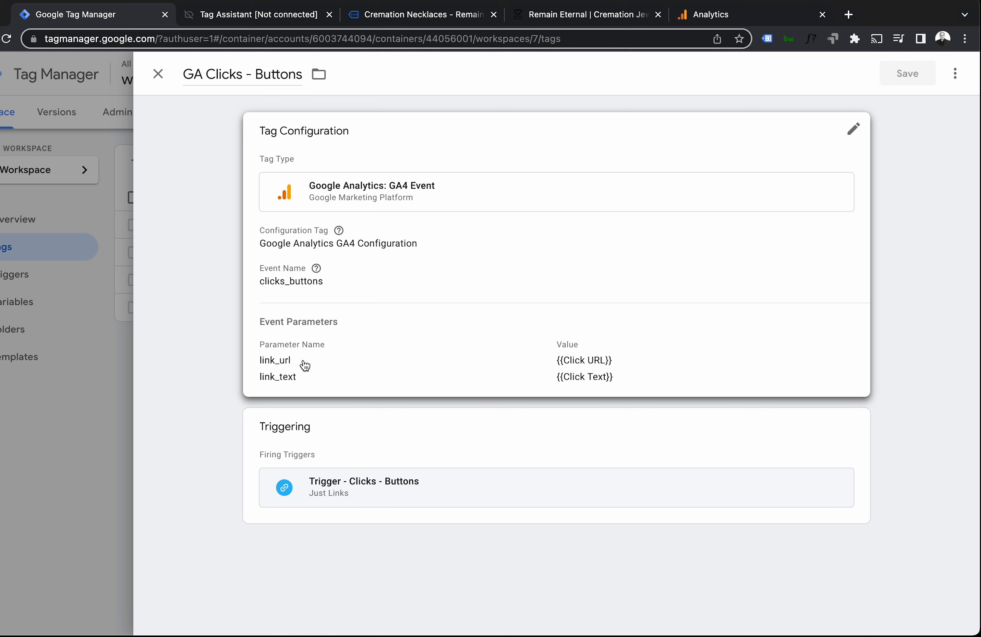
{"action": "left_click", "coordinate": [270, 360]}
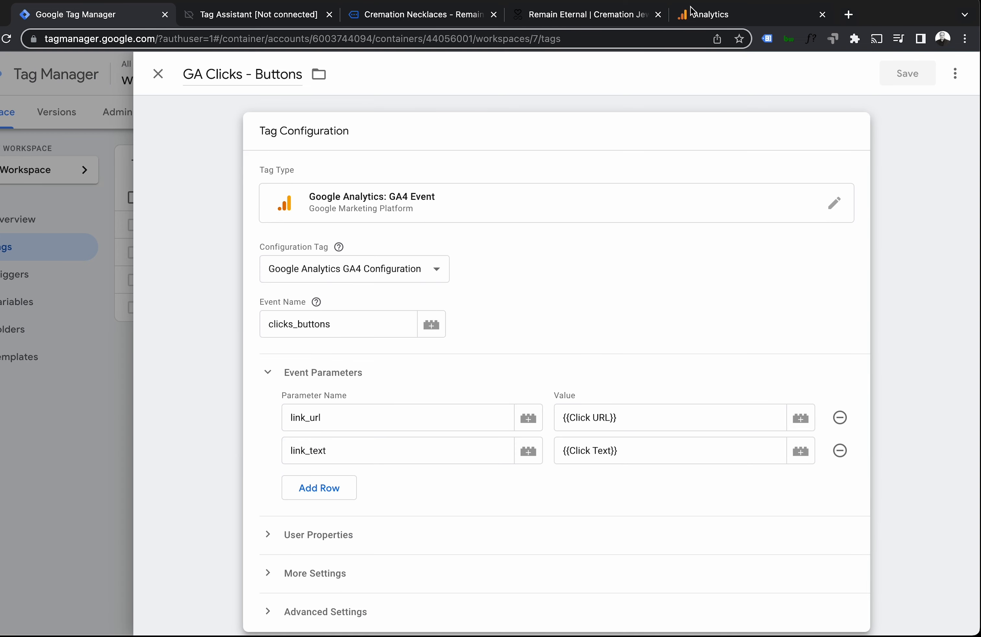
Step: Return to Google Analytics, change the new dimension's name to "Link Text custom dimension" and save it
{"action": "left_click", "coordinate": [716, 14]}
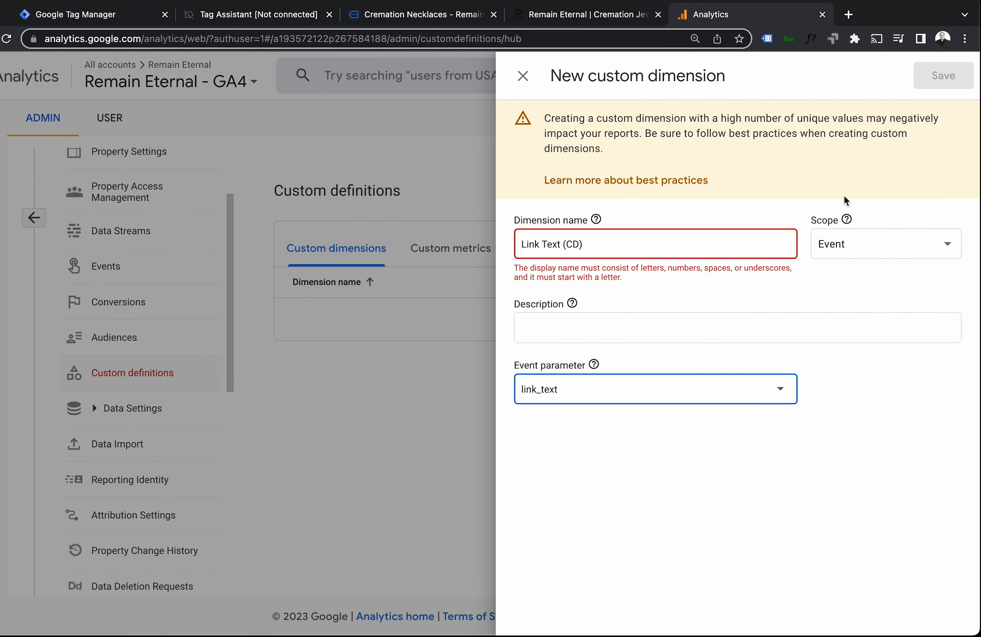
{"action": "left_click", "coordinate": [695, 249]}
{"action": "left_click_drag", "start_coordinate": [584, 245], "coordinate": [560, 245]}
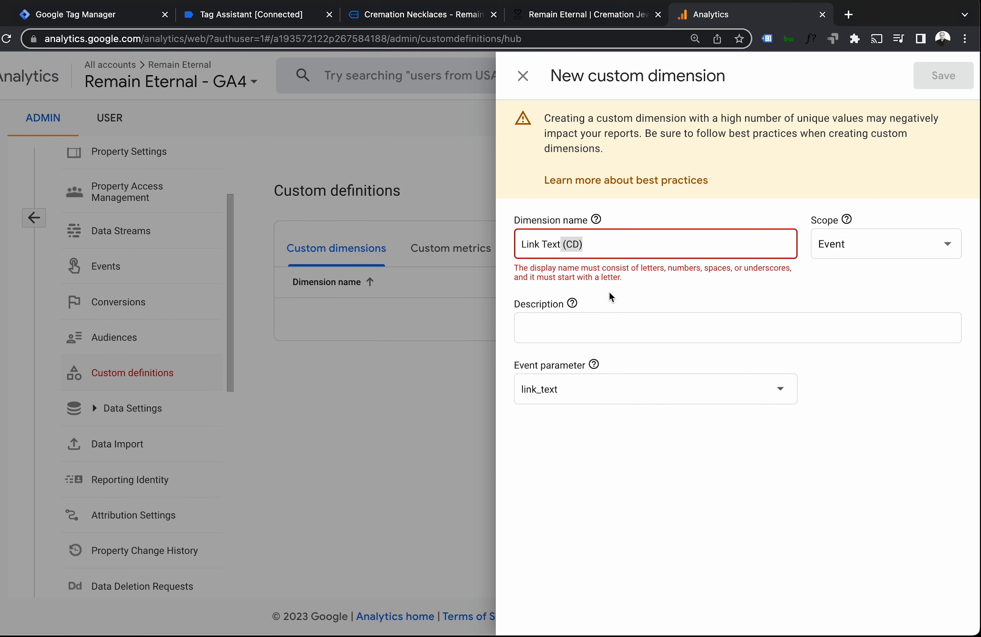
{"action": "type", "text": "cust"}
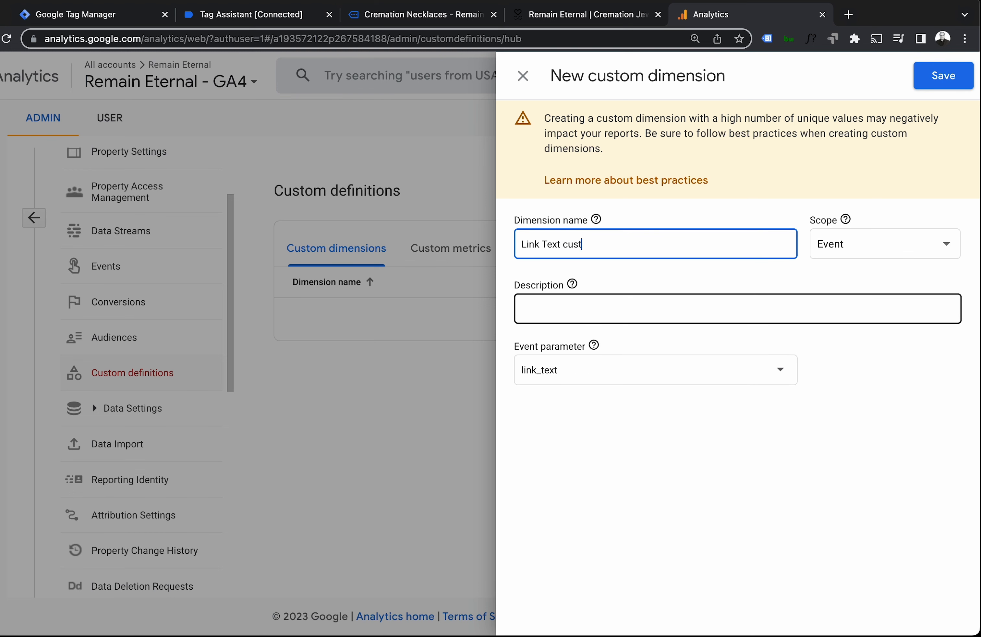
{"action": "type", "text": "om dimension"}
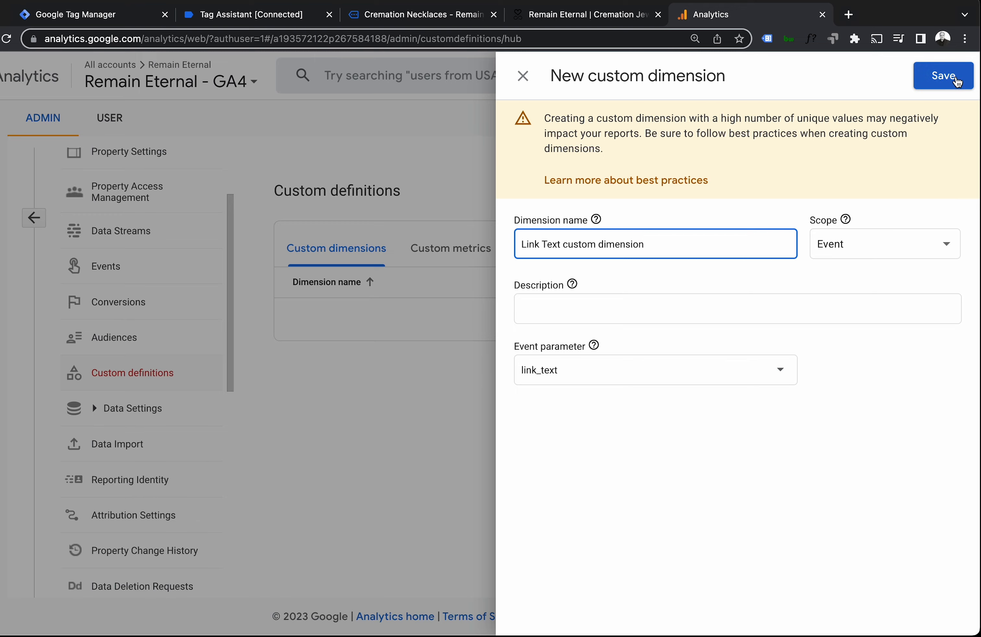
{"action": "left_click", "coordinate": [943, 75]}
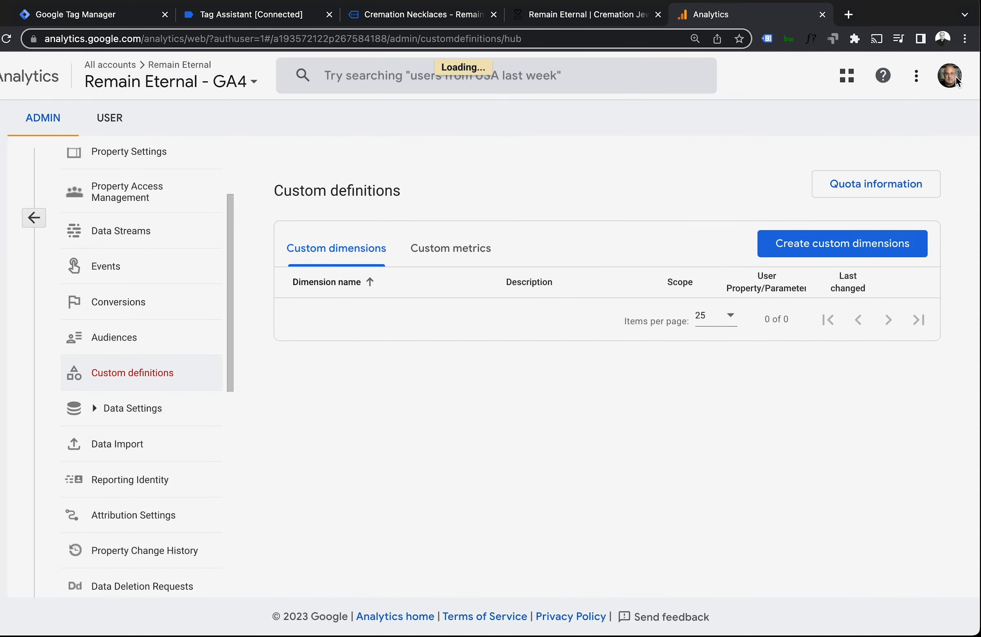
Step: Start another event-scoped custom dimension and name it "Link URL custom dimension"
{"action": "left_click", "coordinate": [821, 247]}
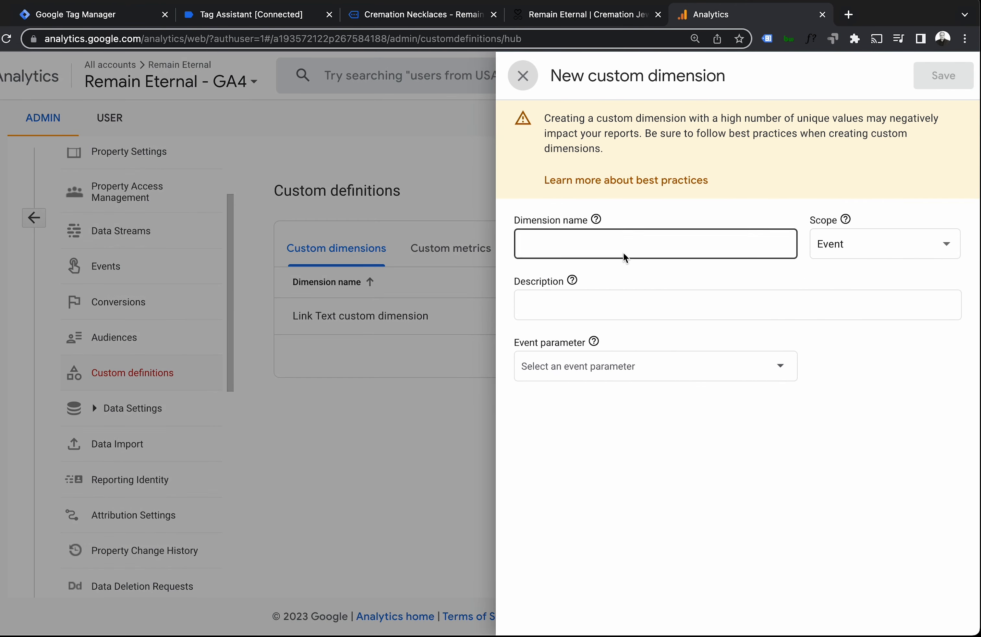
{"action": "type", "text": "Link"}
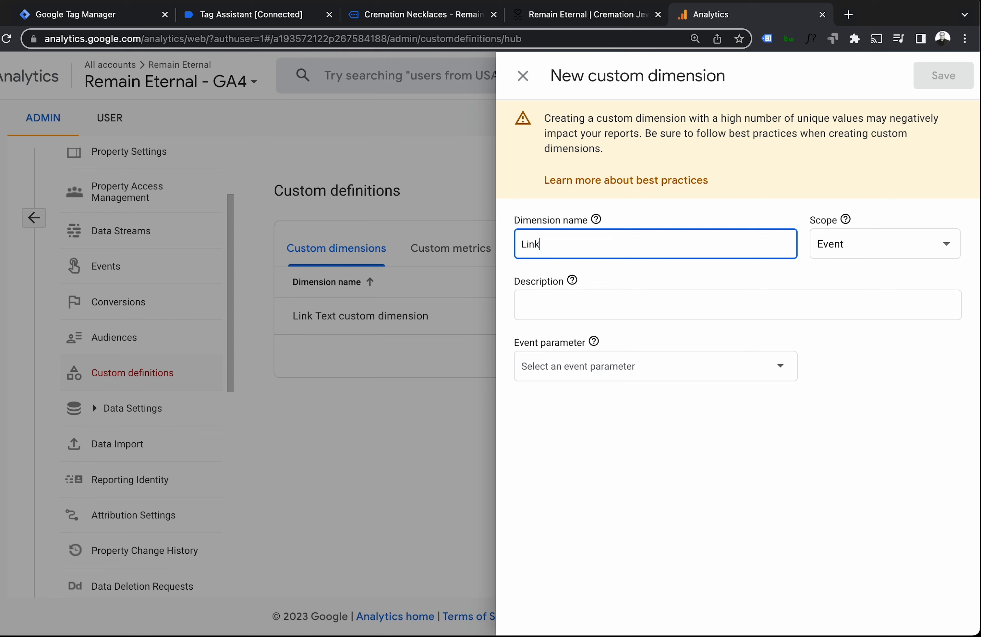
{"action": "type", "text": " URL custom dimnension"}
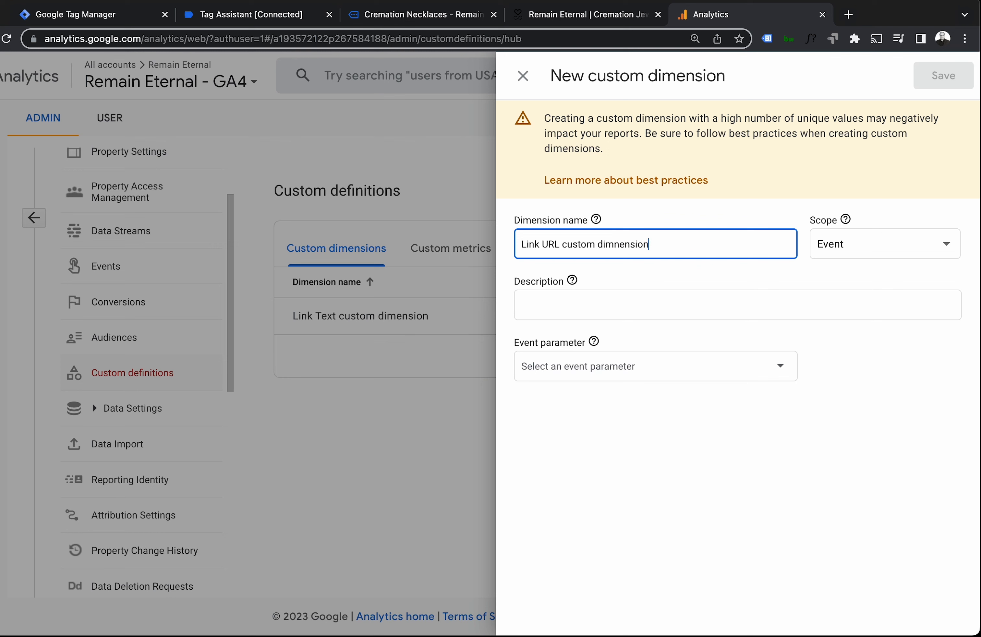
{"action": "right_click", "coordinate": [615, 244]}
{"action": "key", "text": "Return"}
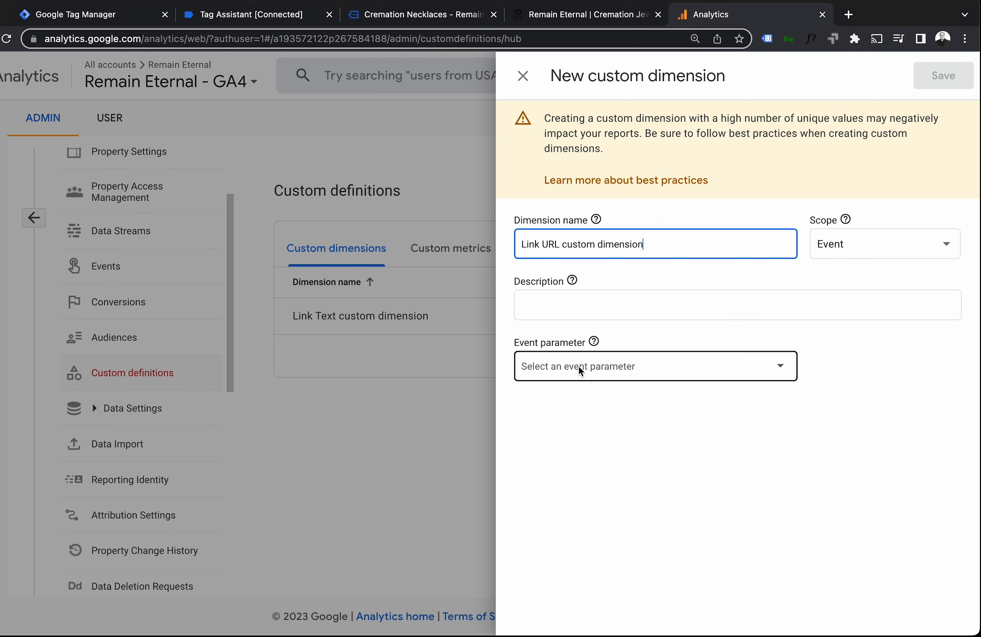
Step: Set the Link URL dimension's event parameter to link_url and save the dimension
{"action": "left_click", "coordinate": [581, 371]}
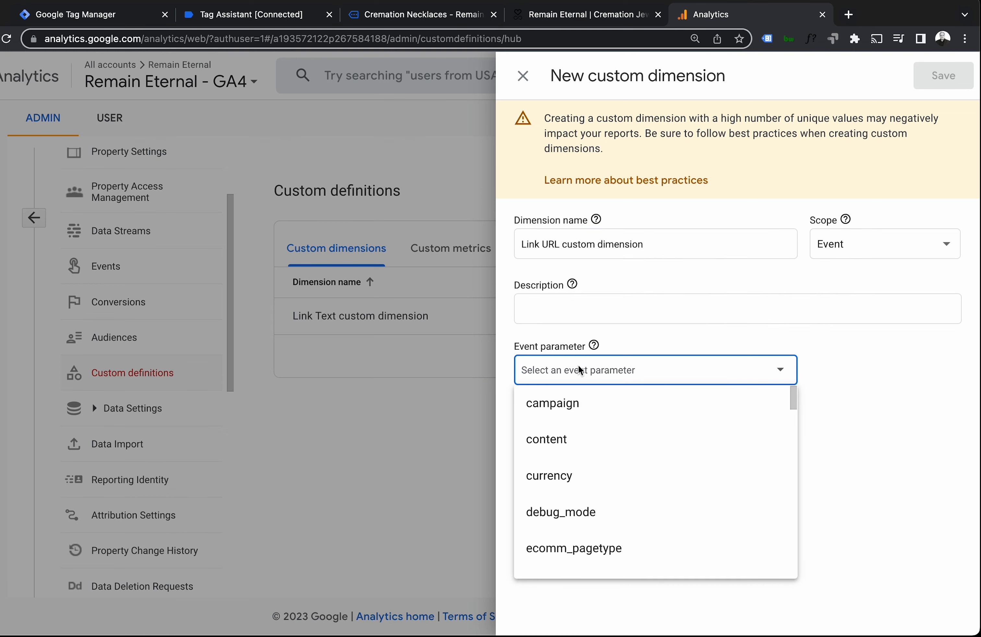
{"action": "type", "text": "link_url"}
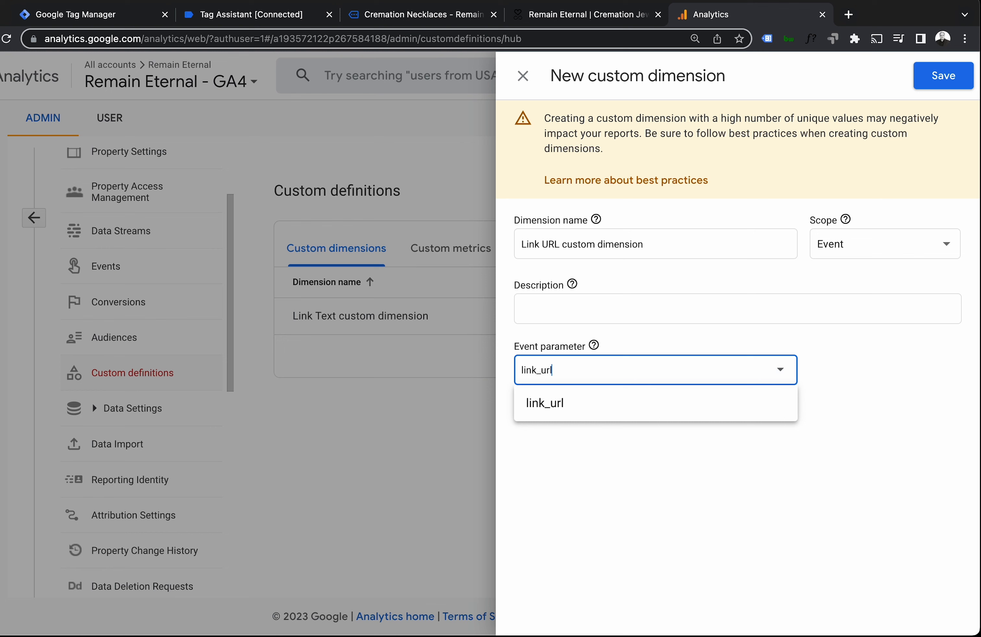
{"action": "left_click", "coordinate": [560, 370]}
{"action": "left_click", "coordinate": [868, 365]}
{"action": "left_click", "coordinate": [946, 77]}
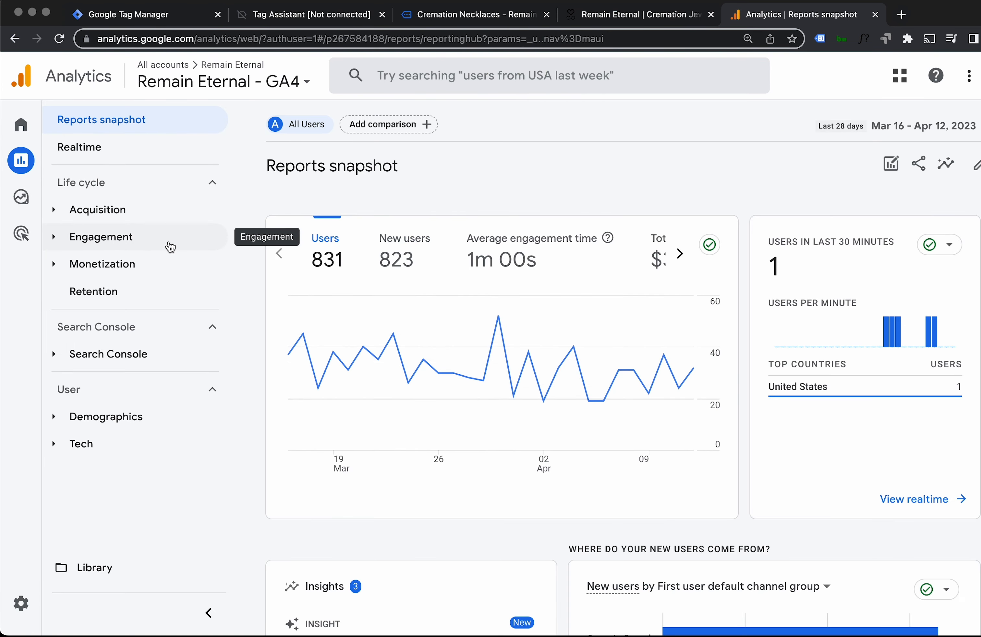
Step: Open the Explorations page of the Remain Eternal - GA4 property
{"action": "mouse_move", "coordinate": [38, 243]}
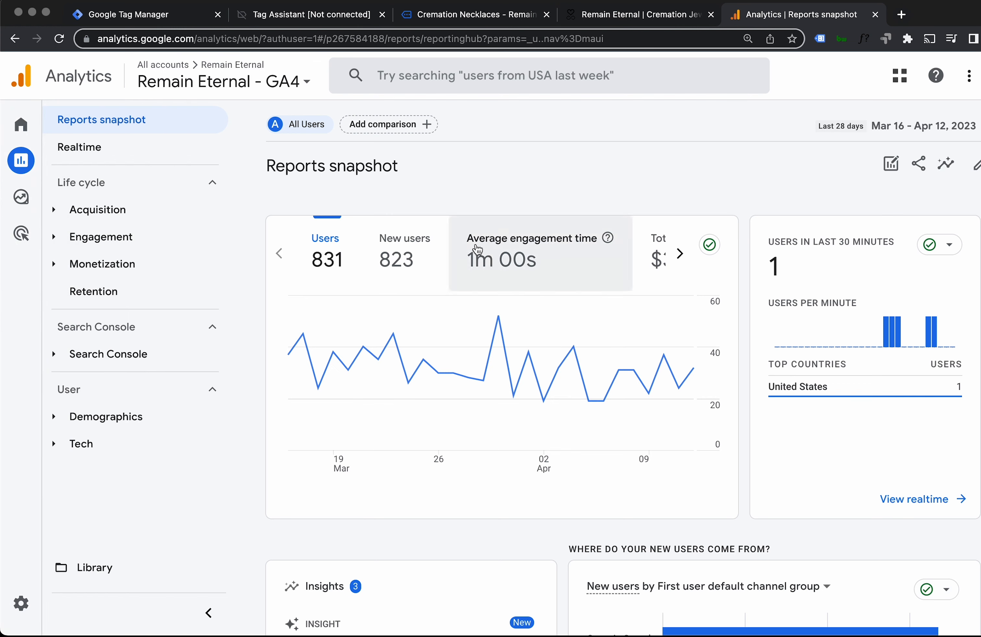
{"action": "mouse_move", "coordinate": [23, 219]}
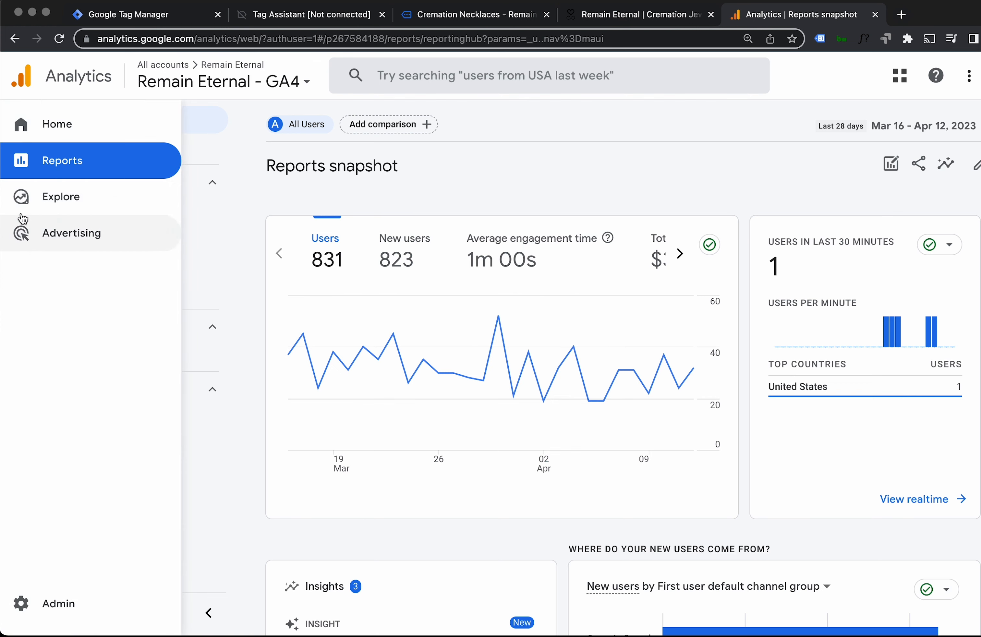
{"action": "left_click", "coordinate": [44, 201]}
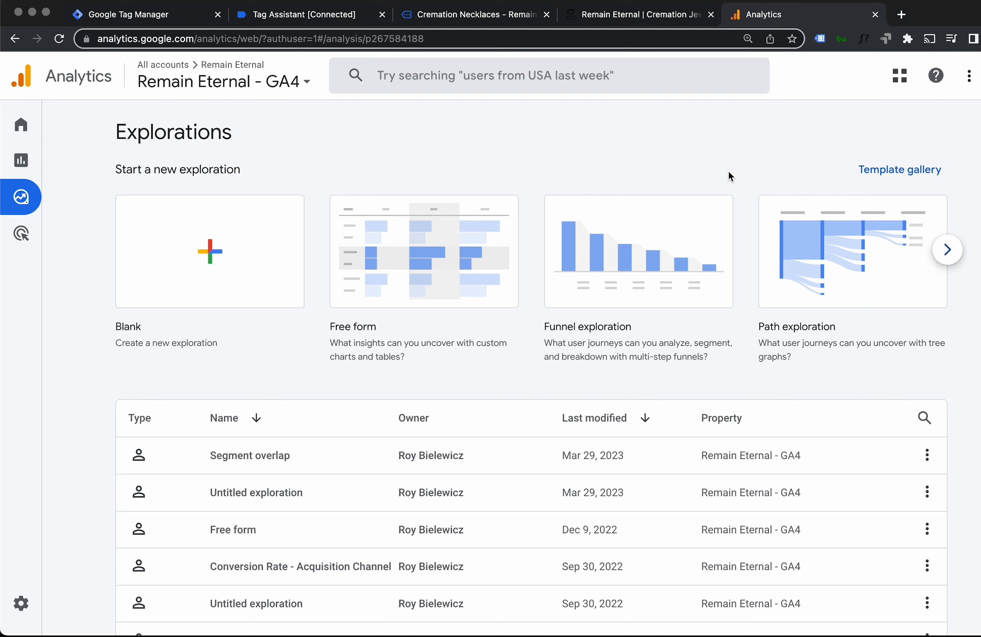
Step: Switch to Google Tag Manager and close the GA Clicks - Buttons tag without changing it
{"action": "left_click", "coordinate": [602, 19]}
{"action": "left_click", "coordinate": [161, 15]}
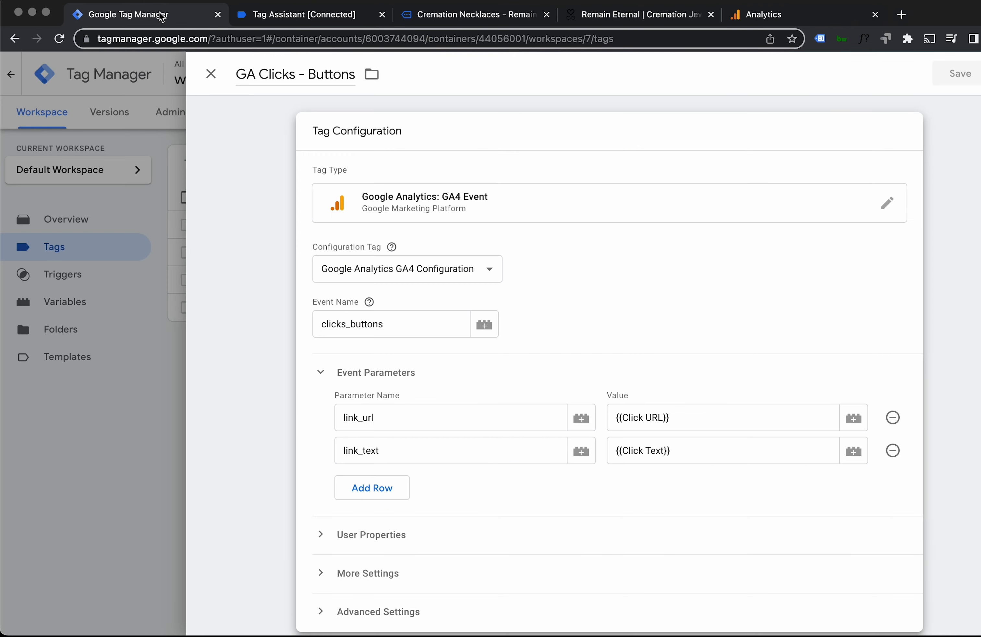
{"action": "left_click", "coordinate": [211, 74]}
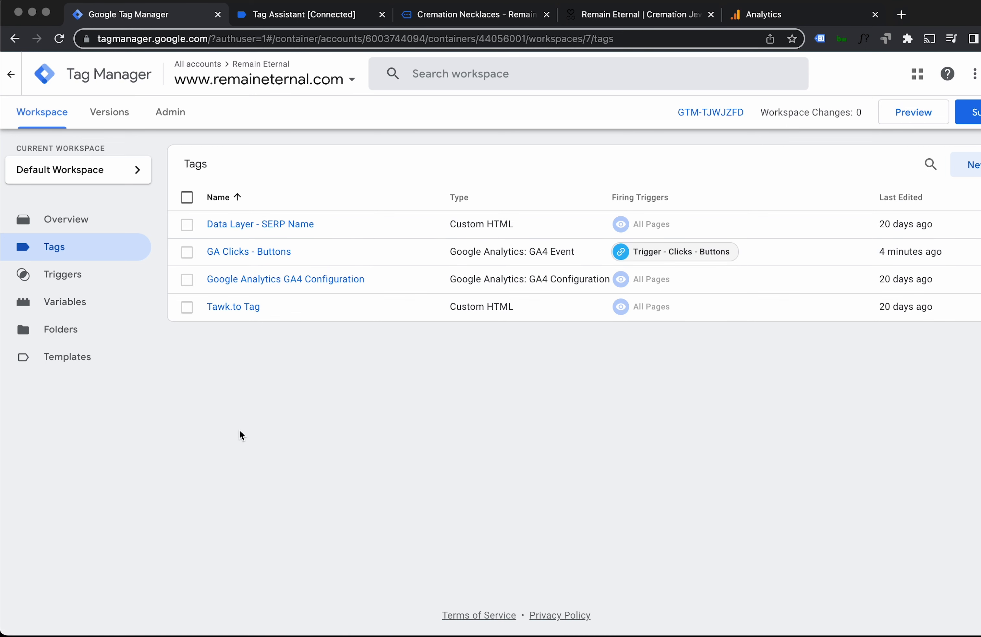
Step: Look at the navigation menu on the Remain Eternal homepage, and open the list of triggers in Google Tag Manager
{"action": "left_click", "coordinate": [646, 12]}
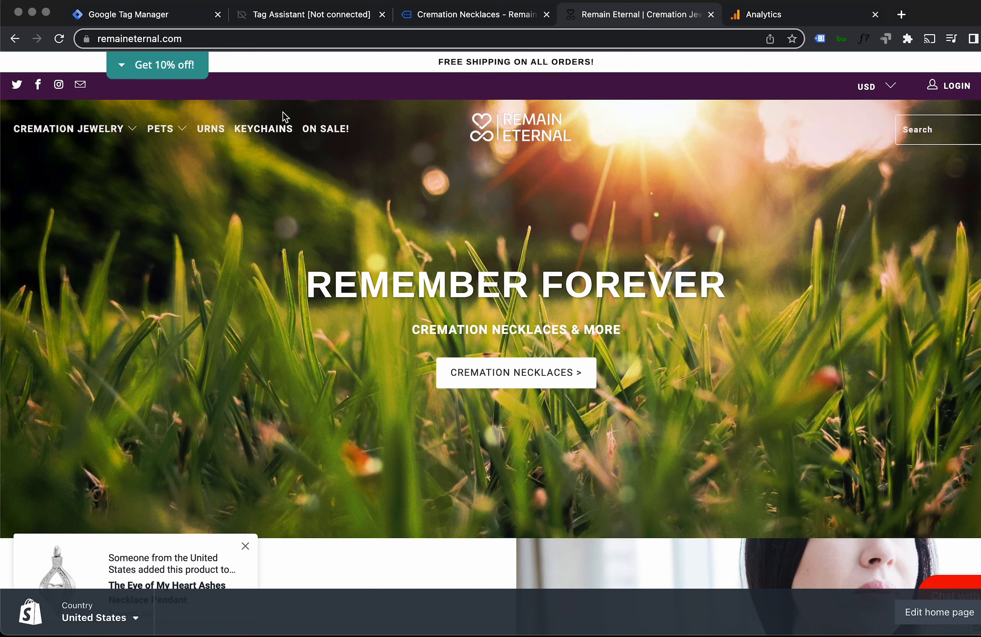
{"action": "mouse_move", "coordinate": [184, 131]}
{"action": "left_click", "coordinate": [122, 16]}
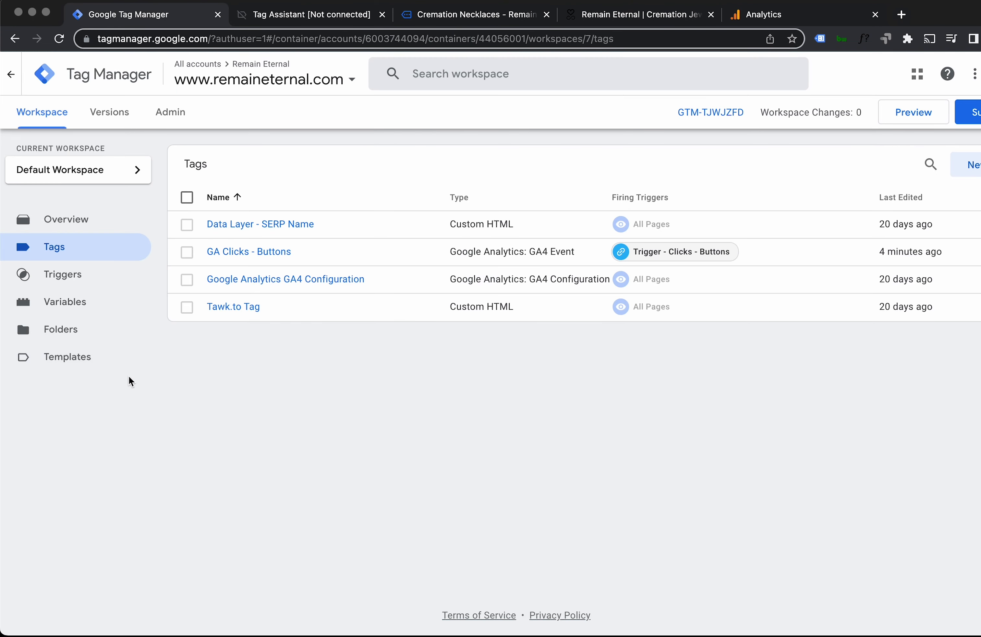
{"action": "left_click", "coordinate": [78, 284]}
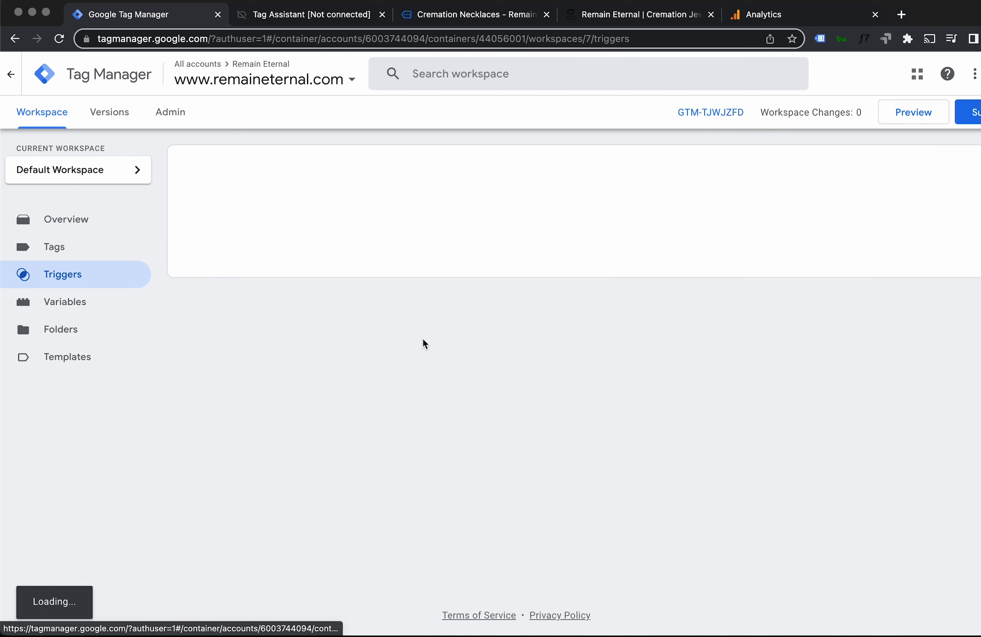
Step: Create and save a Click - Just Links trigger named All Clicks that fires on all link clicks
{"action": "left_click", "coordinate": [953, 168]}
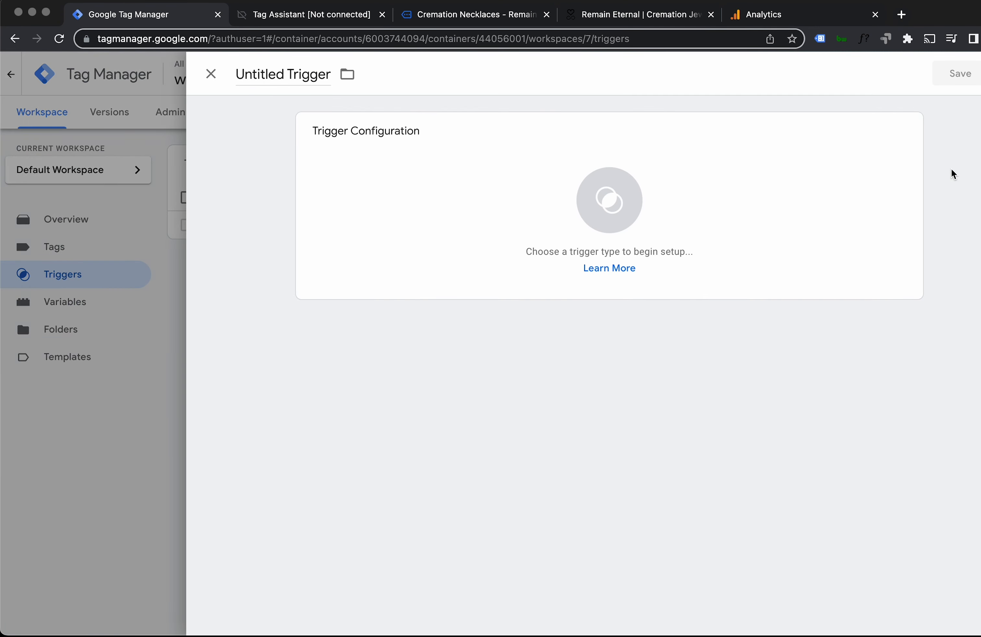
{"action": "left_click", "coordinate": [290, 72]}
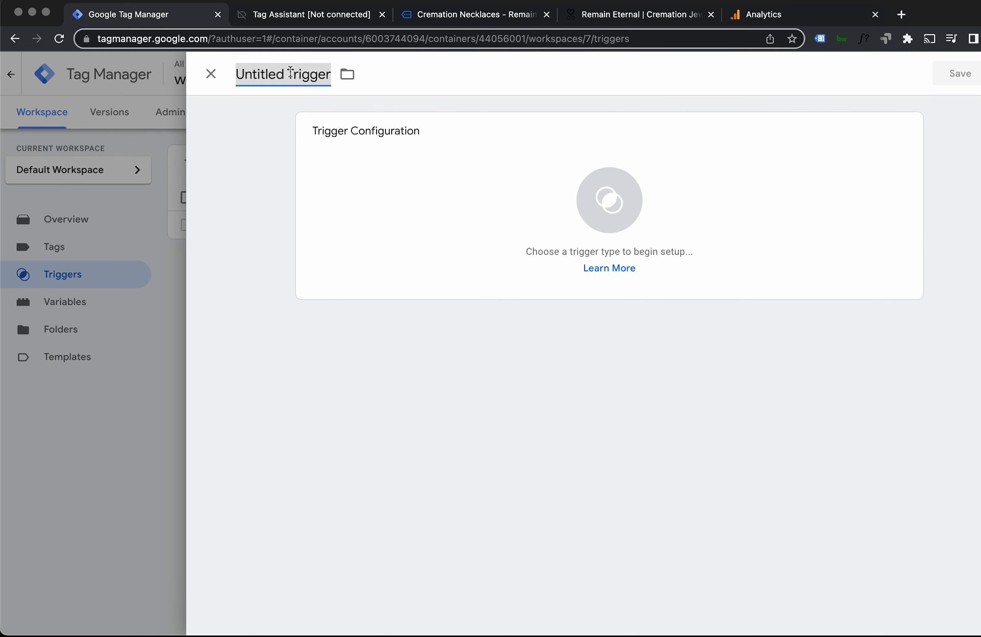
{"action": "type", "text": "All Clicks"}
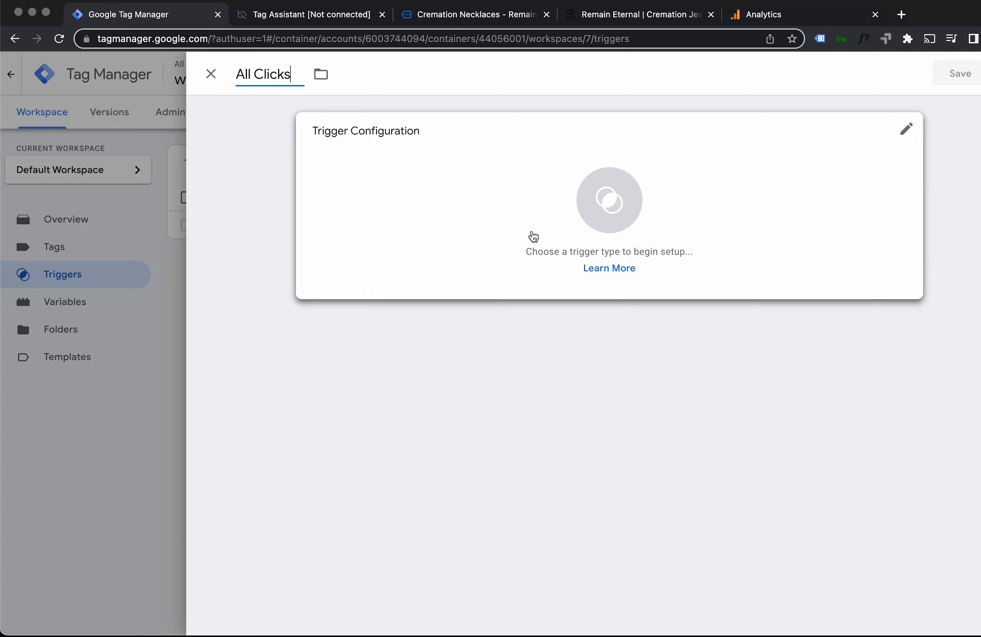
{"action": "left_click", "coordinate": [534, 234]}
{"action": "left_click", "coordinate": [662, 420]}
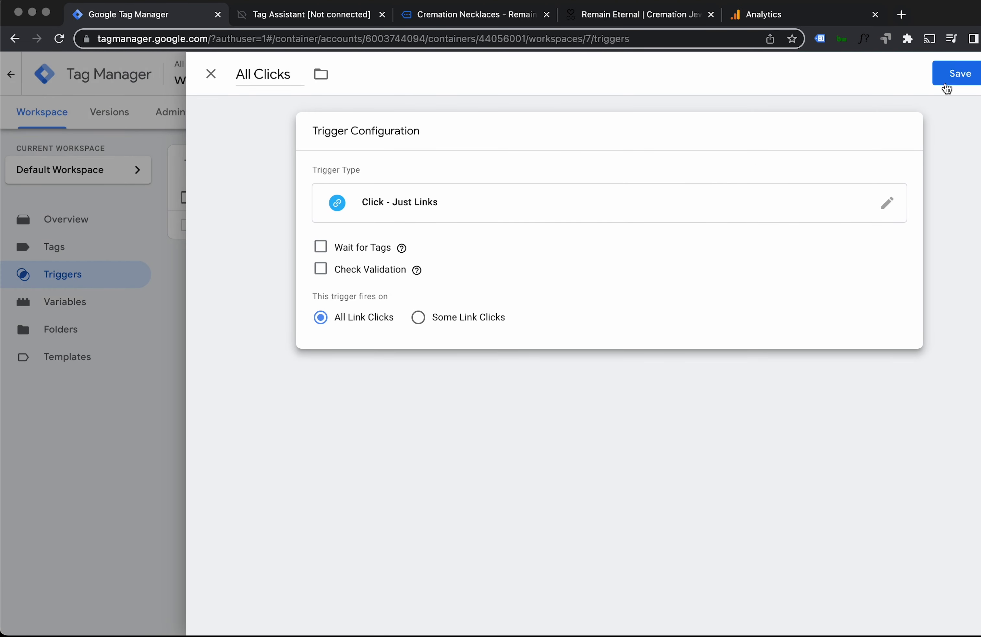
{"action": "left_click", "coordinate": [948, 80]}
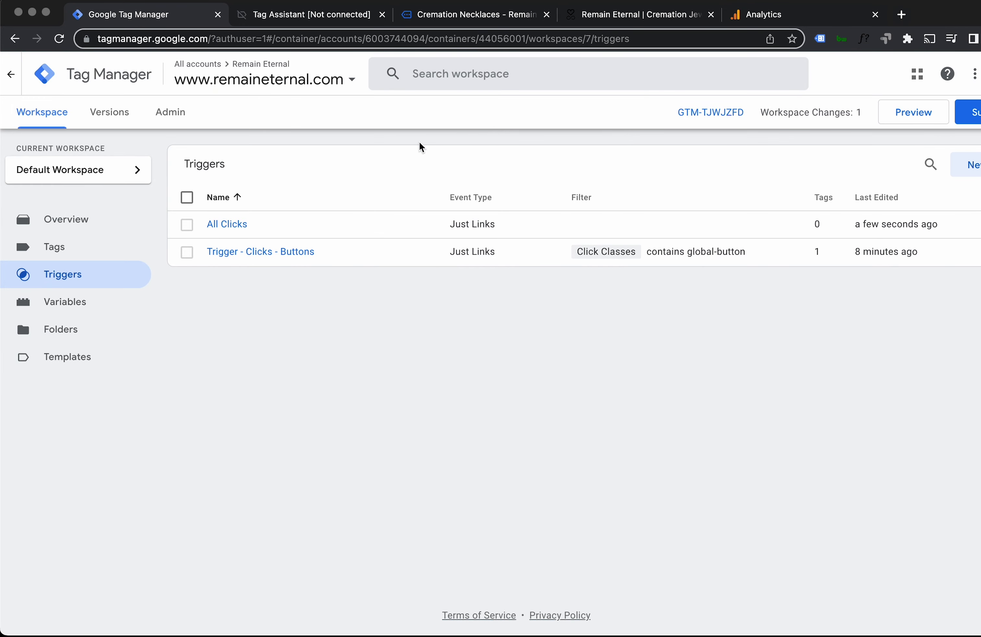
Step: Start the container preview and follow the Keychains navigation link on the connected Remain Eternal homepage
{"action": "left_click", "coordinate": [910, 115]}
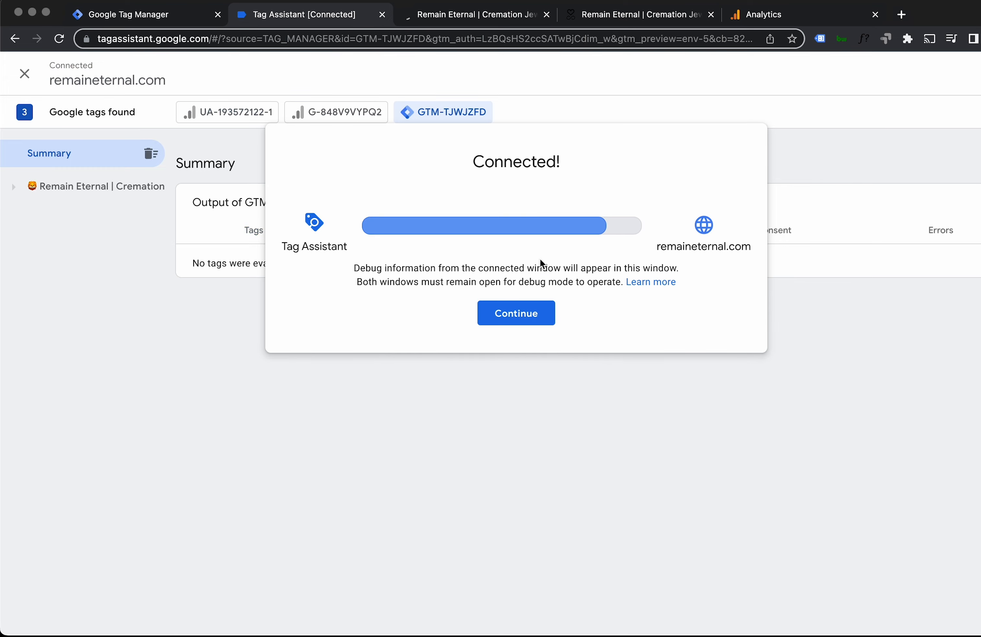
{"action": "left_click", "coordinate": [520, 316]}
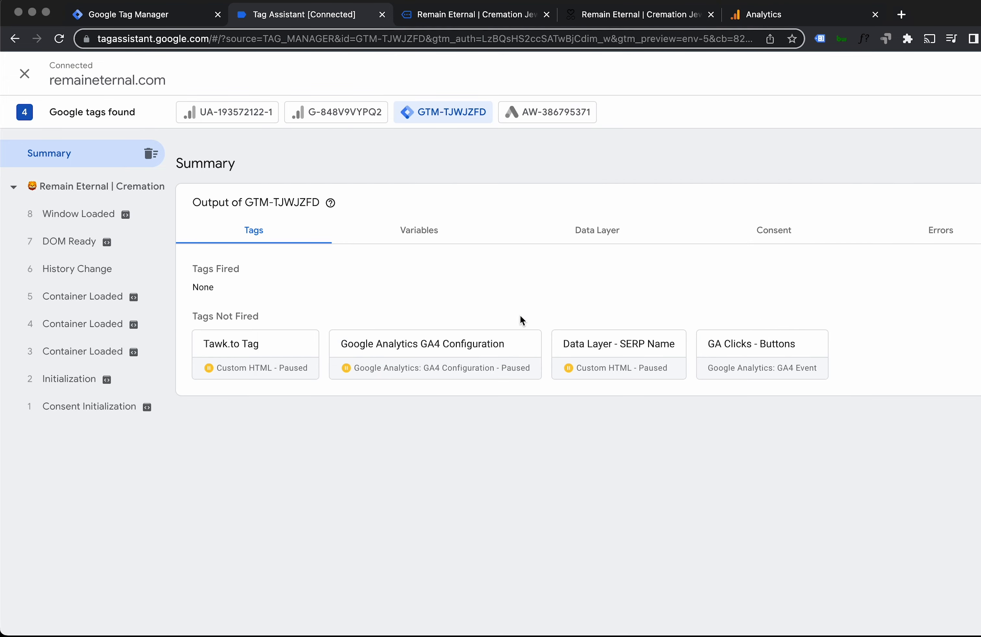
{"action": "left_click", "coordinate": [487, 18]}
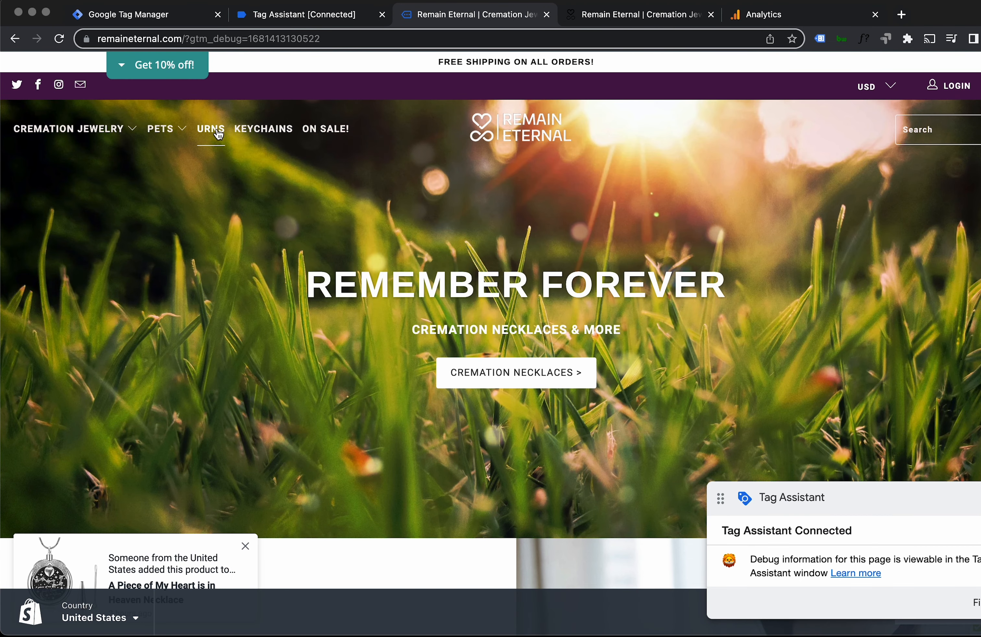
{"action": "left_click", "coordinate": [256, 135]}
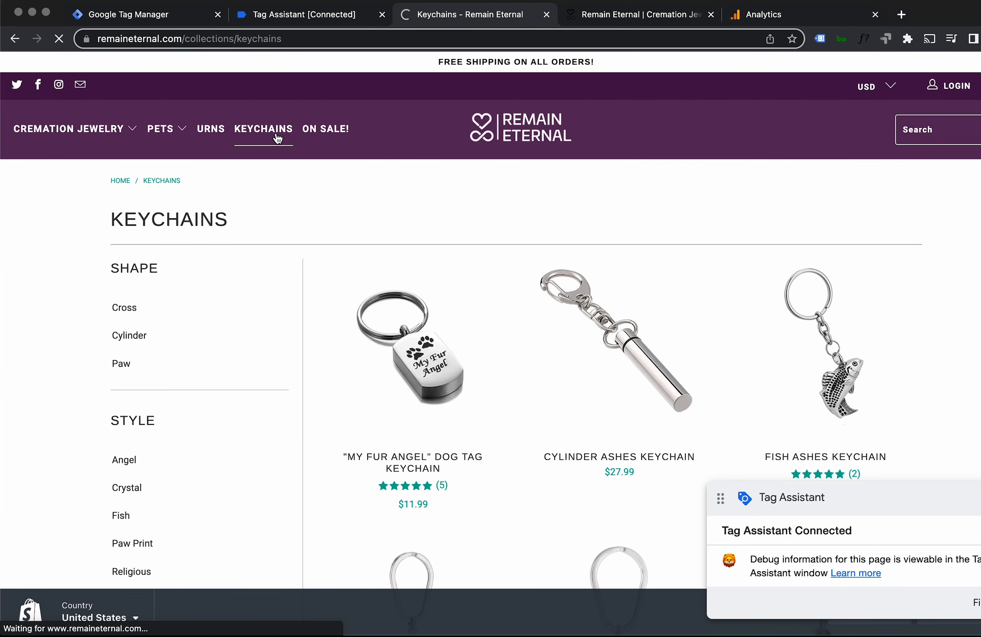
Step: In Tag Assistant, examine the variables of the homepage's latest Link Click event, especially its Click Classes value
{"action": "left_click", "coordinate": [324, 16]}
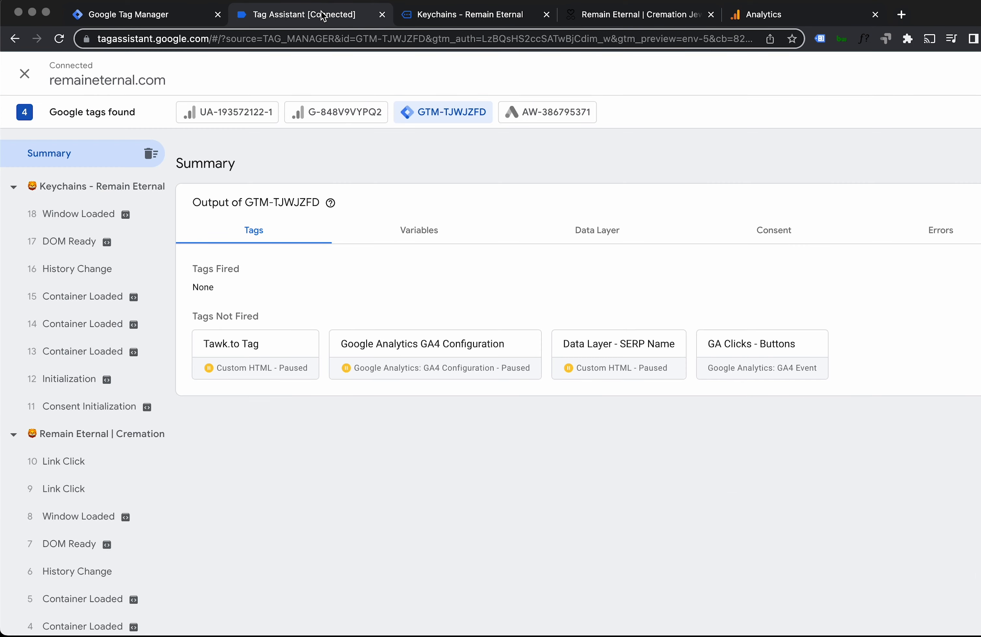
{"action": "left_click", "coordinate": [58, 466]}
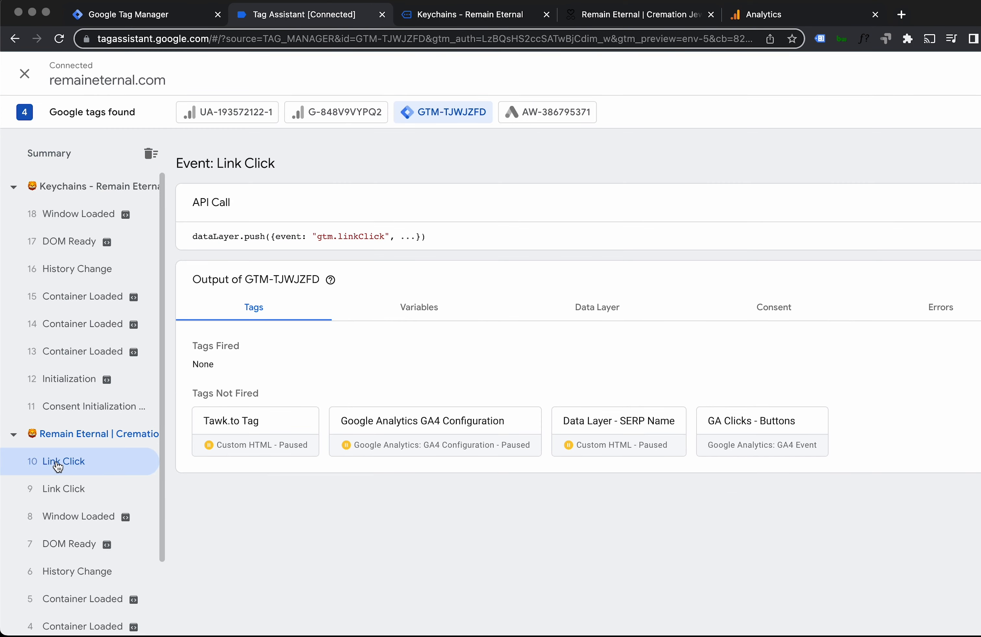
{"action": "left_click", "coordinate": [420, 308]}
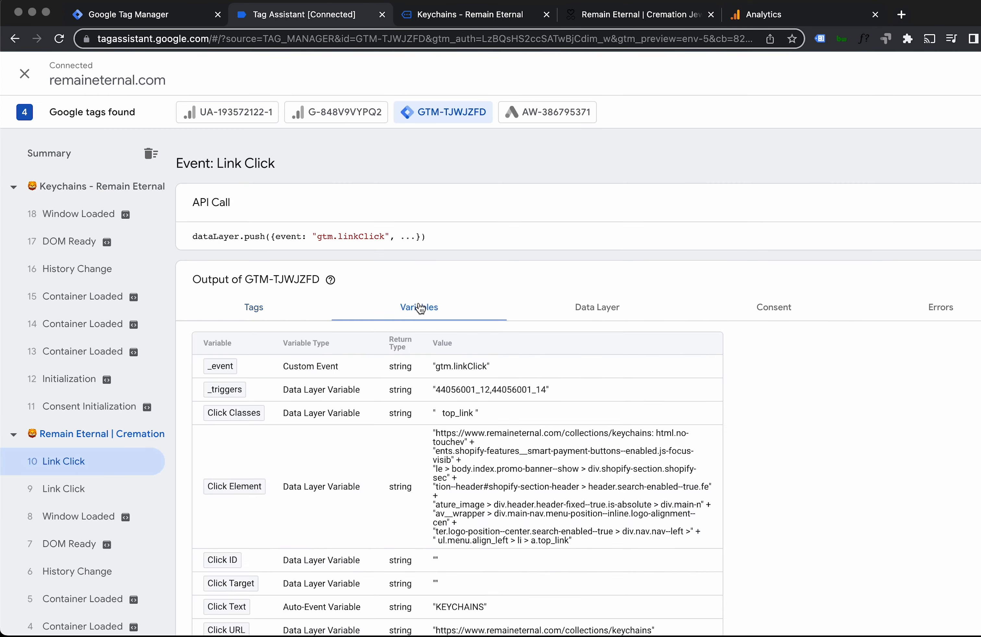
{"action": "scroll", "coordinate": [770, 390], "scroll_direction": "down", "scroll_amount": 5}
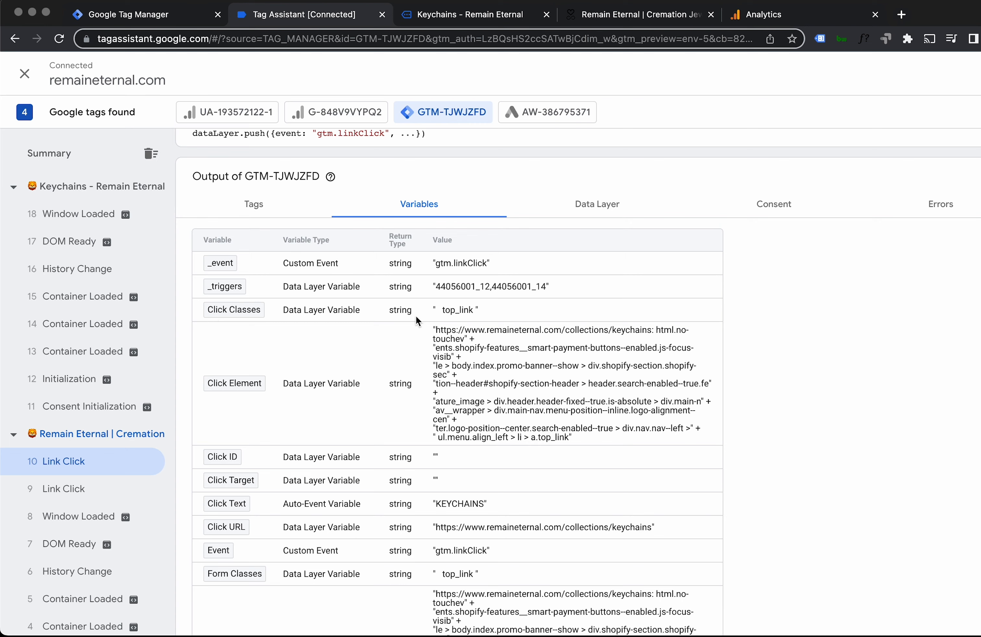
{"action": "left_click_drag", "start_coordinate": [443, 313], "coordinate": [474, 316]}
{"action": "scroll", "coordinate": [762, 457], "scroll_direction": "down", "scroll_amount": 5}
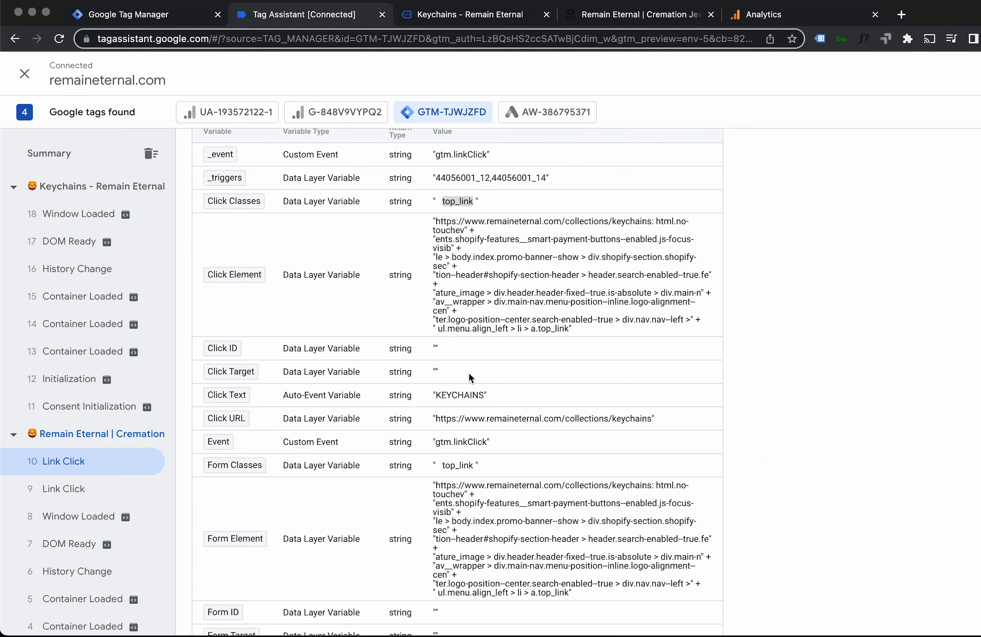
{"action": "scroll", "coordinate": [822, 401], "scroll_direction": "up", "scroll_amount": 1}
{"action": "scroll", "coordinate": [822, 402], "scroll_direction": "up", "scroll_amount": 5}
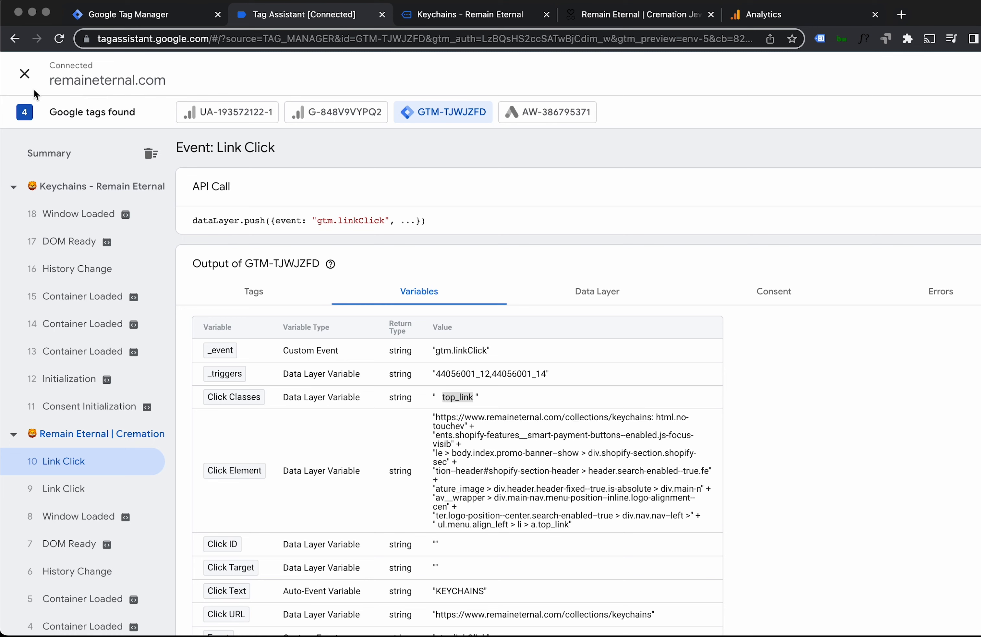
Step: In Google Tag Manager, review the firing condition of Trigger - Clicks - Buttons against the Link Click variables, and close the trigger unchanged
{"action": "left_click", "coordinate": [153, 14]}
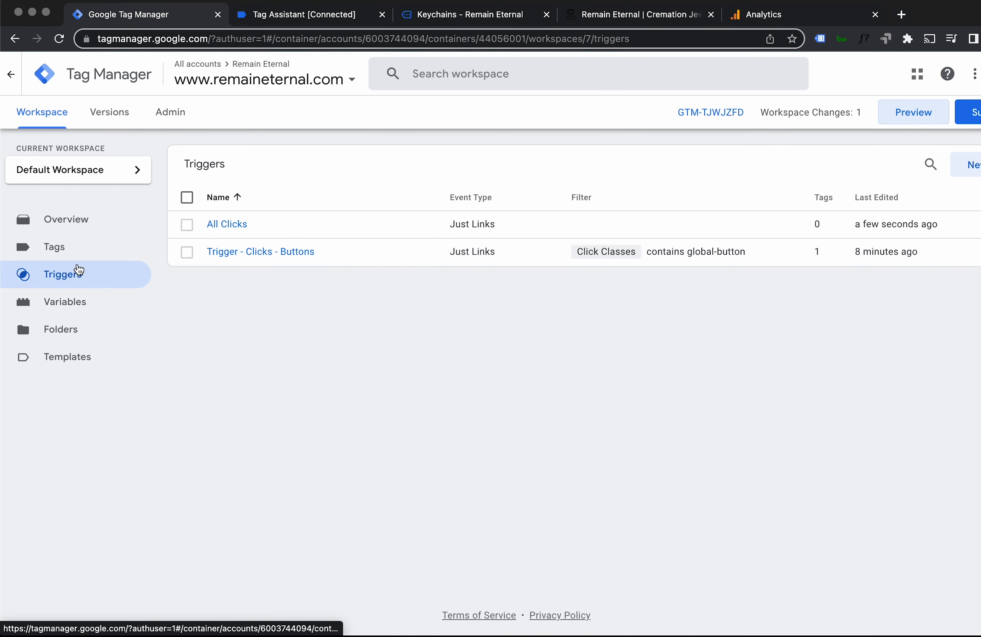
{"action": "left_click", "coordinate": [280, 253]}
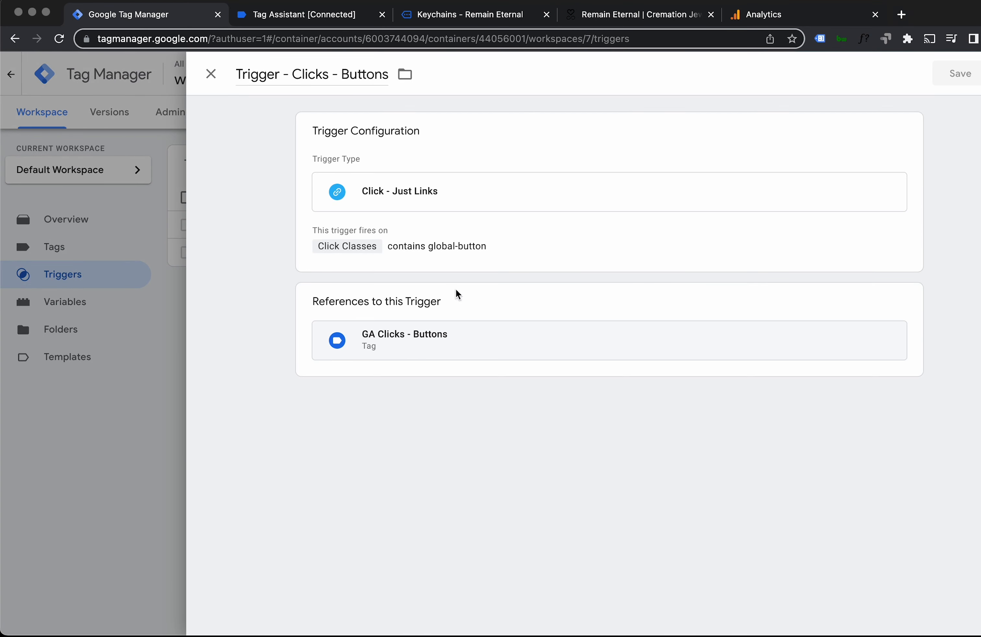
{"action": "left_click", "coordinate": [463, 257]}
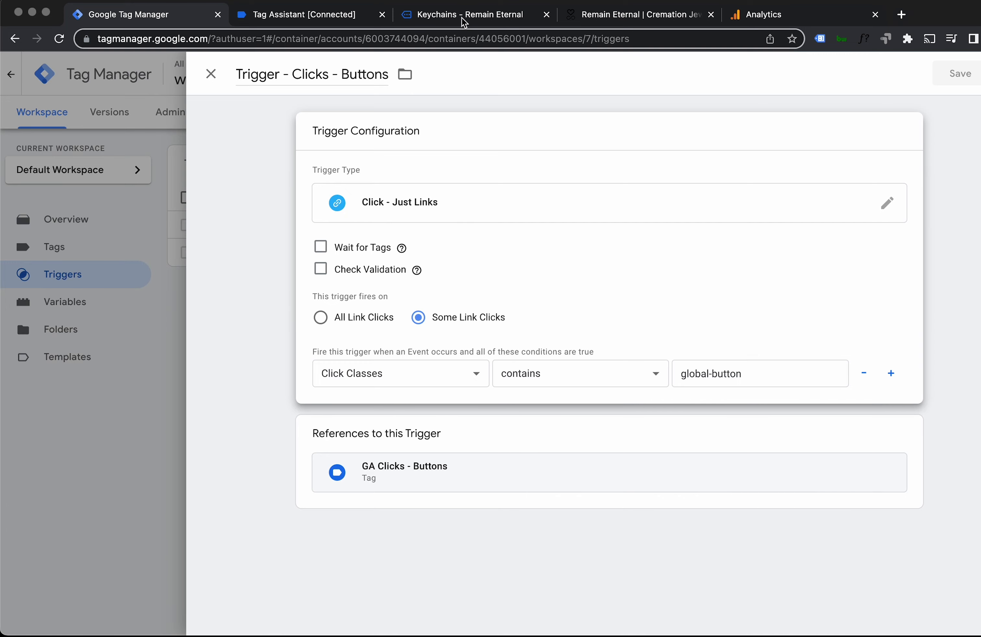
{"action": "left_click", "coordinate": [296, 18]}
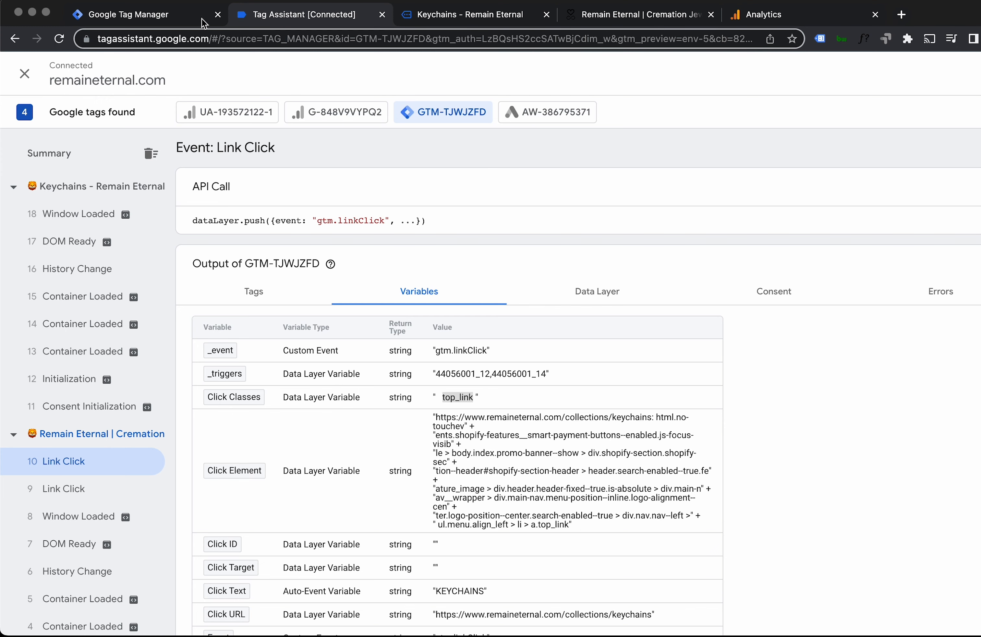
{"action": "left_click", "coordinate": [153, 19]}
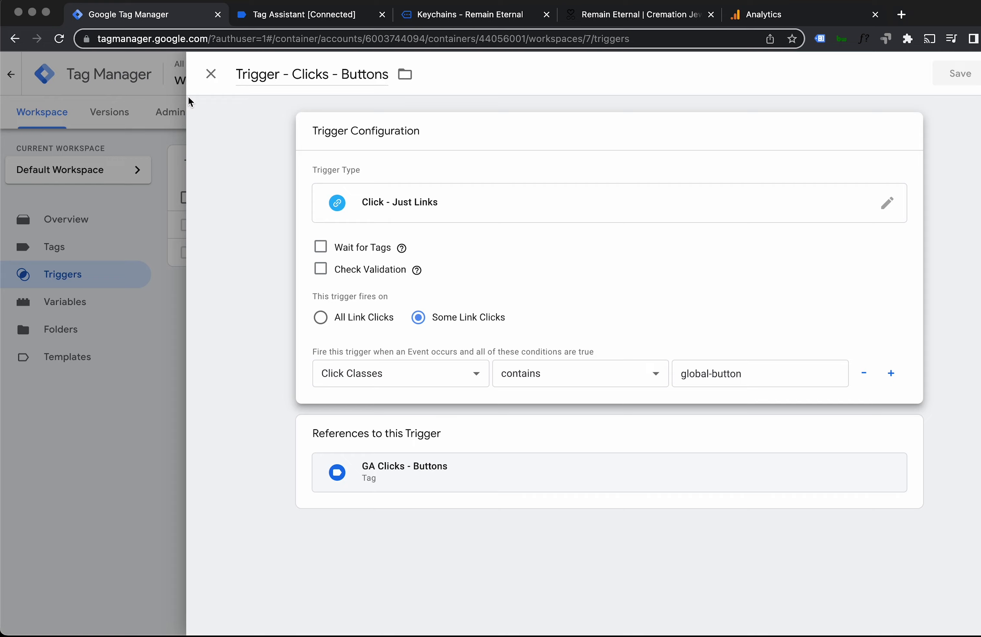
{"action": "left_click", "coordinate": [209, 75]}
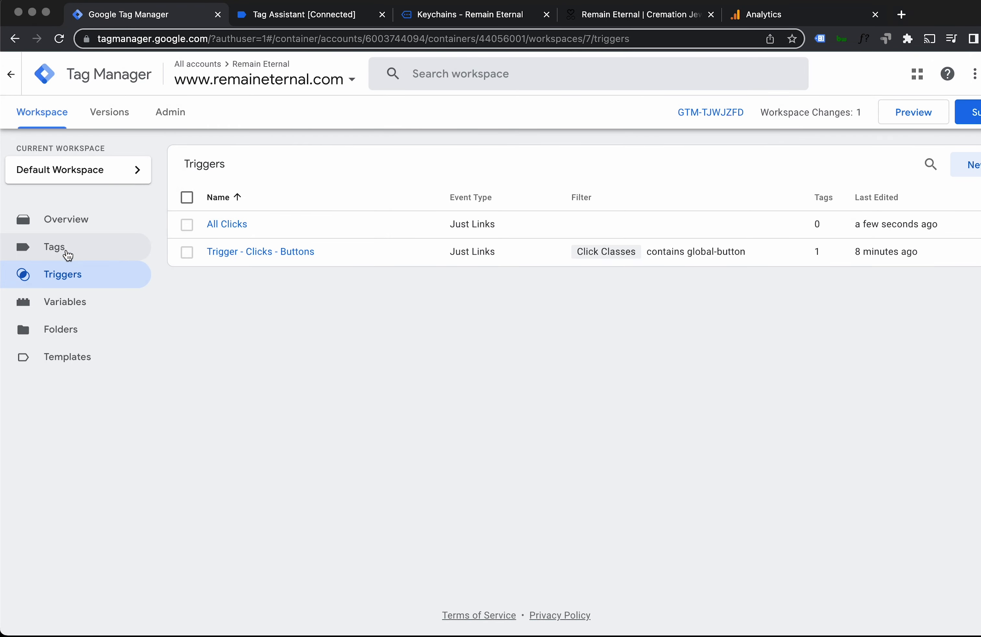
Step: Review the GA Clicks - Buttons tag's event parameters and firing trigger, and close the tag unchanged
{"action": "left_click", "coordinate": [66, 253]}
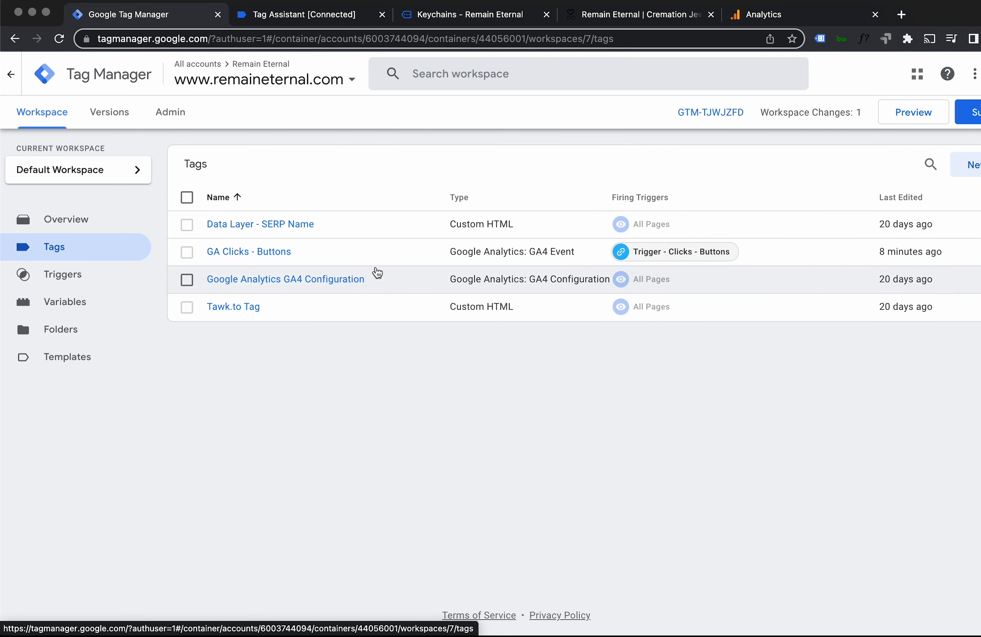
{"action": "left_click", "coordinate": [296, 261]}
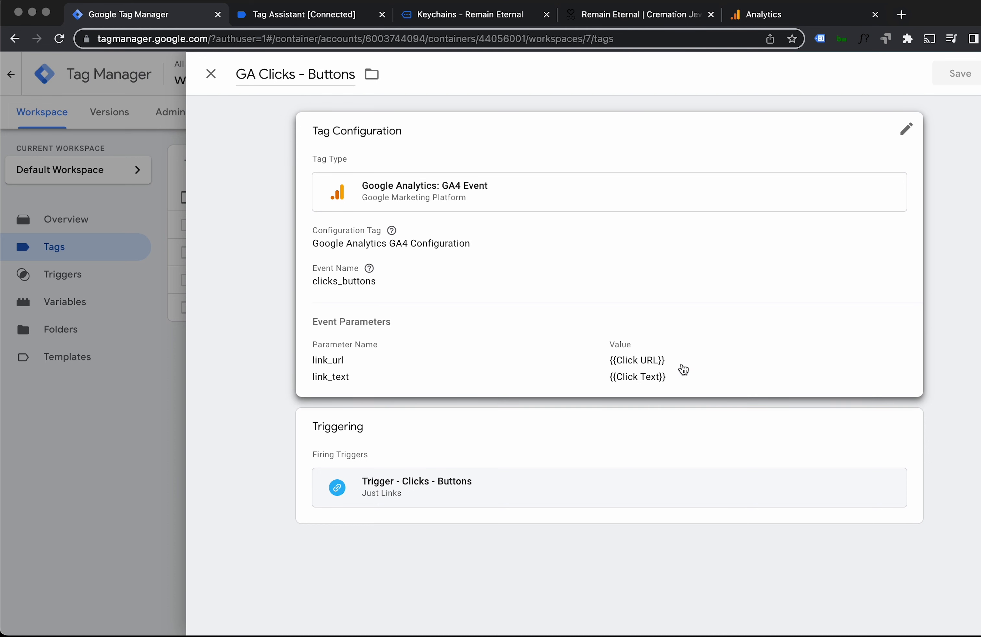
{"action": "left_click", "coordinate": [211, 75]}
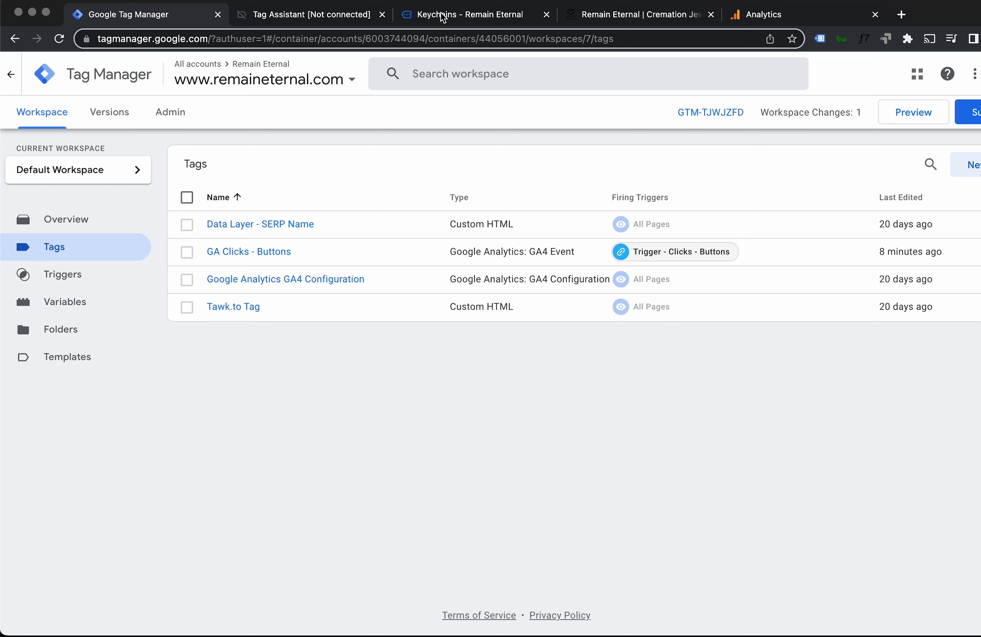
Step: Switch to the Remain Eternal homepage and look over its navigation links and call-to-action buttons
{"action": "left_click", "coordinate": [629, 14]}
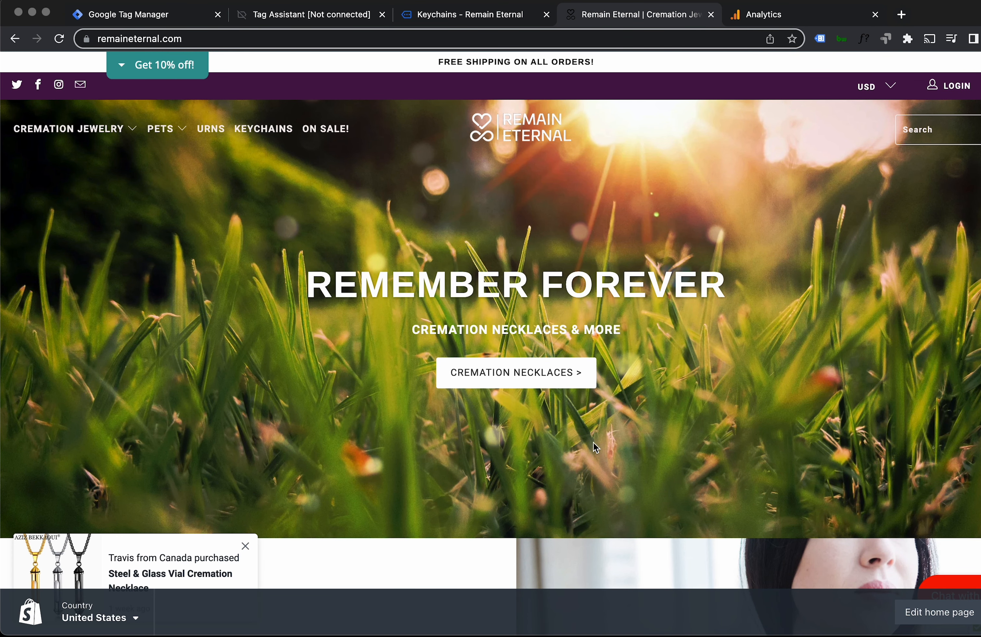
{"action": "scroll", "coordinate": [737, 341], "scroll_direction": "down", "scroll_amount": 1}
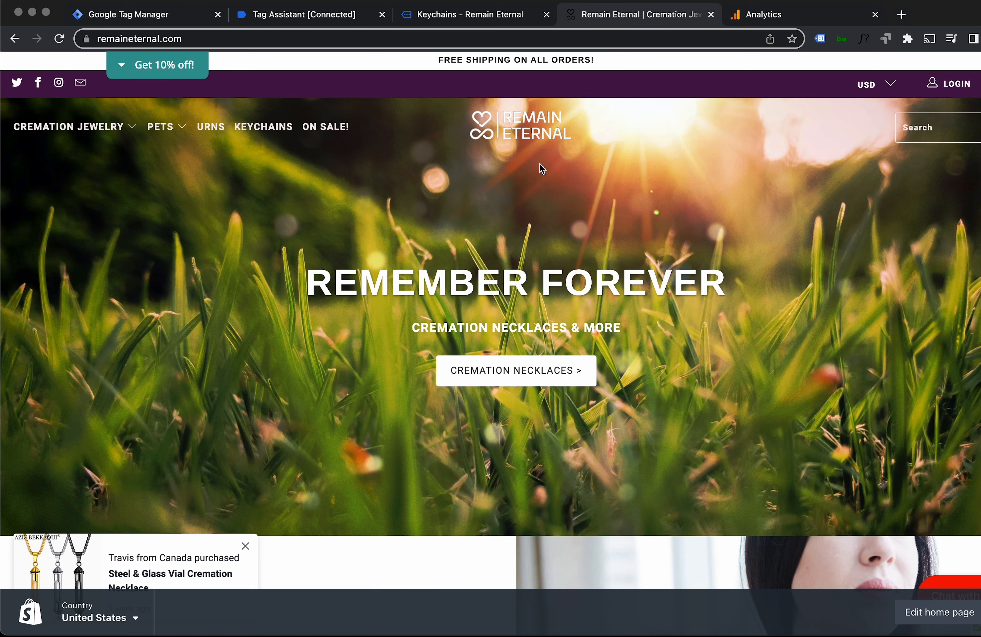
{"action": "scroll", "coordinate": [819, 350], "scroll_direction": "down", "scroll_amount": 5}
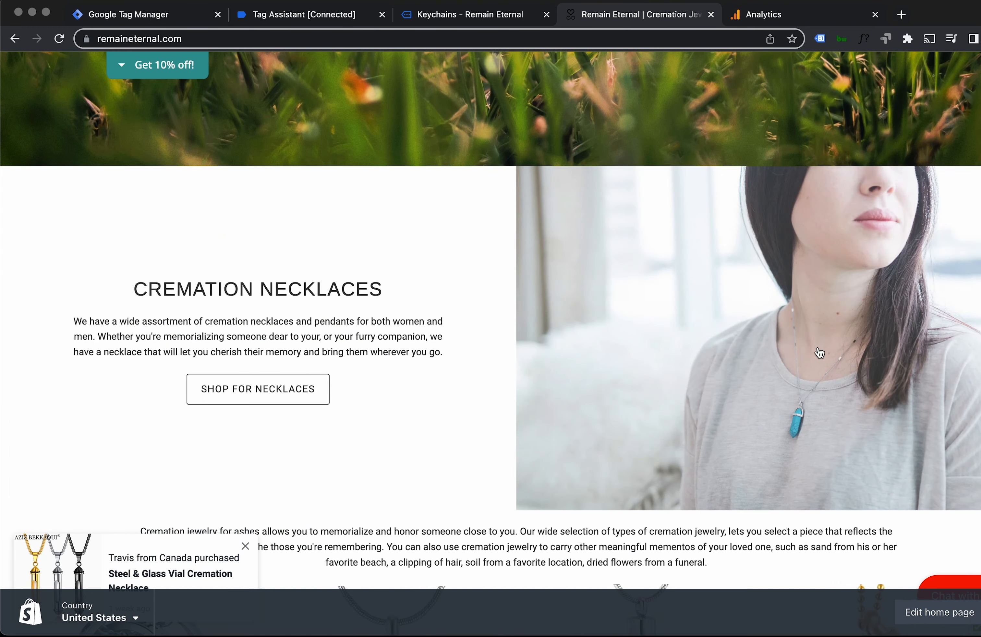
{"action": "scroll", "coordinate": [773, 316], "scroll_direction": "up", "scroll_amount": 5}
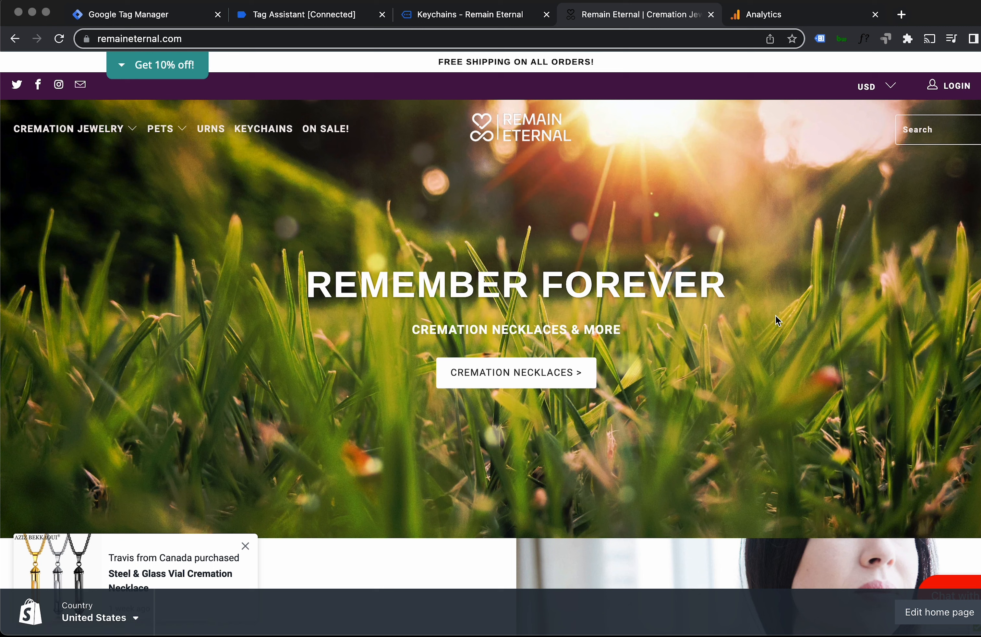